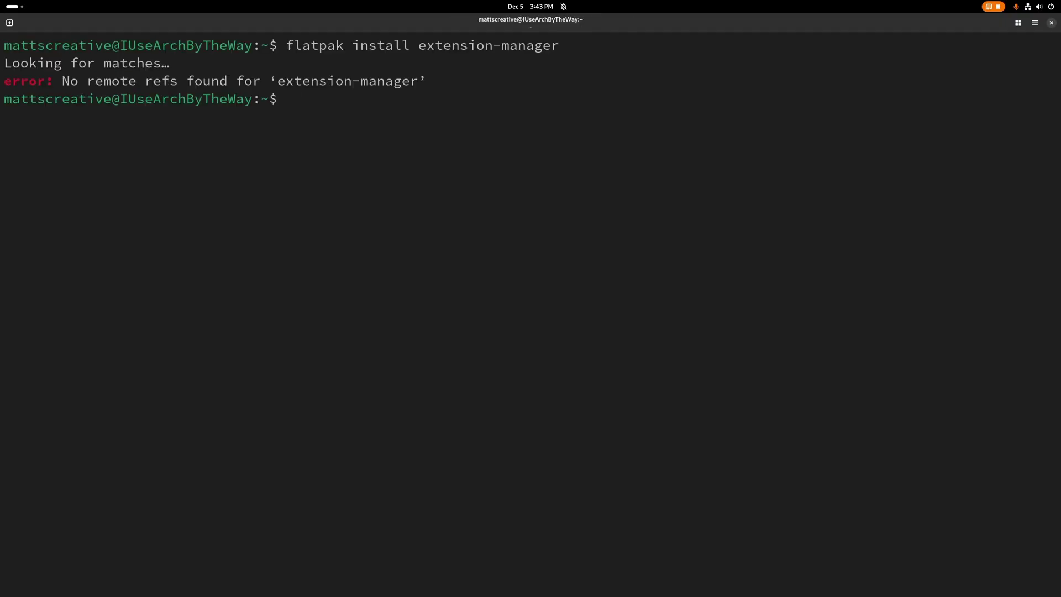
Step: Retry the flatpak install with the package name capitalised as 'Extension-manager'
key("Up")
key("Left")
key("Left")
key("Left")
key("Left")
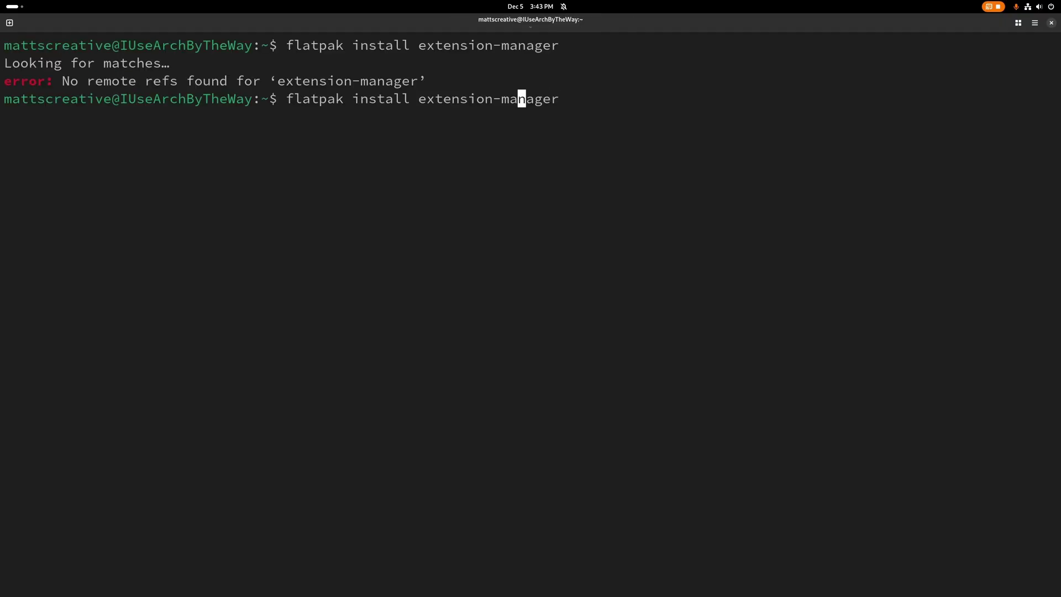
key("ctrl+Left")
key("ctrl+Left")
key("Delete")
type("E")
key("Right")
key("Right")
key("Right")
key("Right")
key("Right")
key("Return")
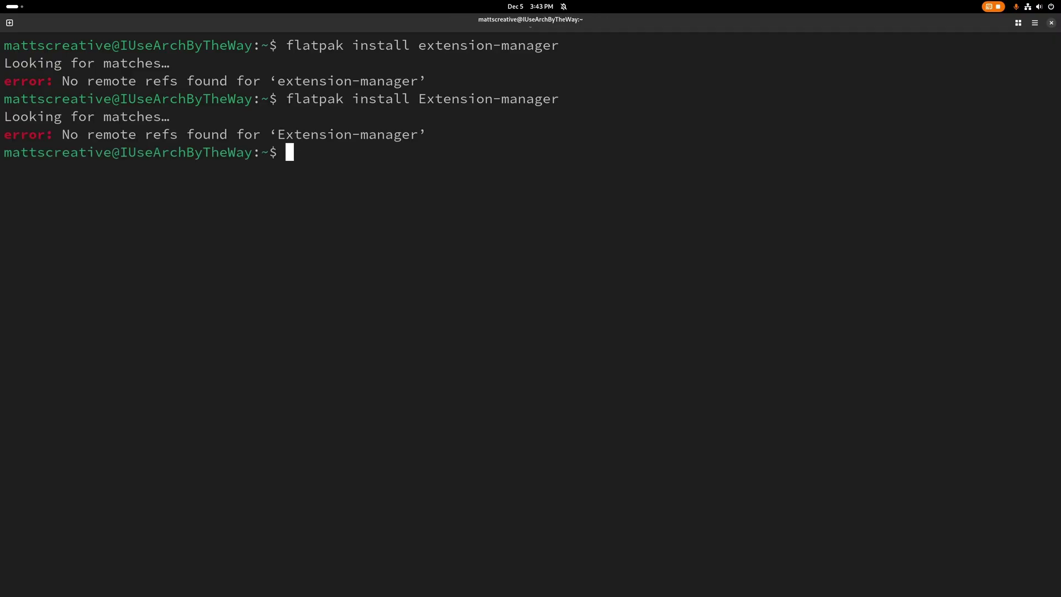
Step: Retry the flatpak install as 'Extension-Manager'
key("Up")
key("Left")
key("Left")
key("Left")
key("Left")
key("Left")
key("Left")
key("Delete")
type("M")
key("Return")
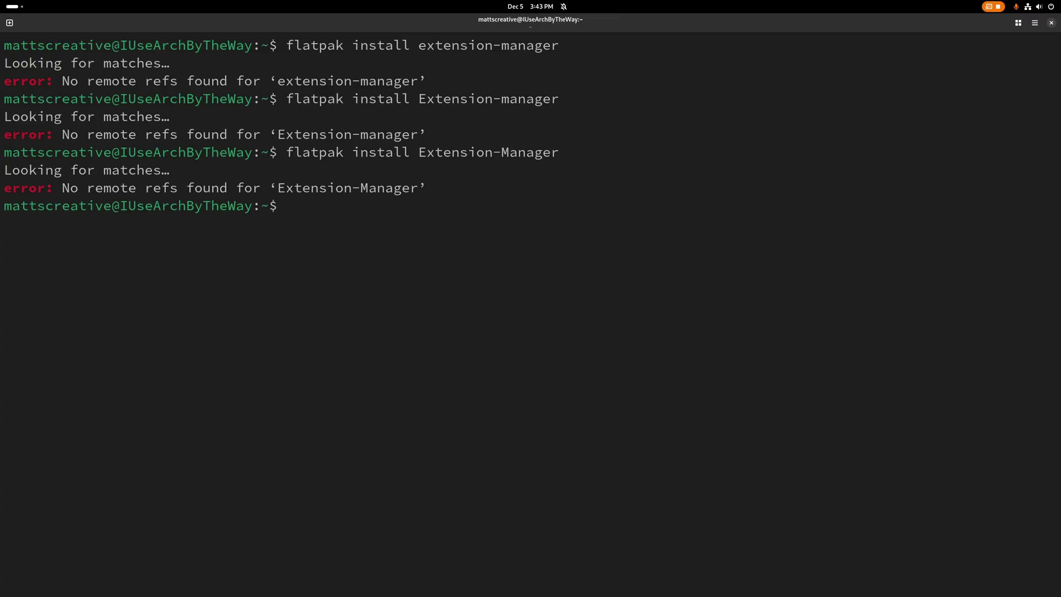
Step: Run flatpak install for 'warehouse' instead
key("Up")
key("BackSpace")
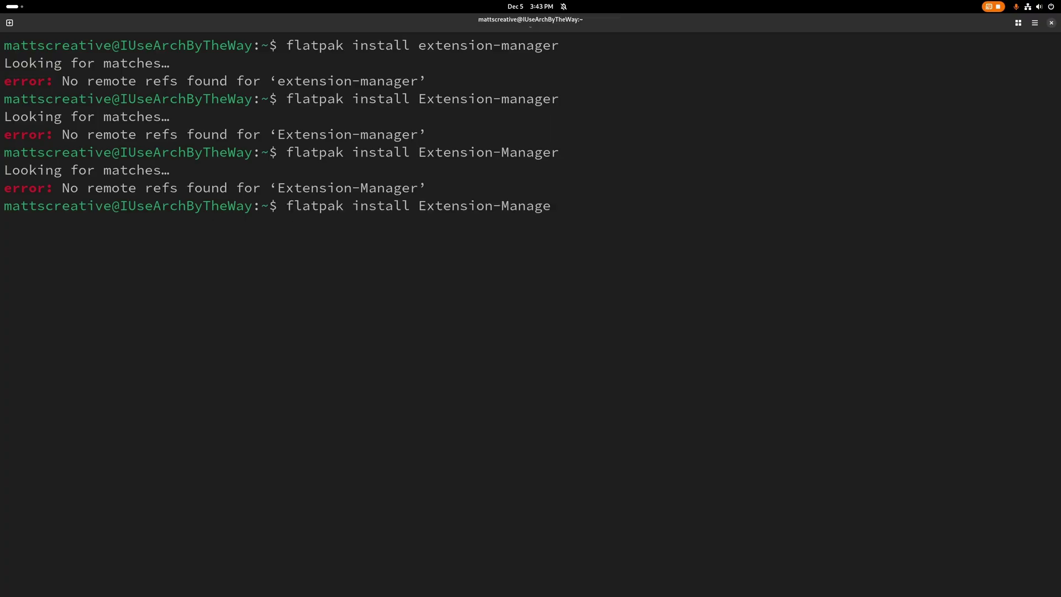
key("BackSpace")
key("BackSpace")
key("BackSpace")
key("BackSpace")
key("BackSpace")
key("BackSpace")
key("BackSpace")
key("BackSpace")
key("BackSpace")
key("BackSpace")
key("BackSpace")
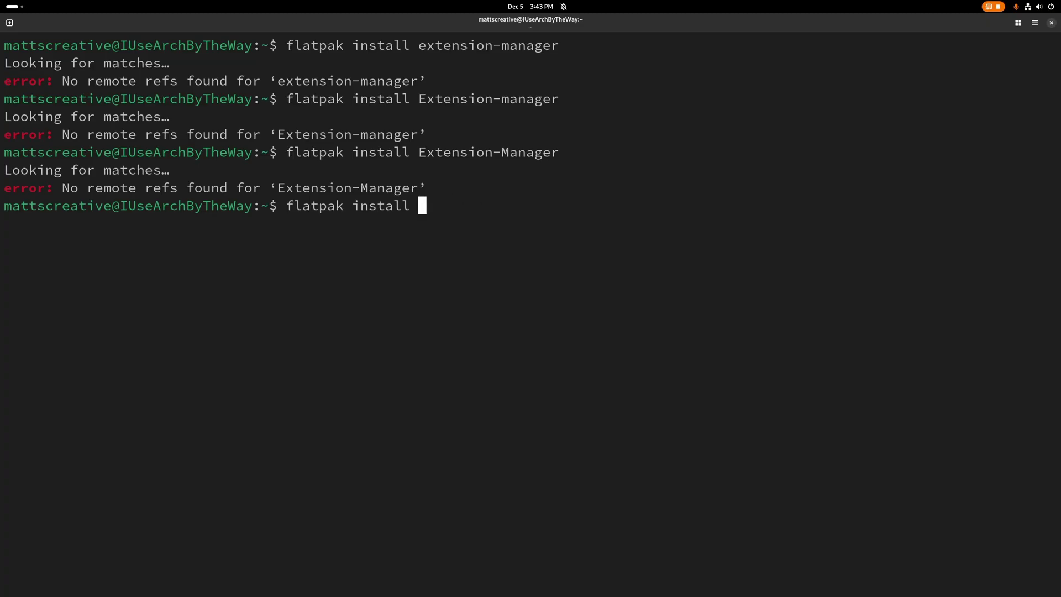
type("warehouse")
key("Return")
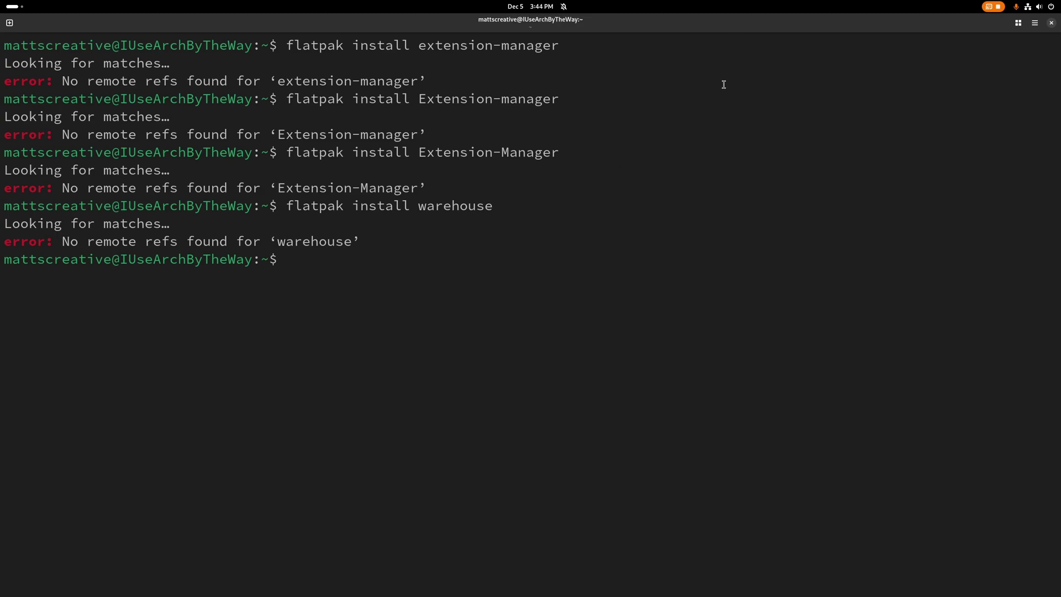
Step: Type a frustrated message 'fuck you fedora!!!!!!!!' at the prompt
type("fuick youi")
key("BackSpace")
key("BackSpace")
key("BackSpace")
key("BackSpace")
key("BackSpace")
key("BackSpace")
type("fuck you fedora!!!!!!!!")
Step: Close the terminal, launch Firefox and search the web for 'extension manager'
left_click(1052, 23)
key("super")
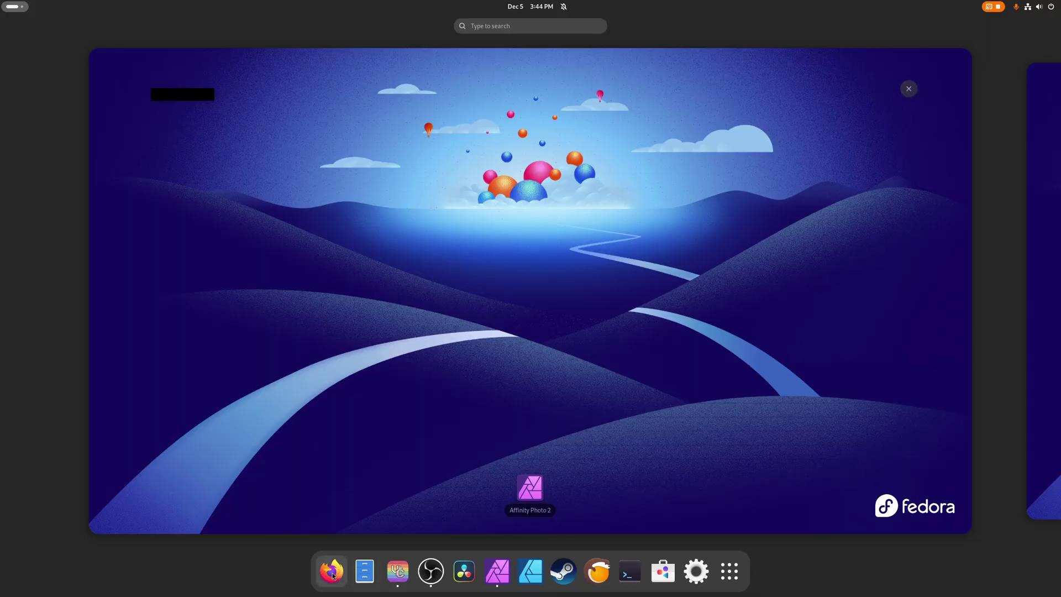
left_click(332, 571)
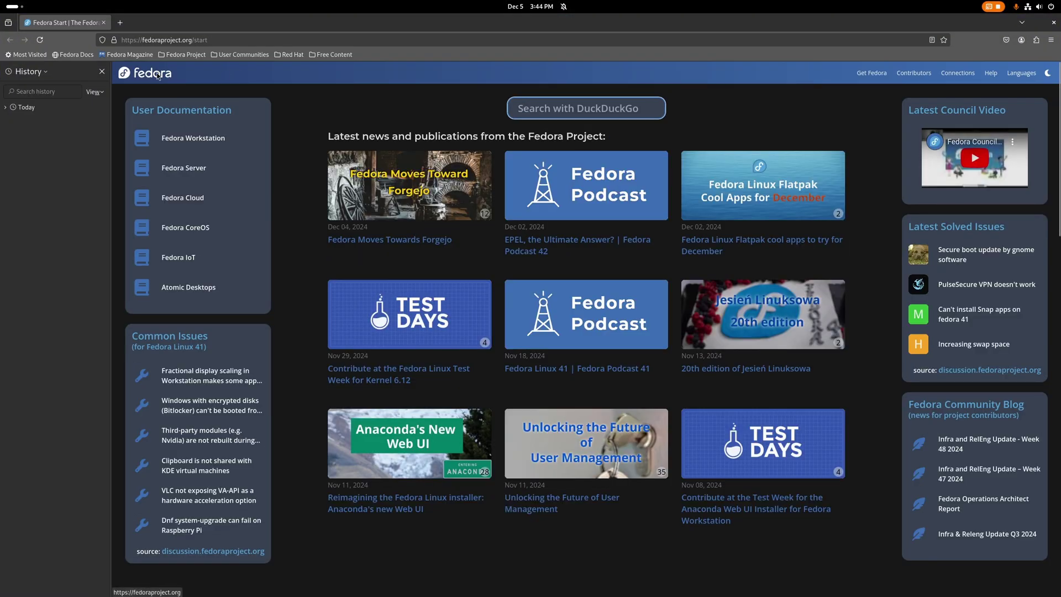
left_click(221, 39)
type("extension")
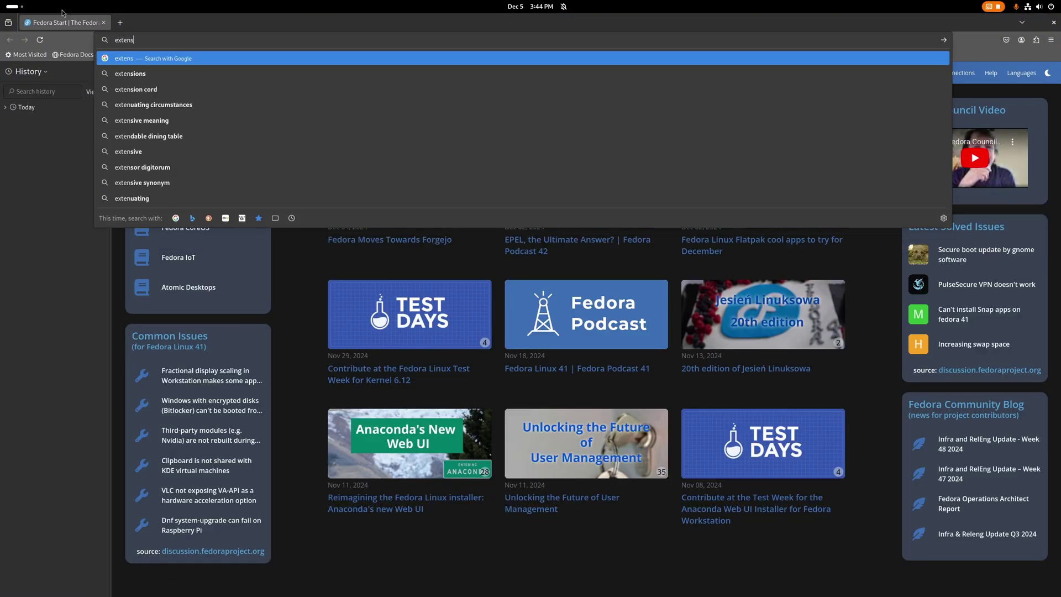
type(" manager")
key("Return")
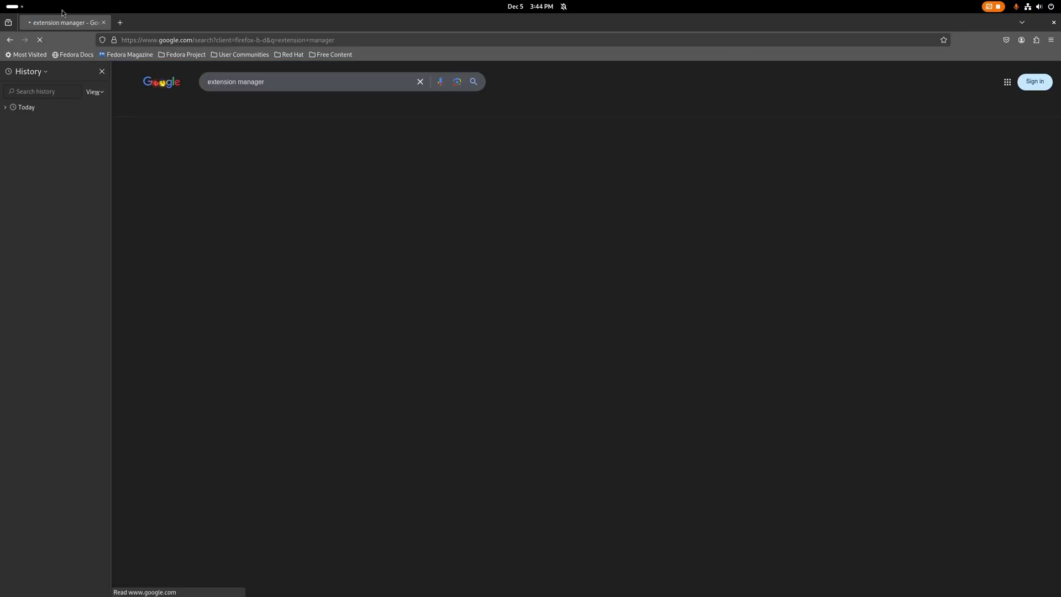
Step: Refine the search to 'extension manager flatpak' and open the Flathub listing
left_click(294, 87)
type("fla")
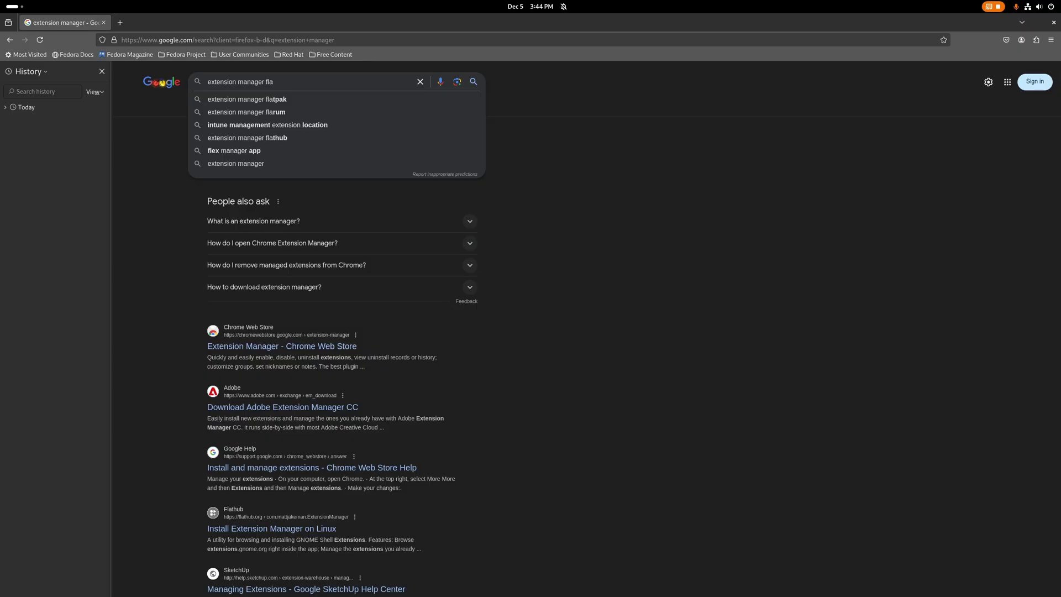
key("Down")
key("Return")
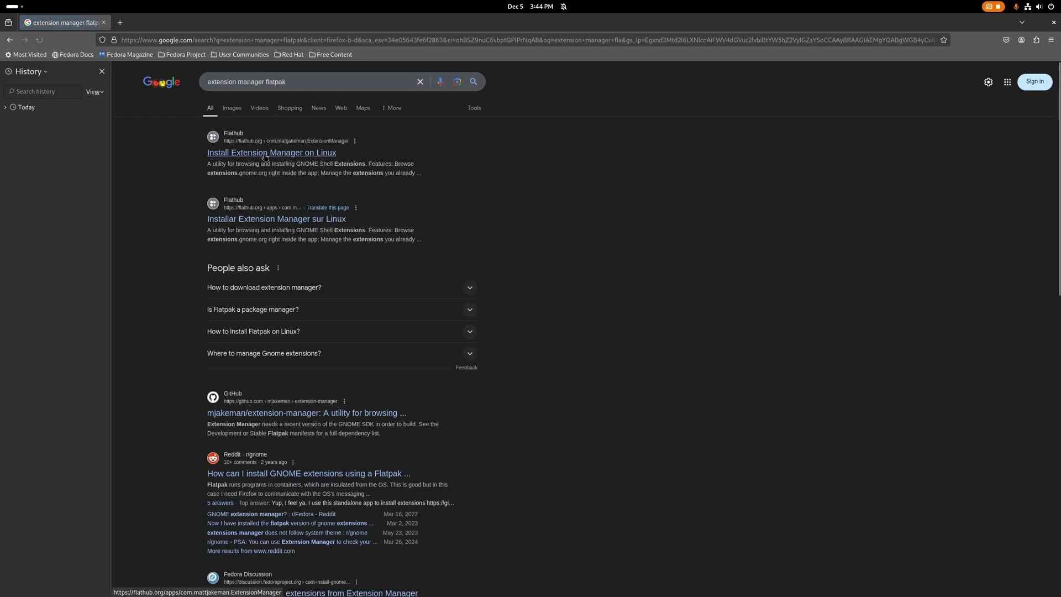
left_click(266, 157)
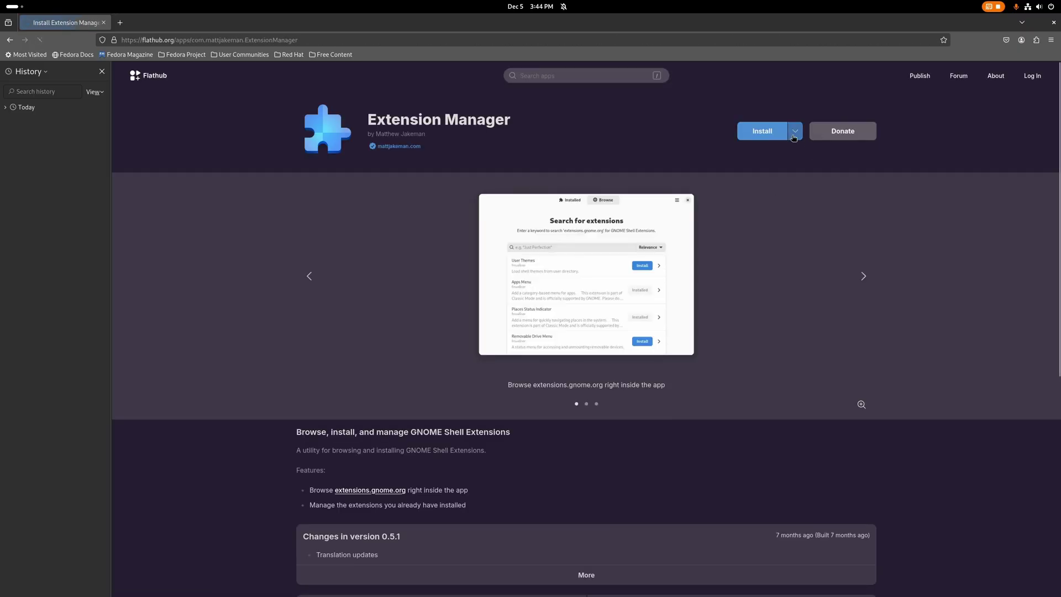
Step: Download the flatpakref, attempt installation in Software, and dismiss the failure
left_click(789, 132)
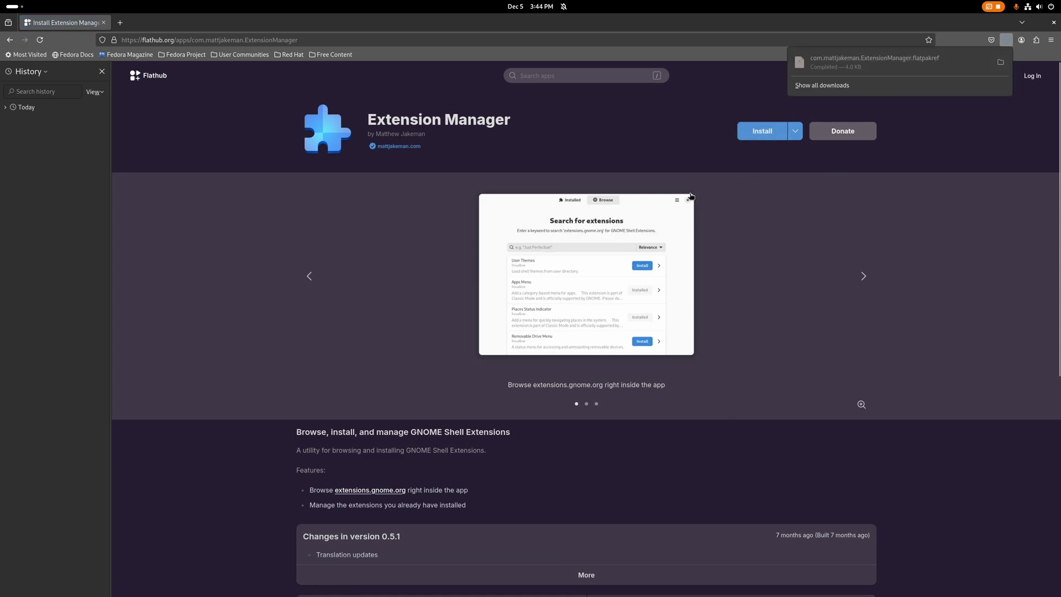
left_click(873, 62)
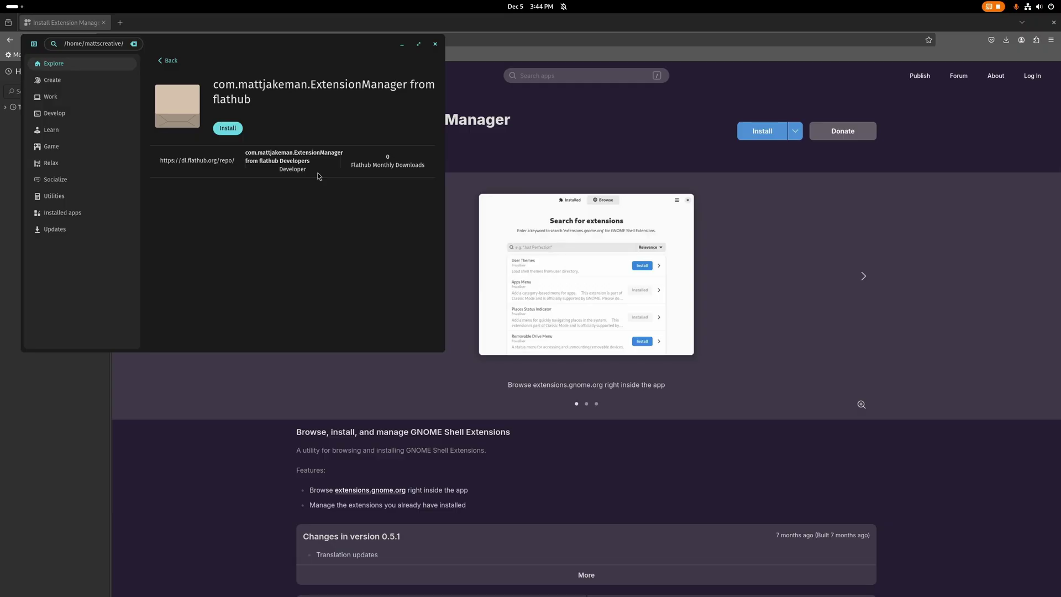
left_click(225, 125)
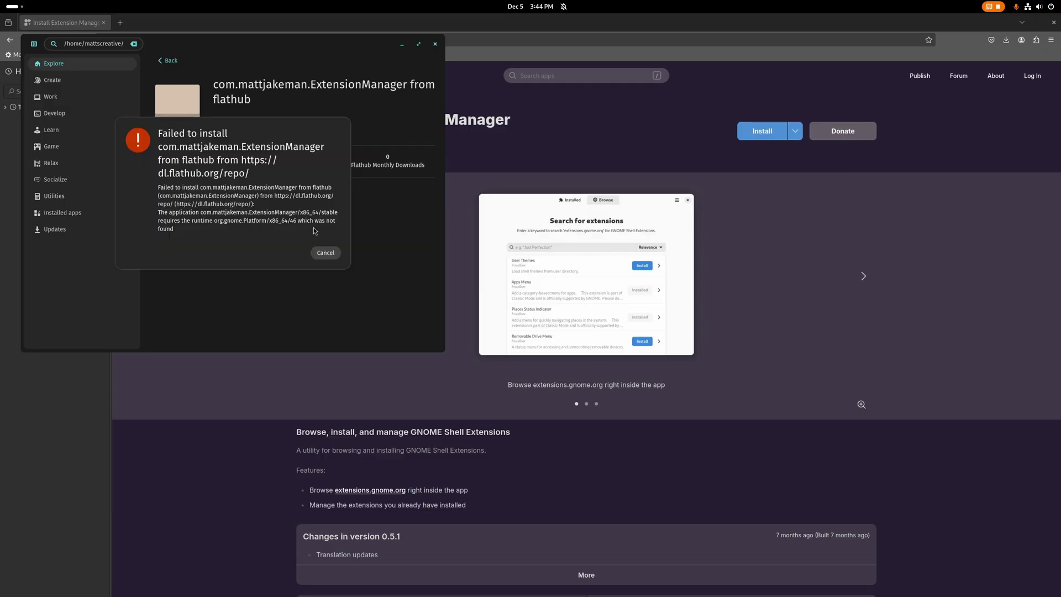
left_click(325, 253)
left_click(434, 44)
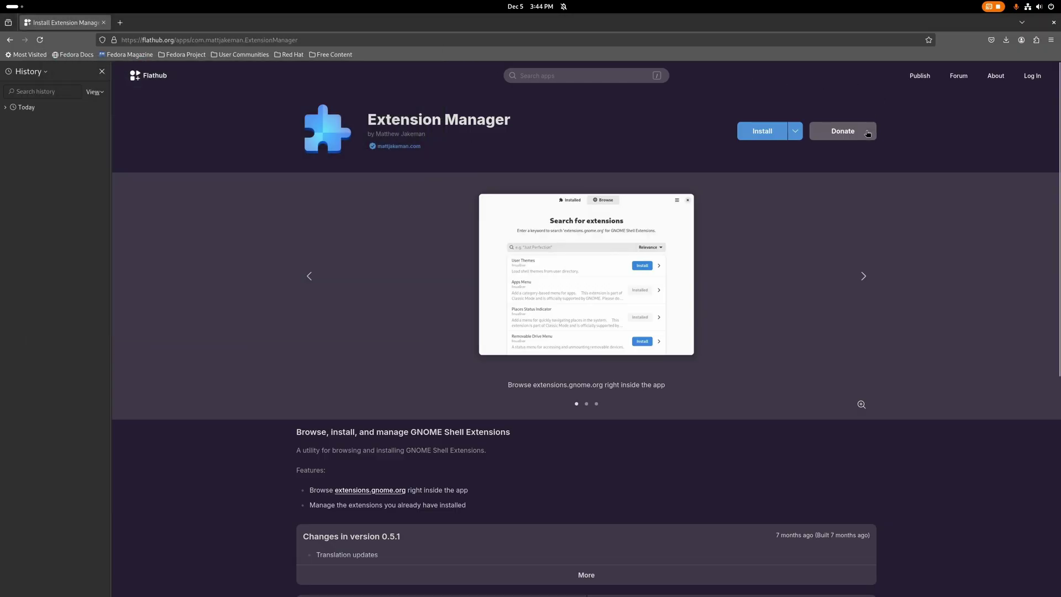
Step: Show the downloaded flatpakref in its folder via Firefox's Downloads library
left_click(1048, 41)
left_click(944, 194)
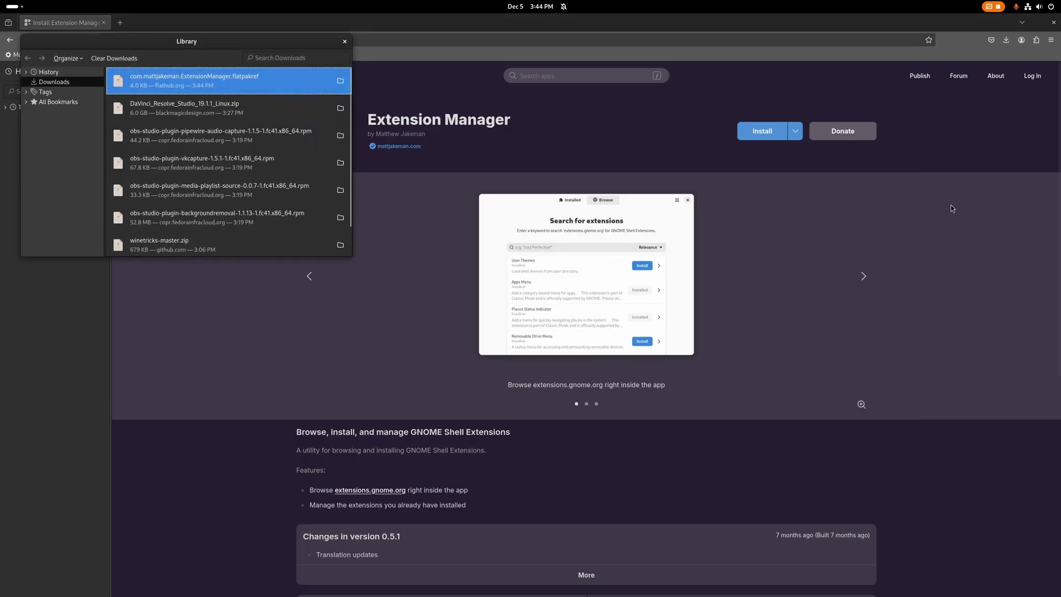
right_click(266, 93)
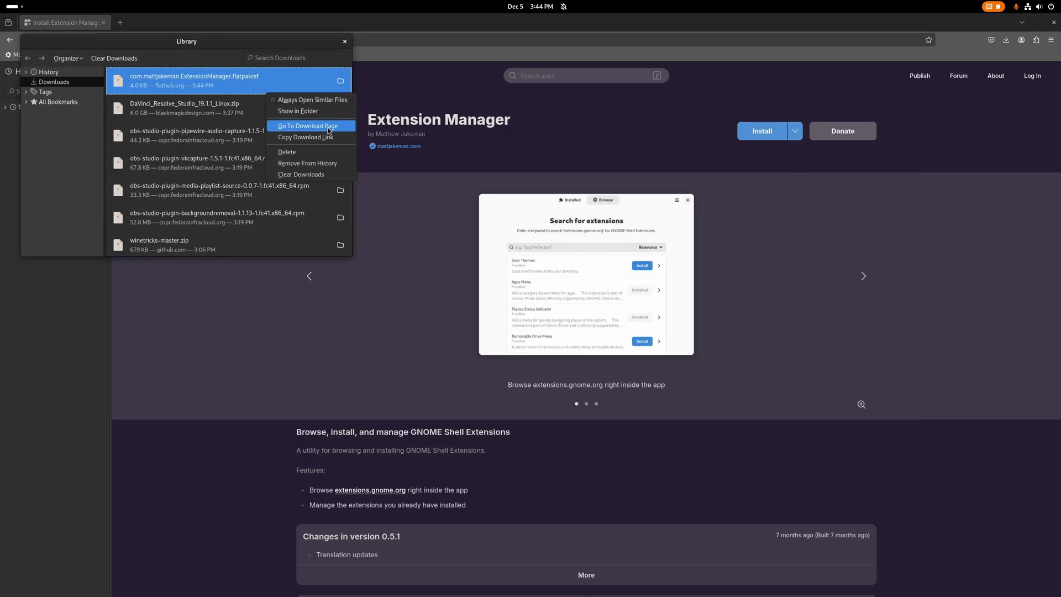
left_click(310, 112)
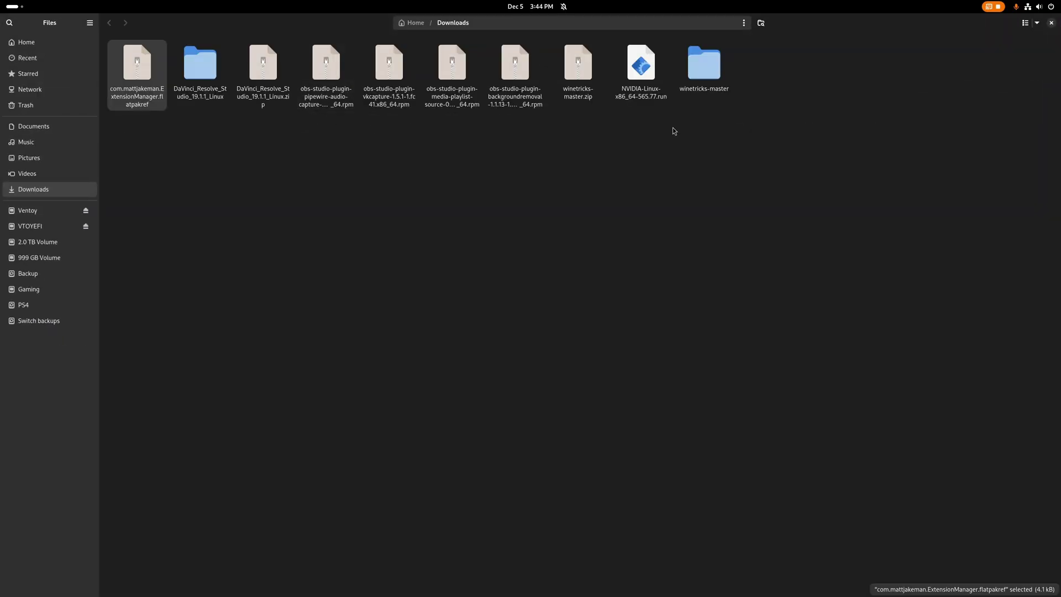
Step: Open the flatpakref with Software Install and authenticate to configure the repository
right_click(132, 72)
left_click(160, 88)
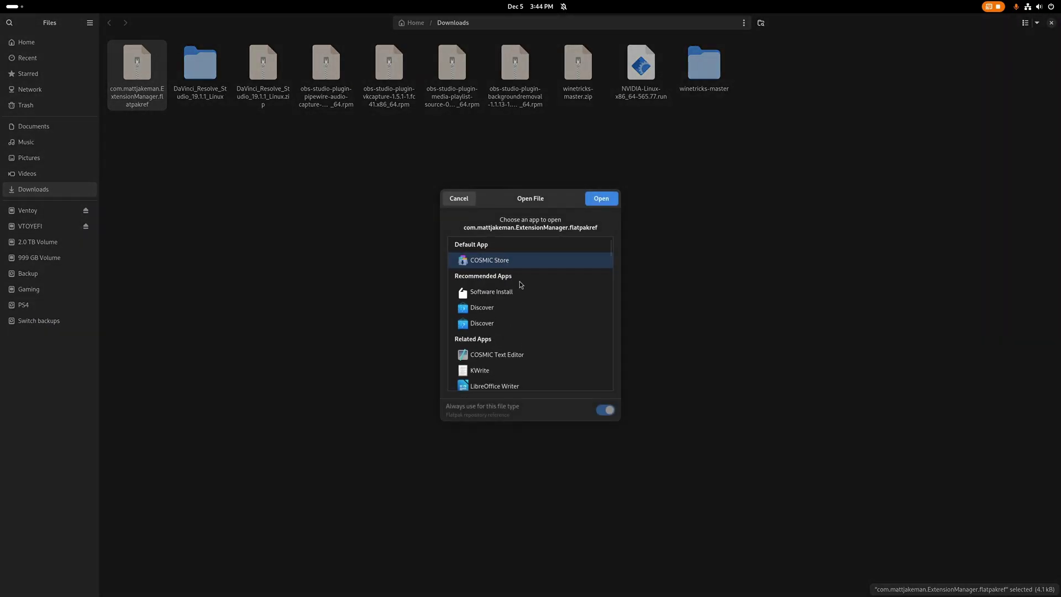
left_click(505, 293)
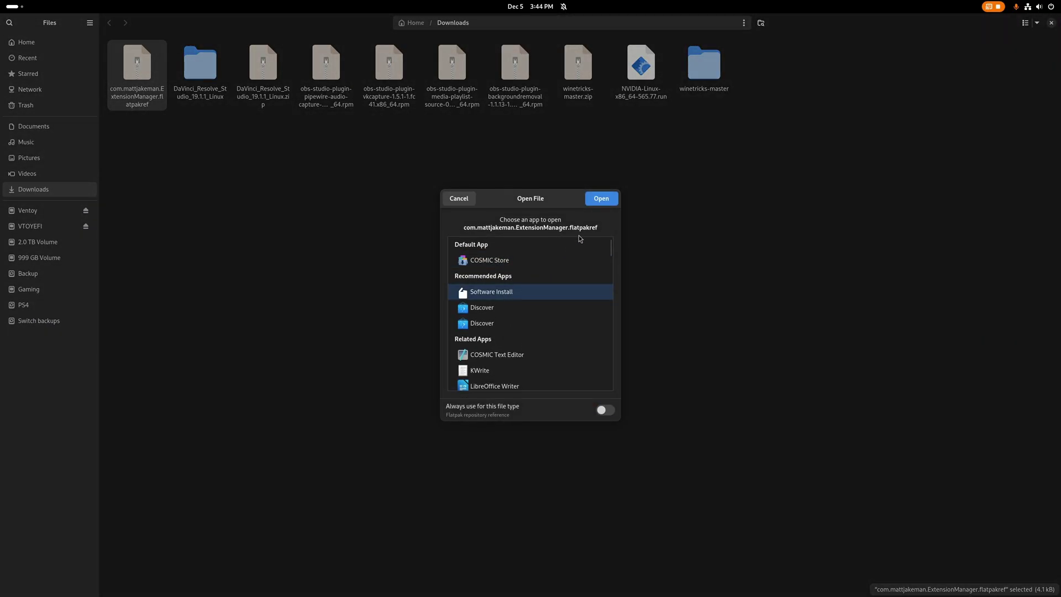
left_click(605, 198)
left_click(332, 260)
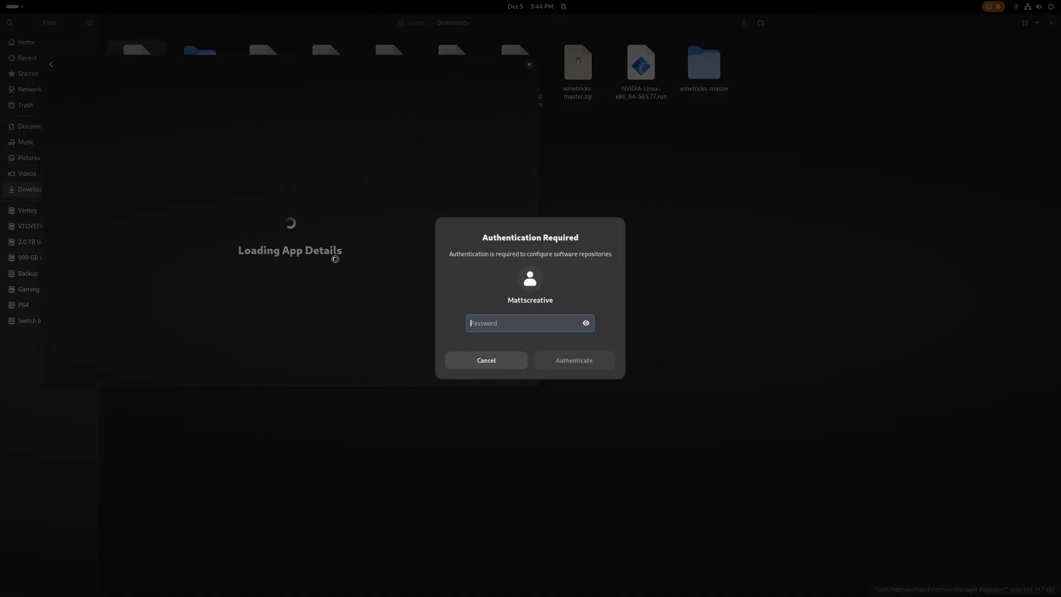
type("password")
key("Return")
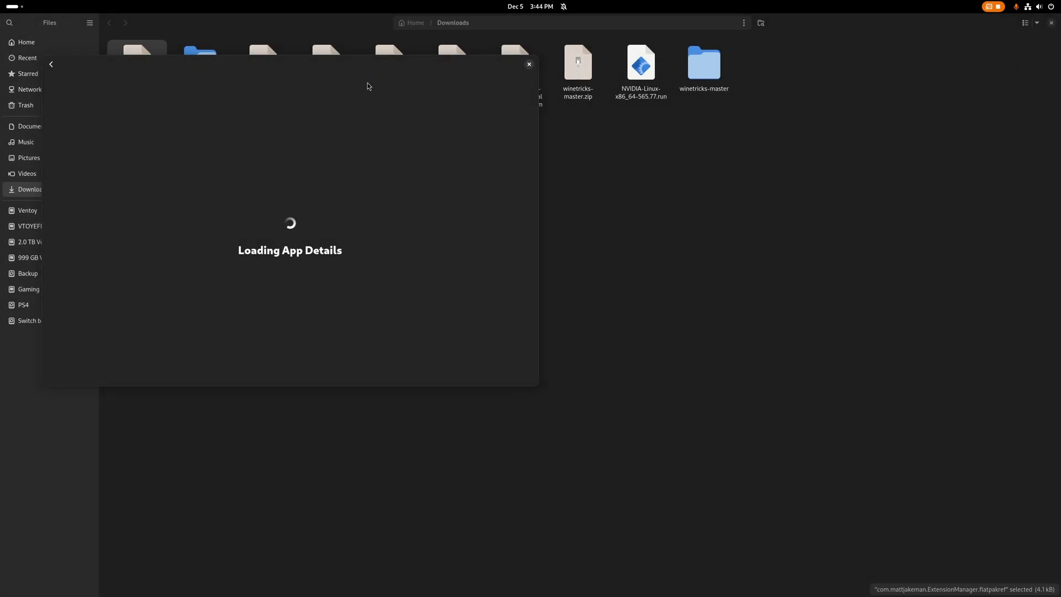
Step: Close the failed details window, reopen the flatpakref in Software Install, and close Files
left_click_drag(365, 83, 654, 168)
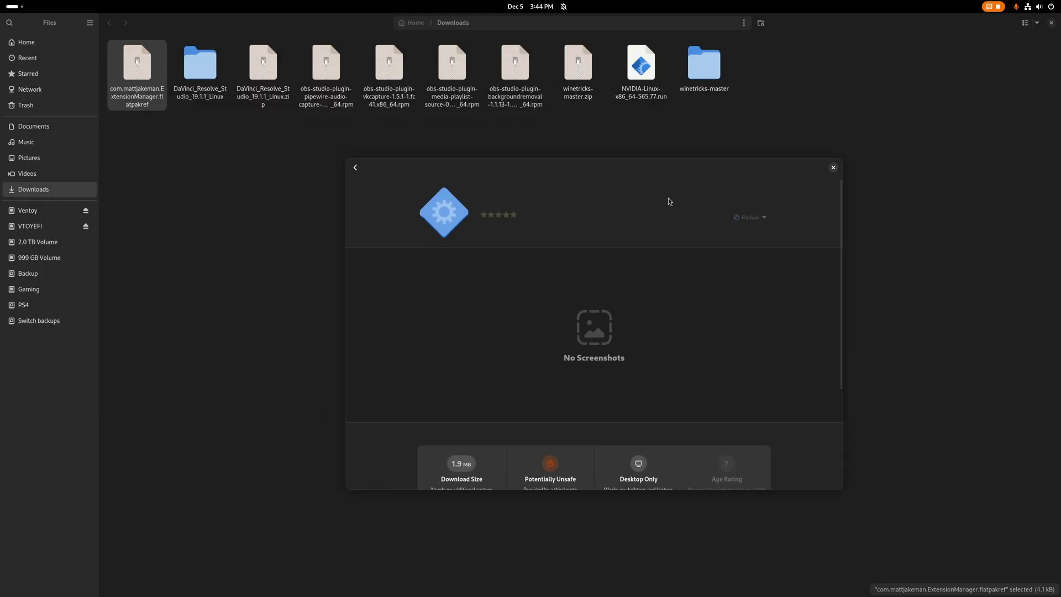
left_click_drag(635, 165, 526, 162)
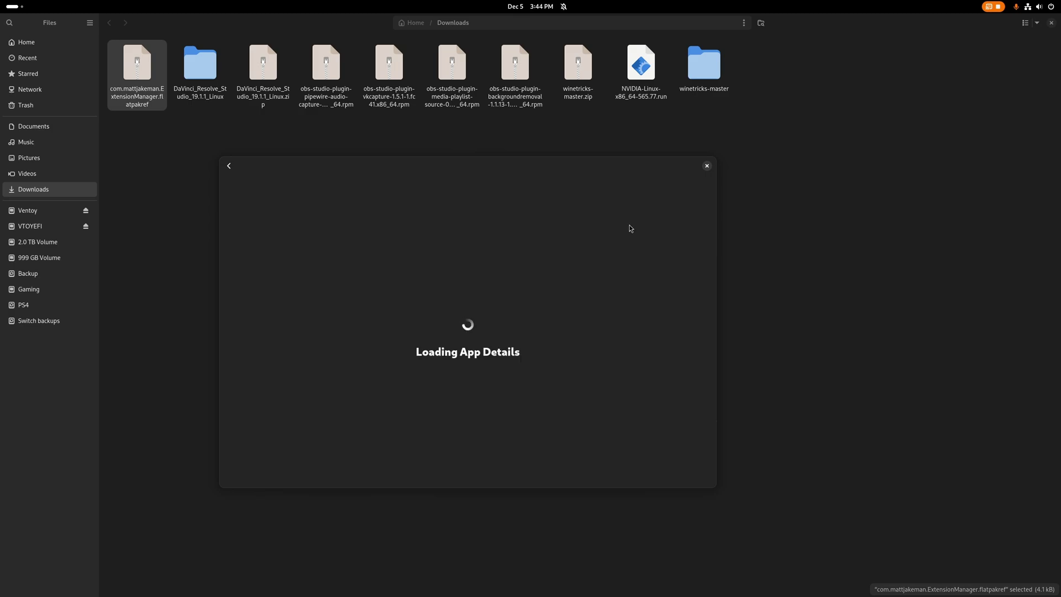
left_click(707, 165)
right_click(133, 75)
left_click(156, 94)
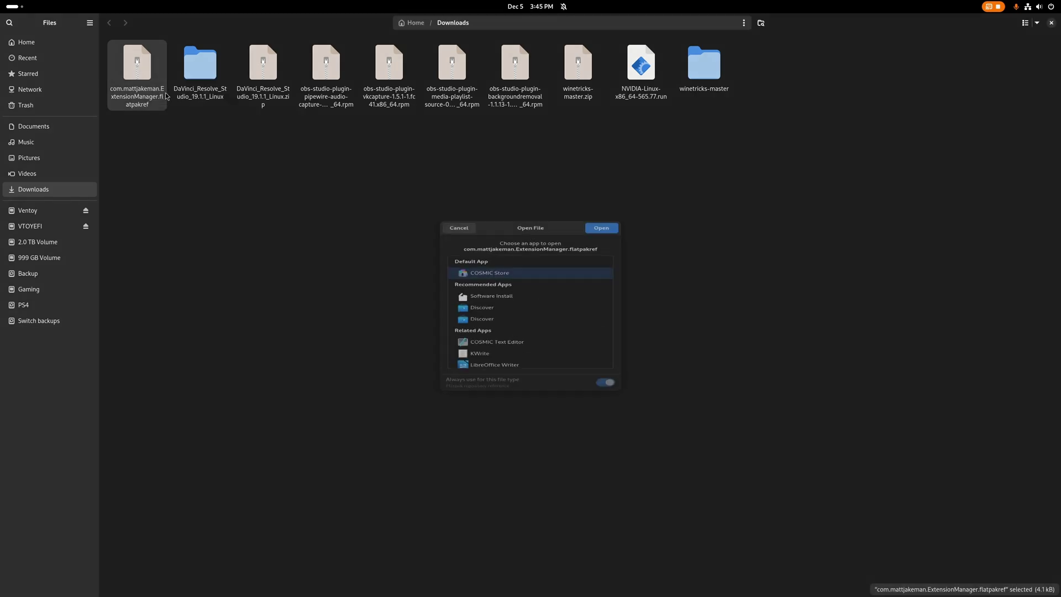
double_click(486, 293)
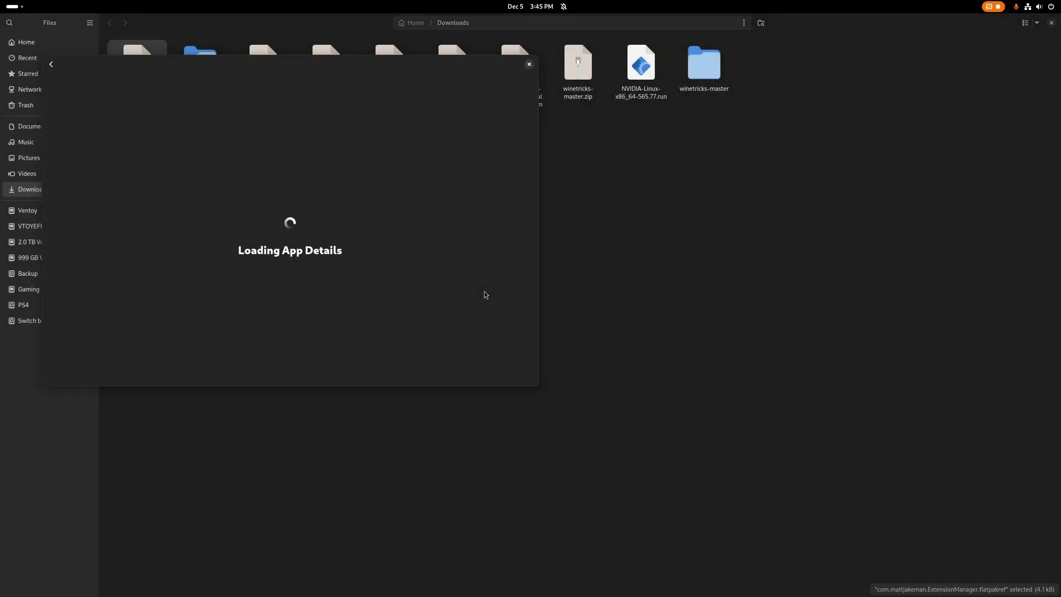
left_click(1051, 23)
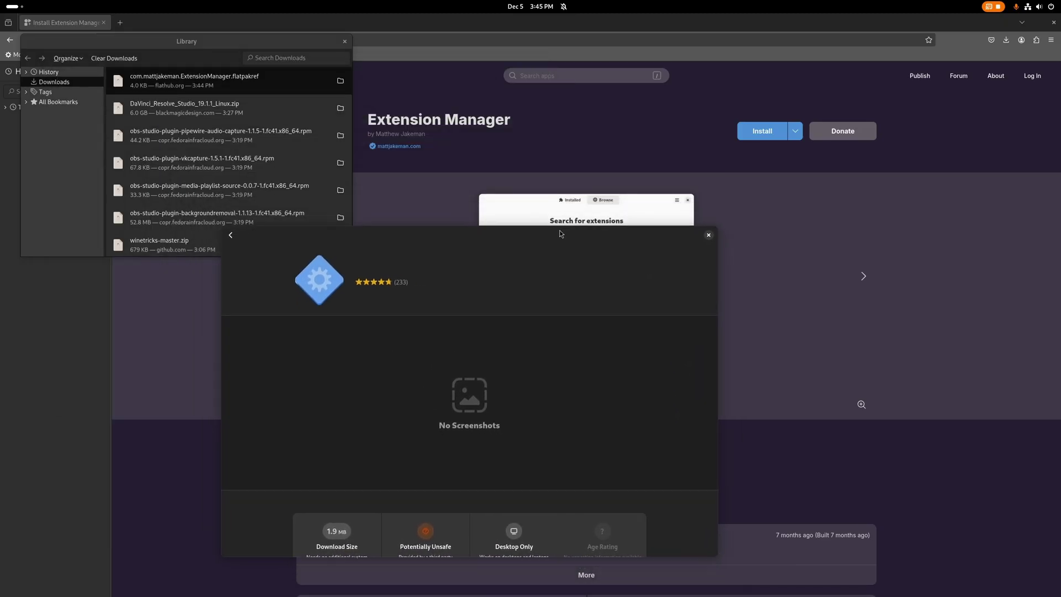
Step: Toggle Dark Style off and back on in quick settings, then reposition the details window
left_click(1034, 6)
left_click(992, 114)
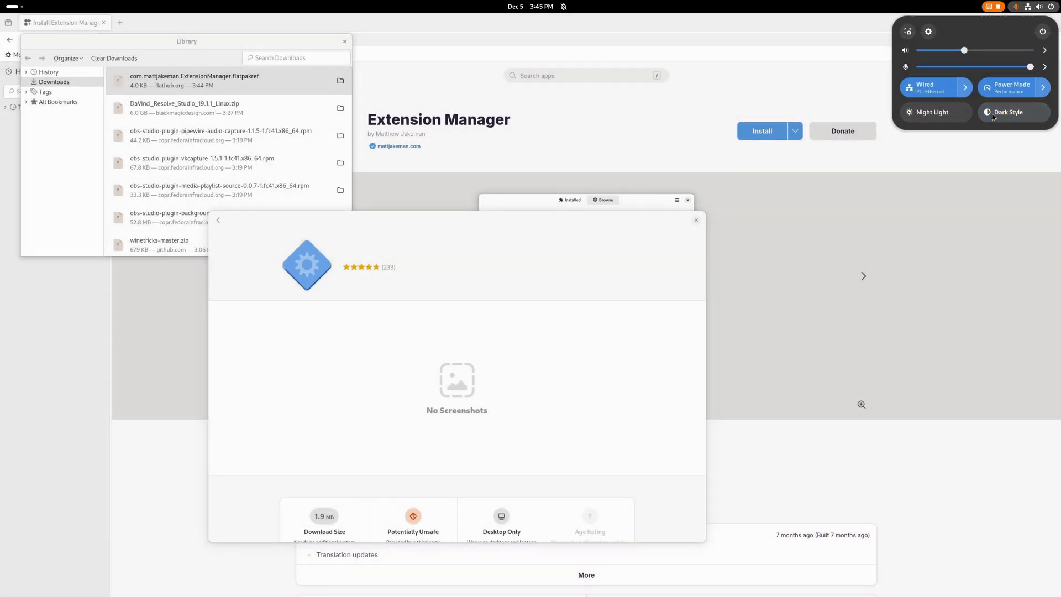
left_click(993, 113)
left_click(549, 237)
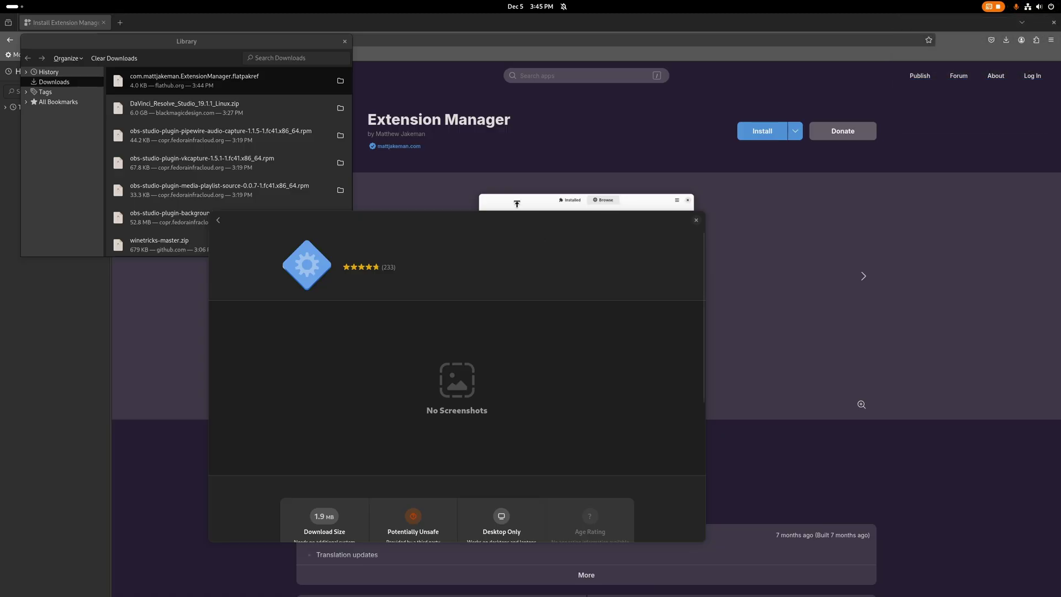
left_click_drag(513, 221, 411, 119)
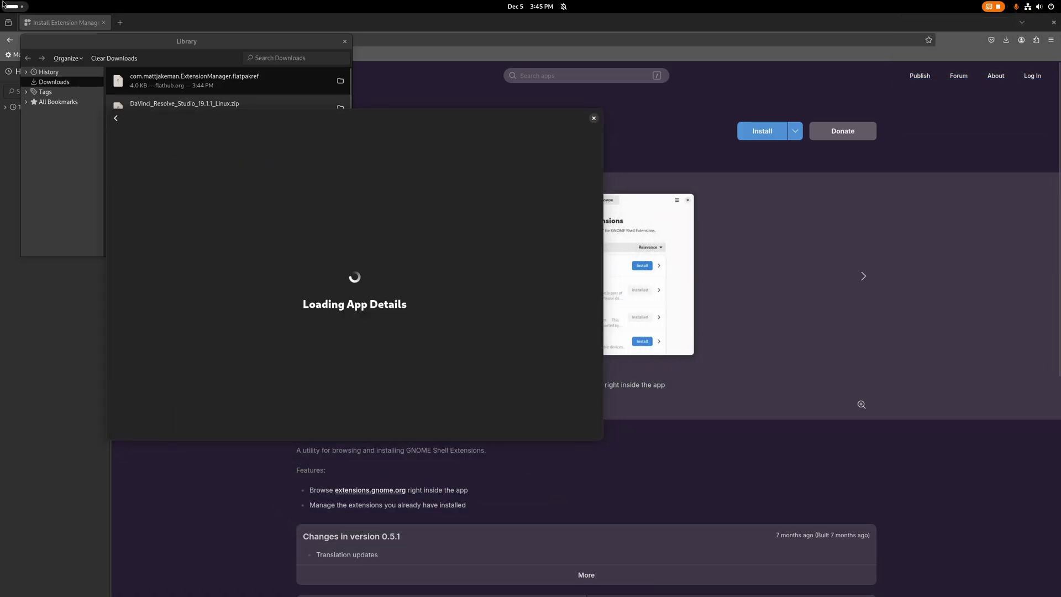
Step: Browse the app grid, then show Flathub's Manual Install commands in Firefox
left_click(2, 5)
left_click(729, 571)
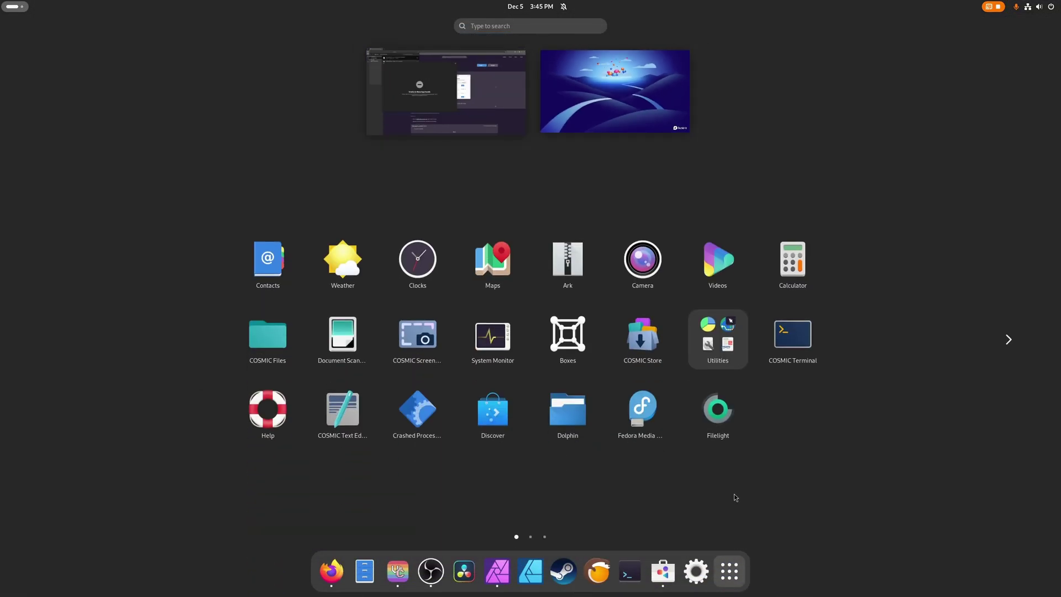
scroll(728, 483, "down", 2)
left_click(427, 97)
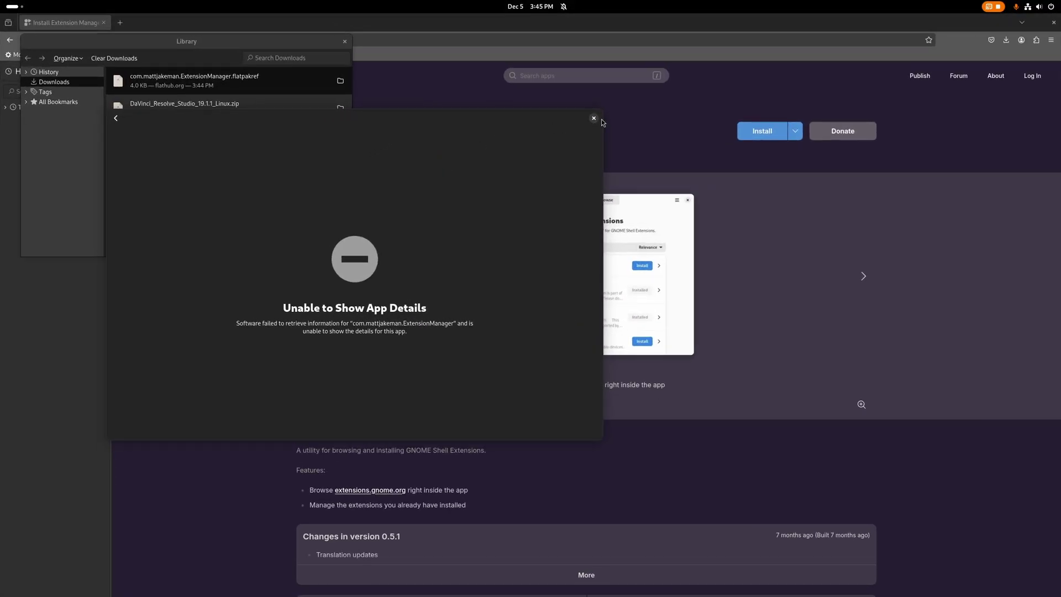
left_click(796, 132)
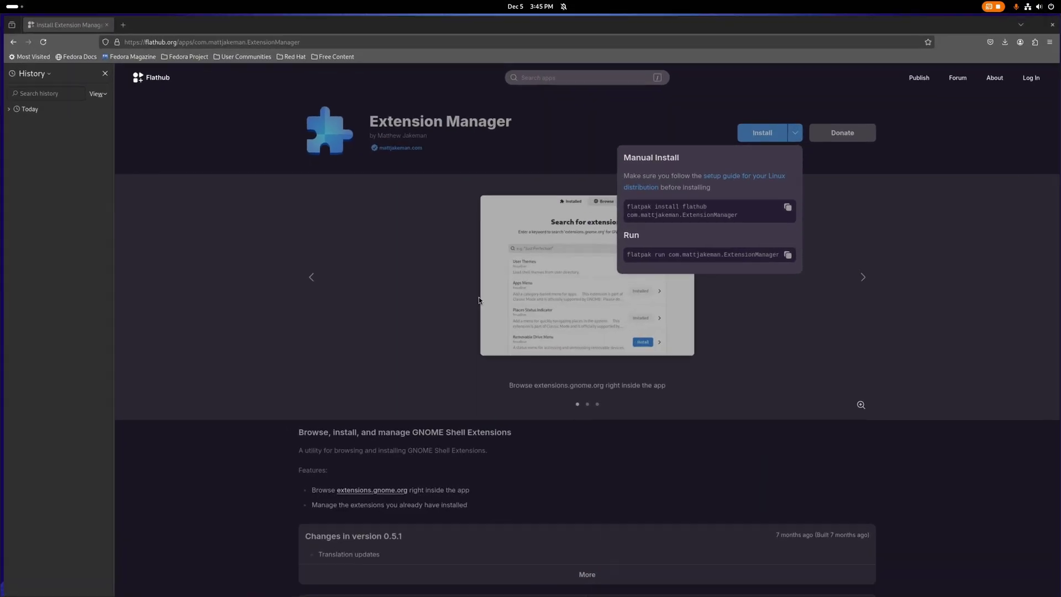
Step: Paste and run the Flathub flatpak install command, answering 'y' to both prompts
right_click(374, 194)
left_click(399, 235)
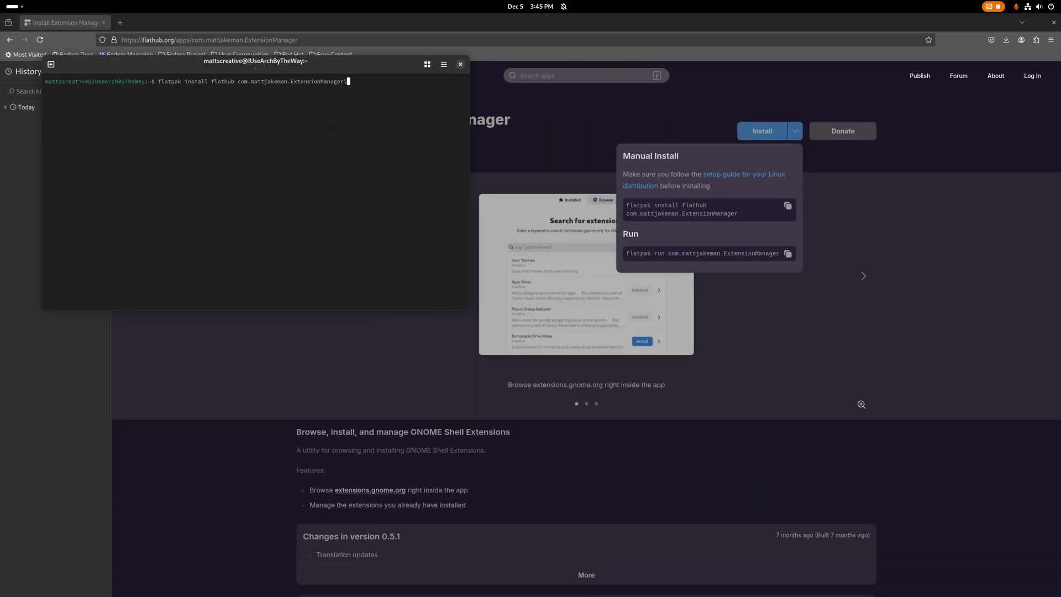
key("Return")
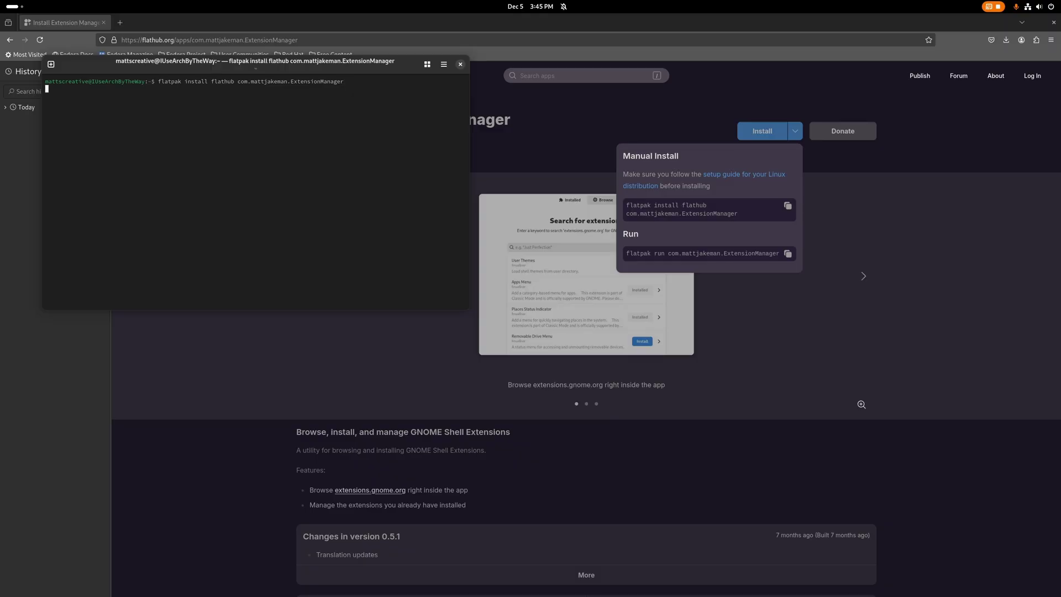
type("y")
key("Return")
type("y")
key("Return")
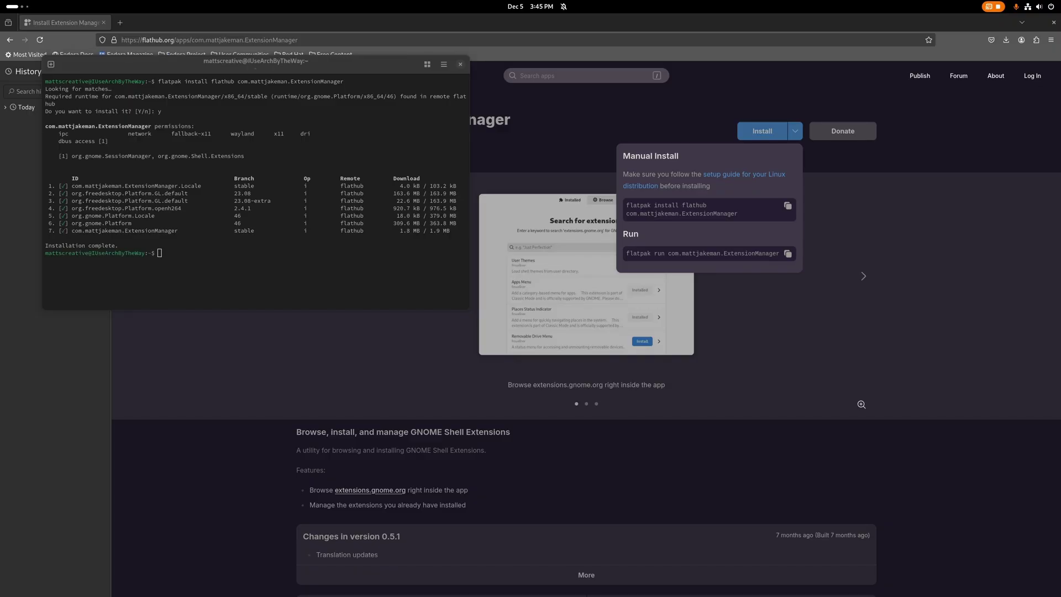
Step: Close the terminal, the failed Software details window and the Downloads library
left_click_drag(387, 68, 592, 210)
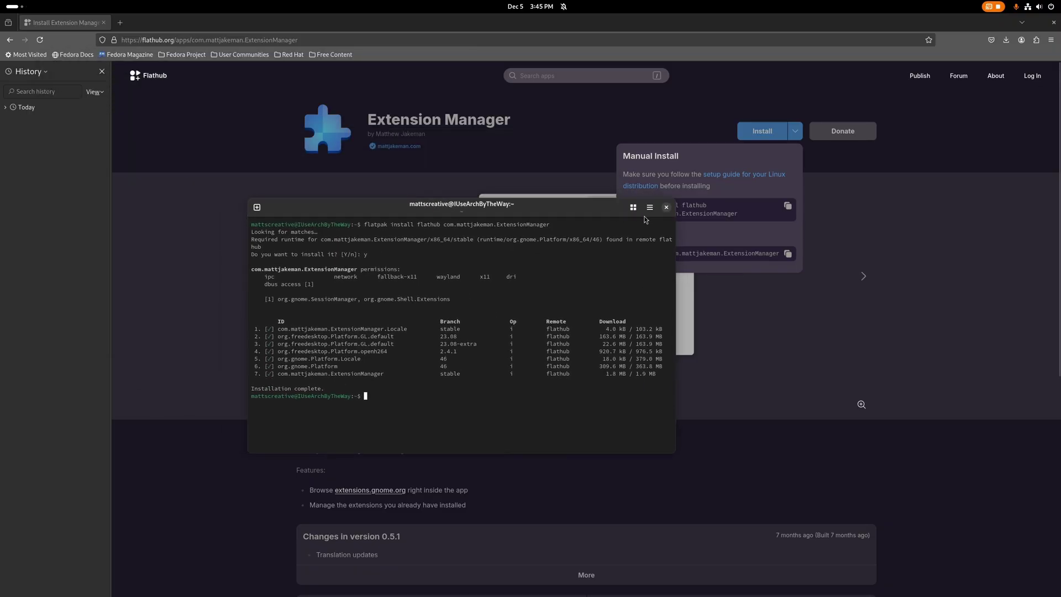
left_click(666, 207)
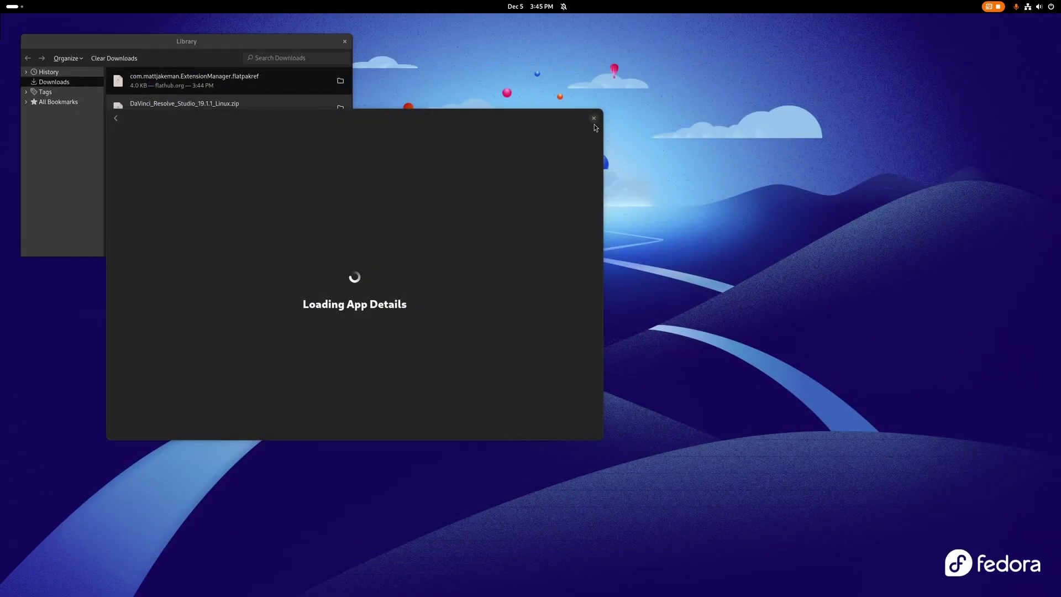
left_click(593, 118)
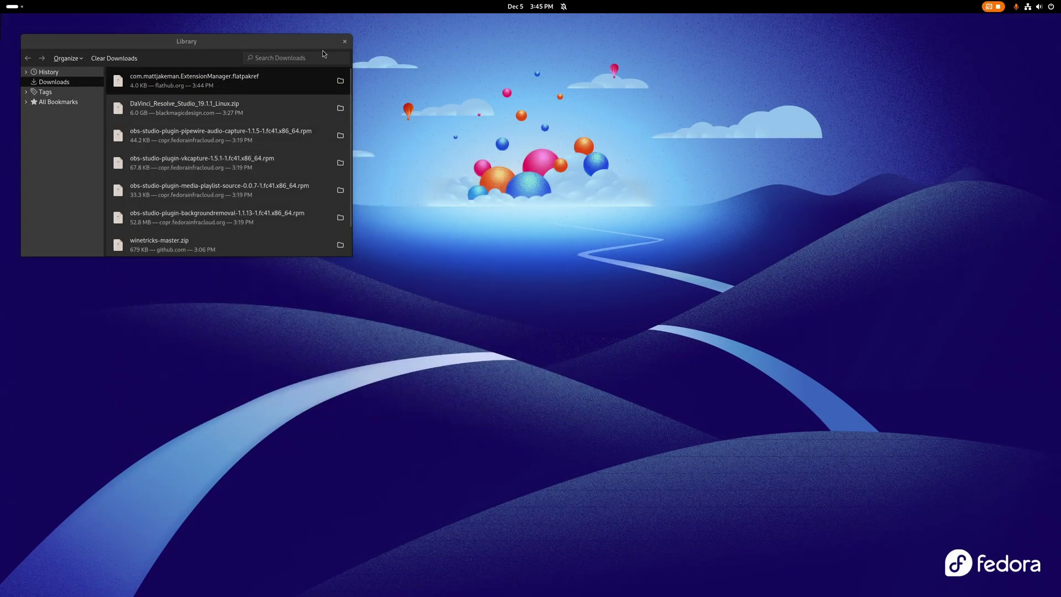
left_click(344, 42)
Step: Launch Extension Manager from the app grid and scroll its installed extensions
left_click(11, 6)
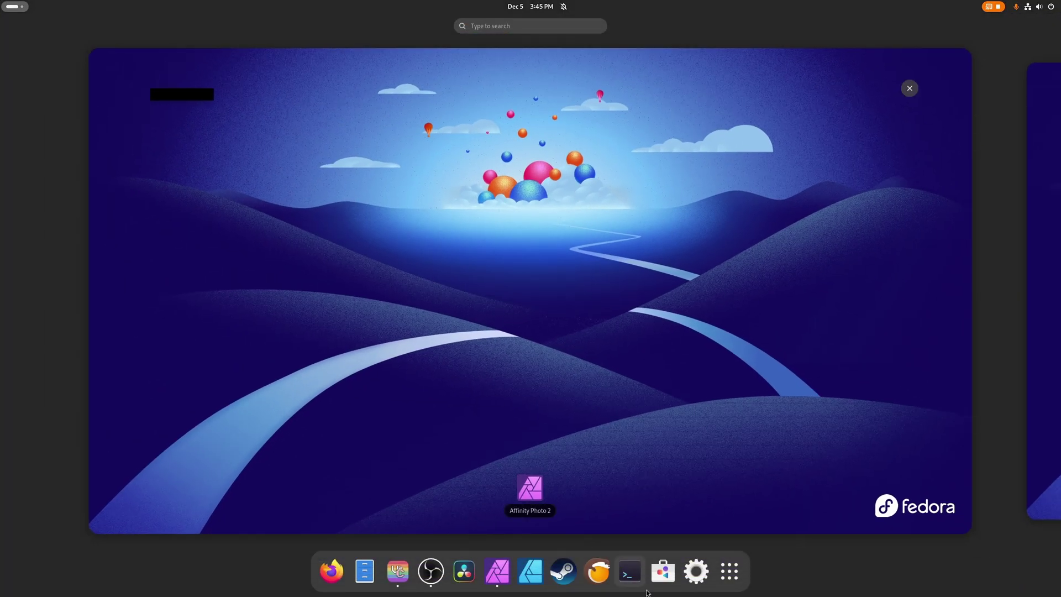
left_click(729, 571)
scroll(655, 437, "down", 2)
left_click(356, 348)
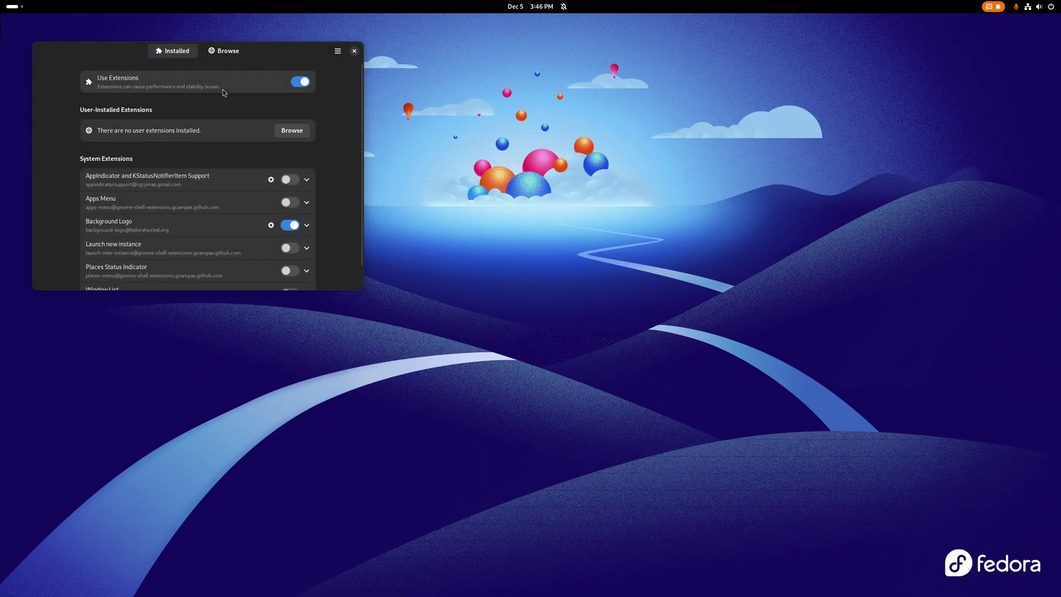
scroll(317, 183, "down", 1)
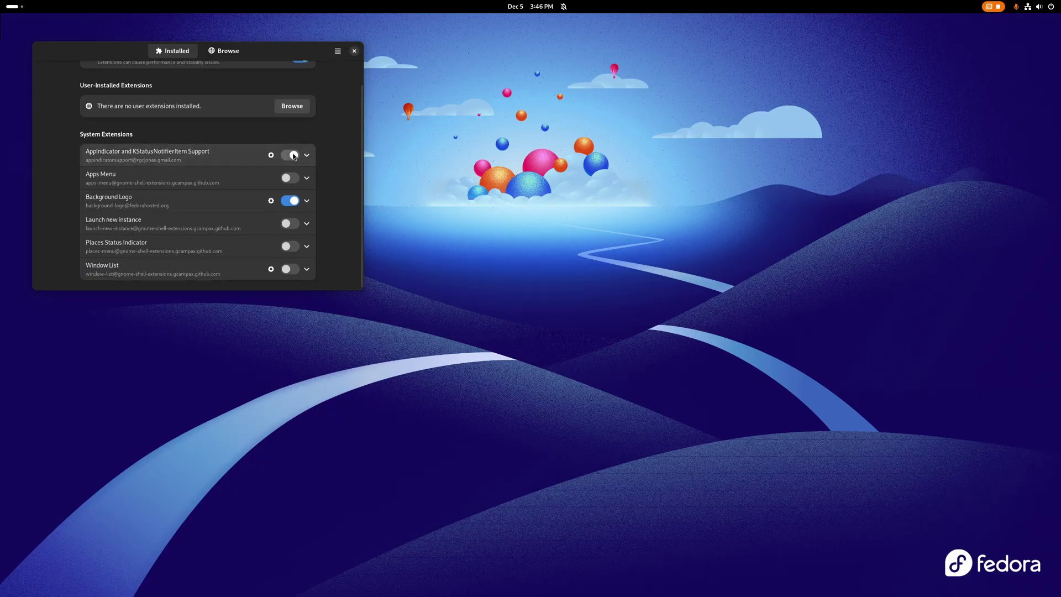
Step: Enable AppIndicator support, then install User Themes from the Browse tab
left_click(294, 156)
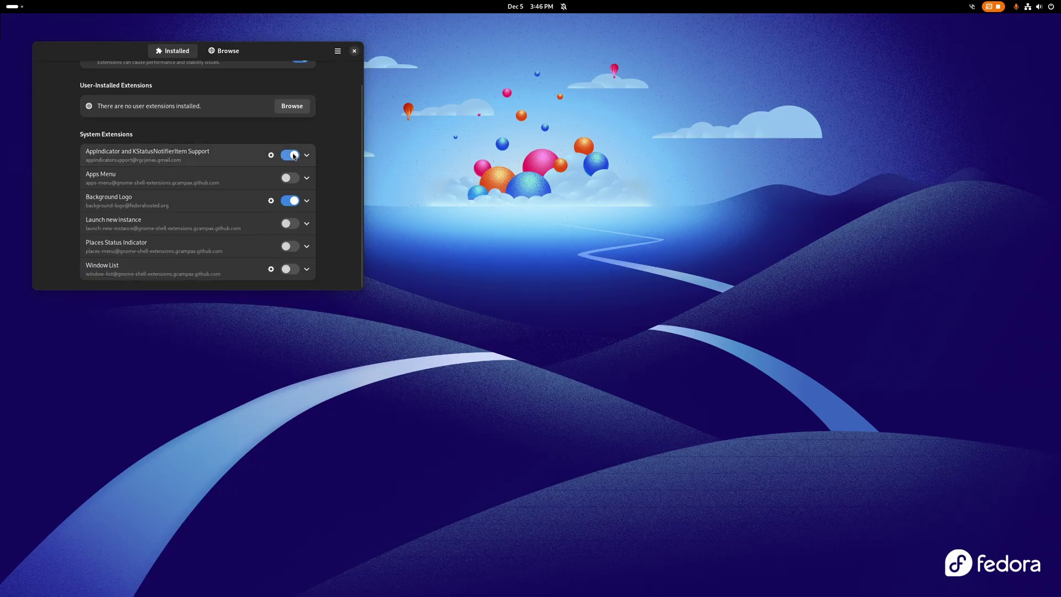
left_click(228, 52)
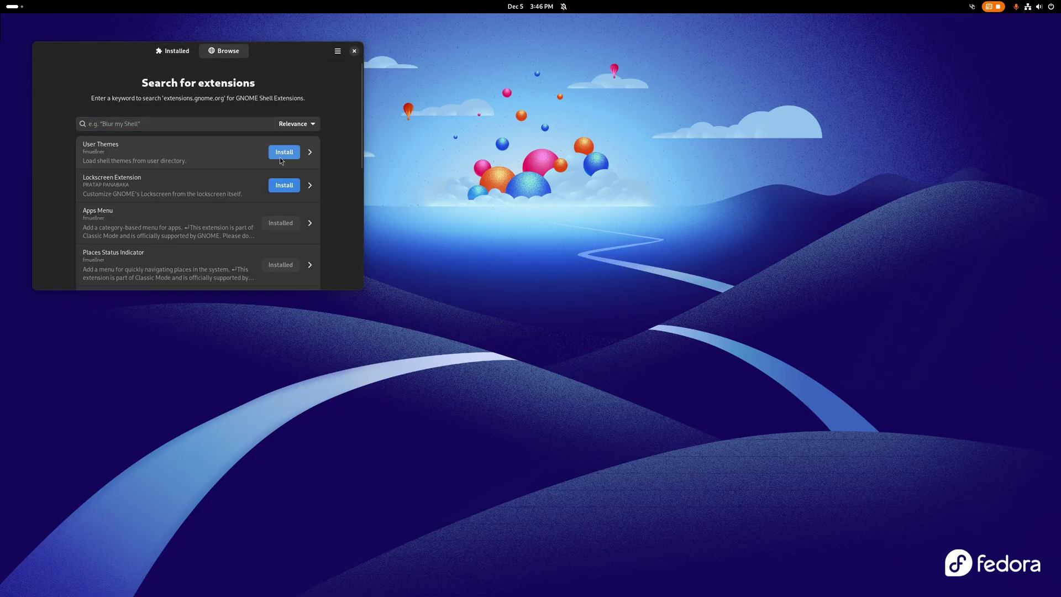
left_click(284, 152)
left_click(575, 323)
scroll(219, 247, "down", 3)
scroll(216, 246, "down", 2)
scroll(216, 246, "down", 1)
scroll(216, 247, "down", 3)
scroll(216, 247, "down", 1)
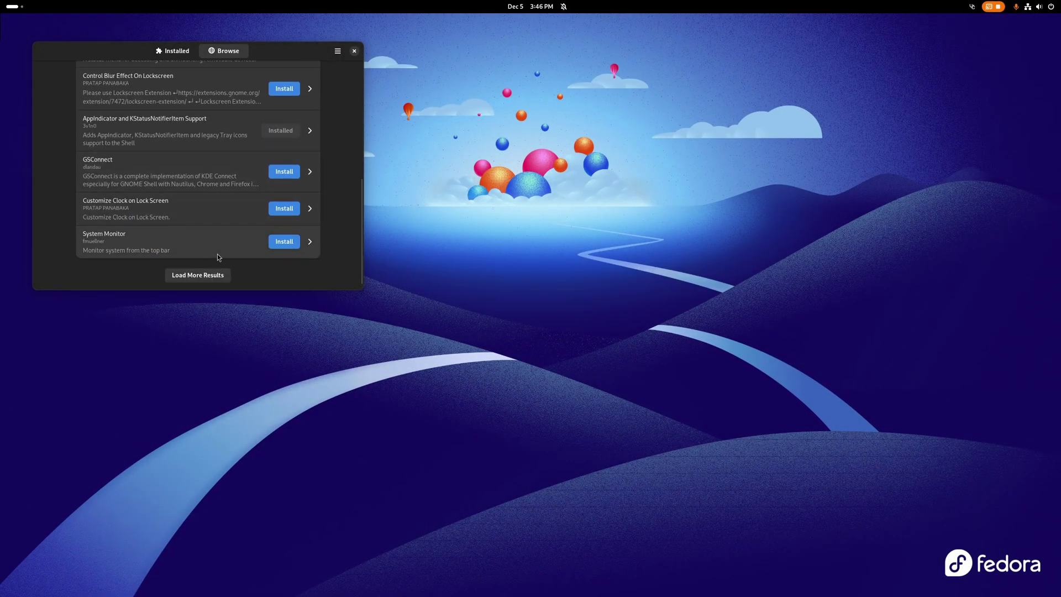
scroll(217, 260, "up", 10)
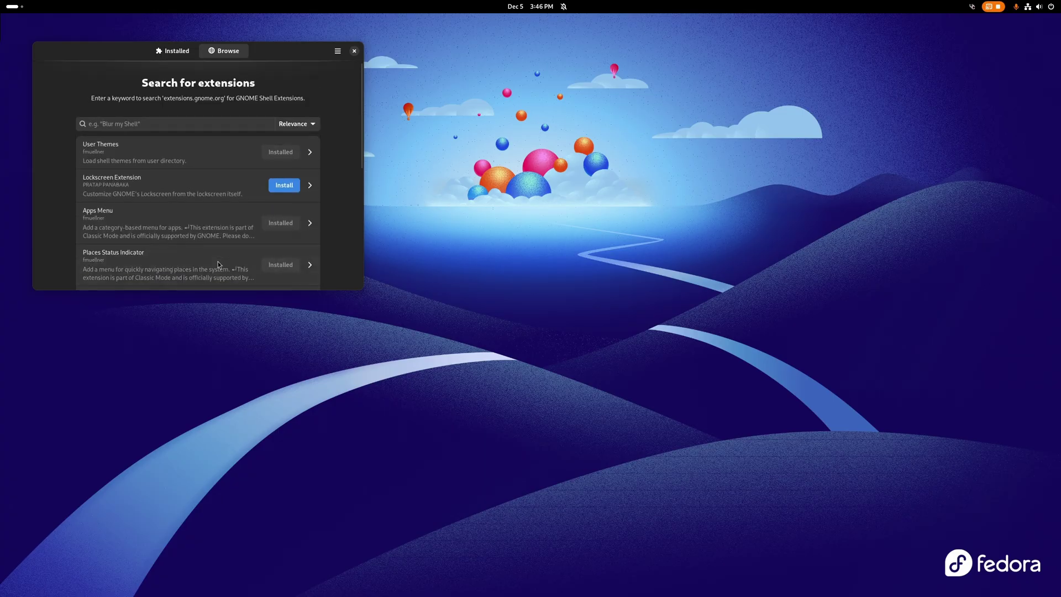
Step: Search for and install Just Perfection and Blur my Shell
left_click(169, 124)
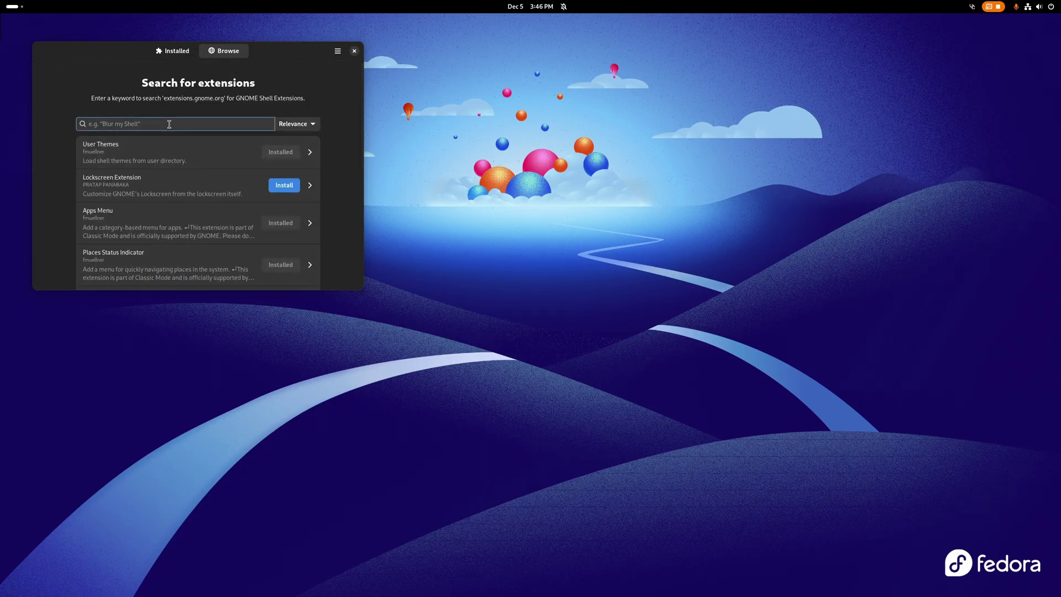
type("just")
left_click(283, 157)
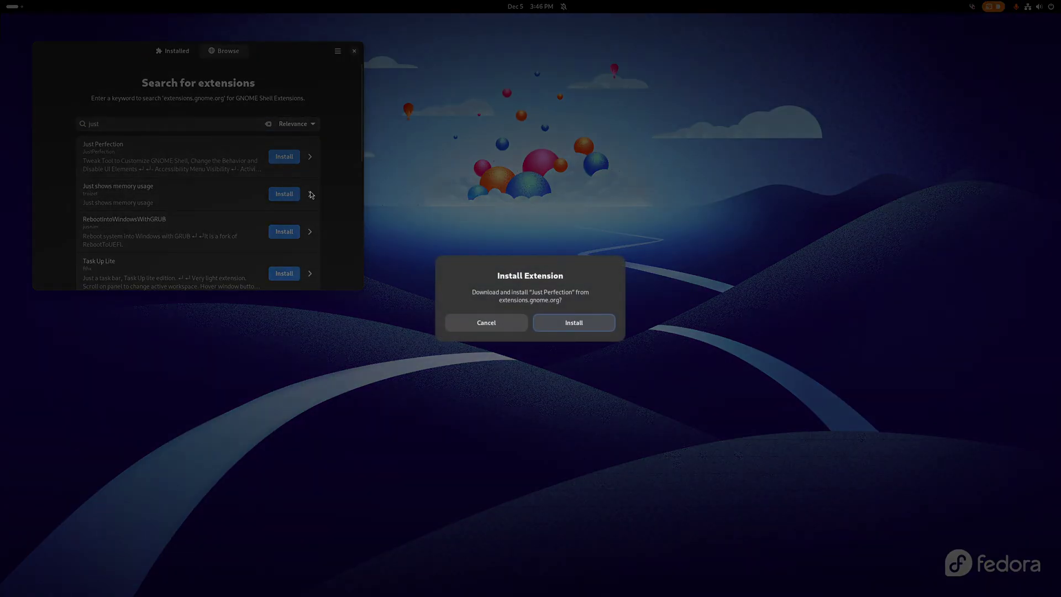
left_click(573, 323)
type("blur")
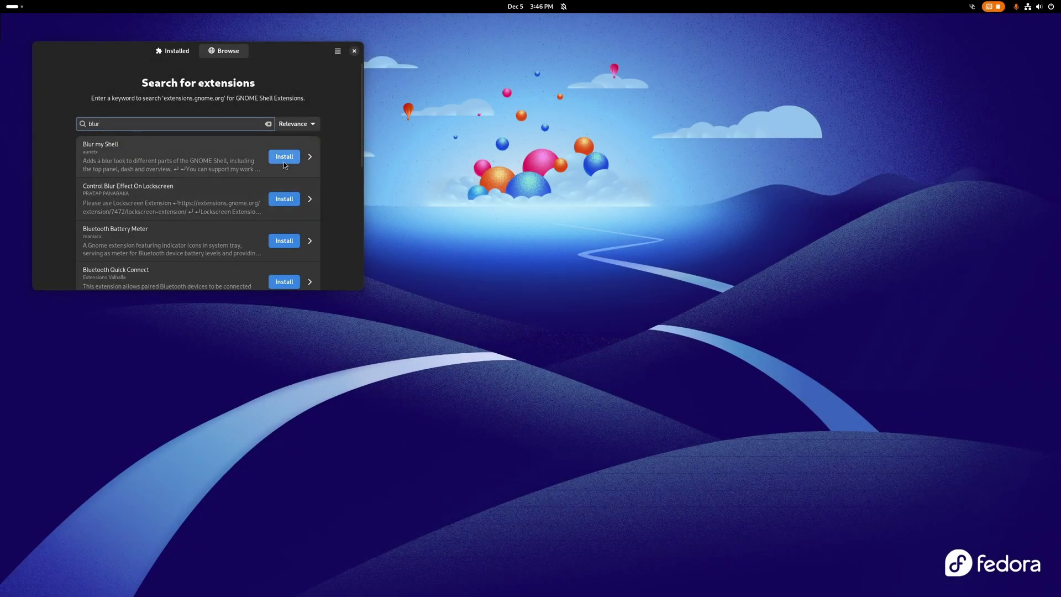
left_click(284, 157)
left_click(569, 329)
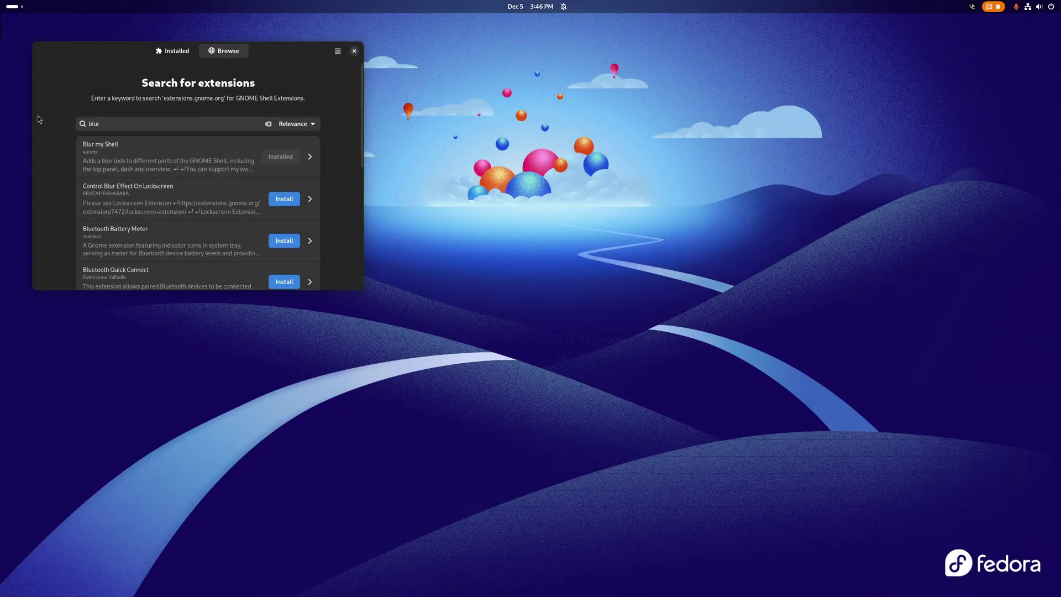
Step: Install Dash to Dock and ArcMenu, then search for 'top'
type("dash")
left_click(285, 231)
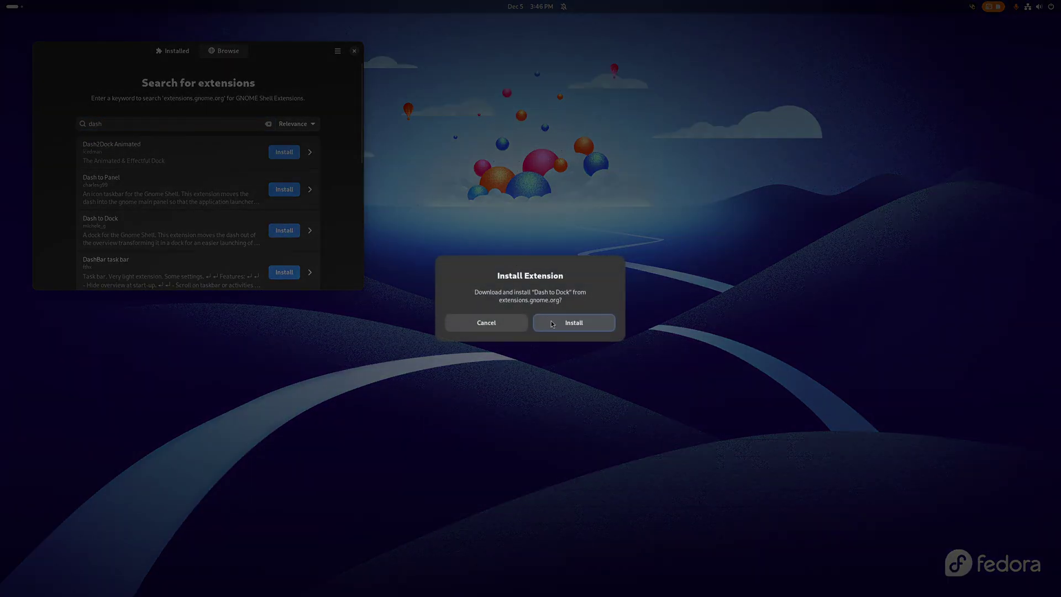
left_click(553, 324)
triple_click(115, 121)
type("arc")
left_click(278, 191)
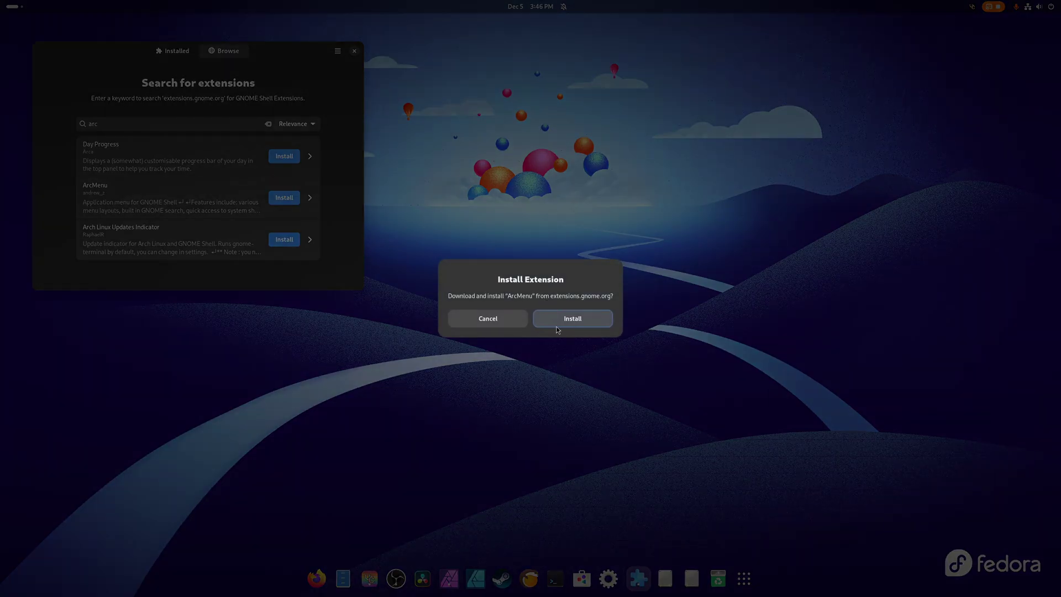
left_click(556, 326)
triple_click(119, 123)
type("top")
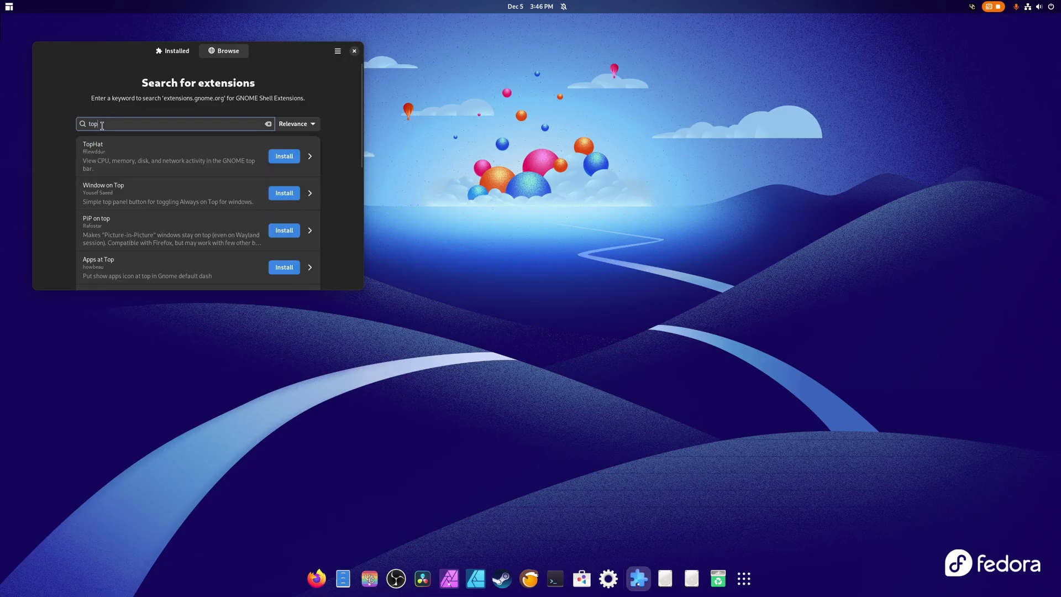
Step: Search 'hide' and install the Hide Top Bar extension
key("BackSpace")
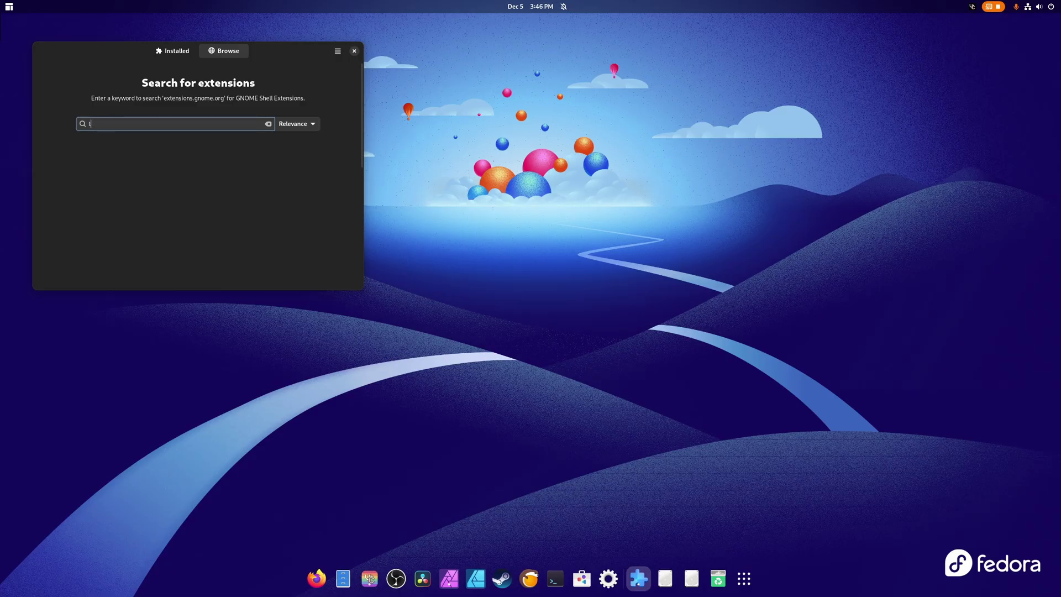
key("BackSpace")
type("hide")
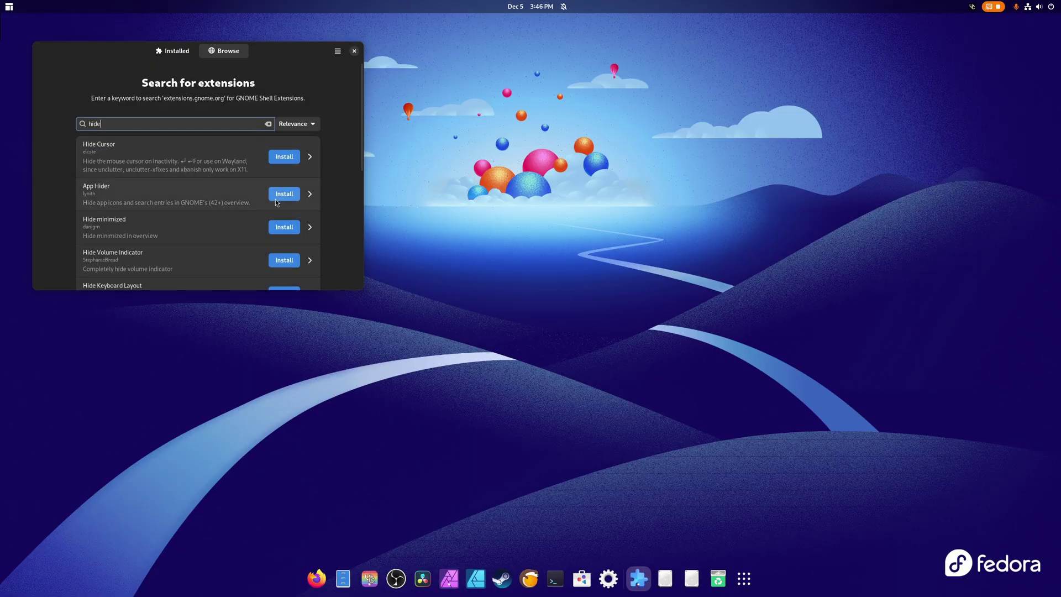
scroll(254, 265, "down", 3)
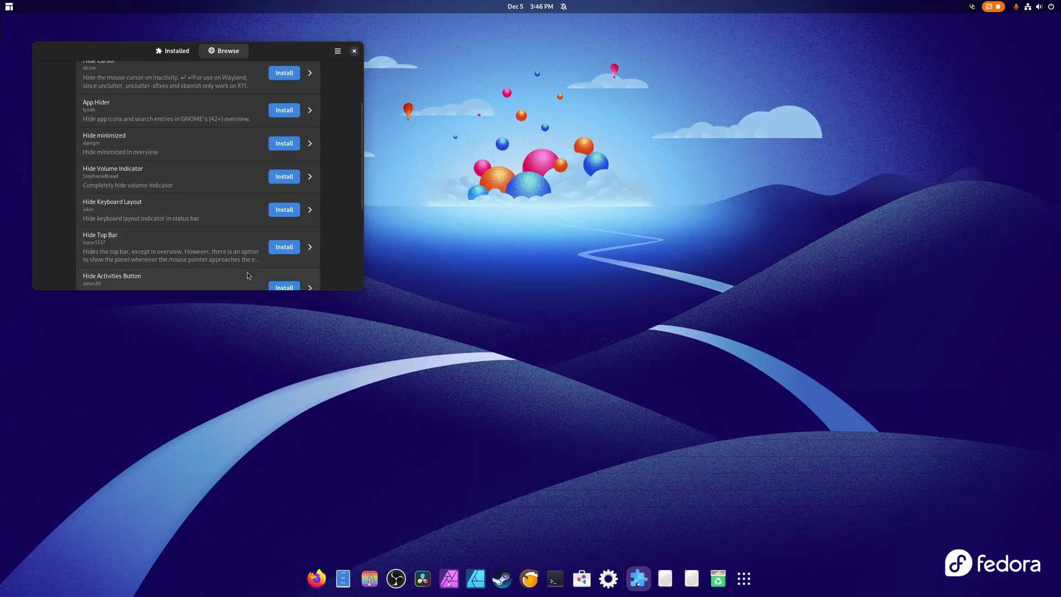
left_click(284, 247)
left_click(565, 320)
scroll(219, 176, "up", 3)
scroll(154, 91, "up", 3)
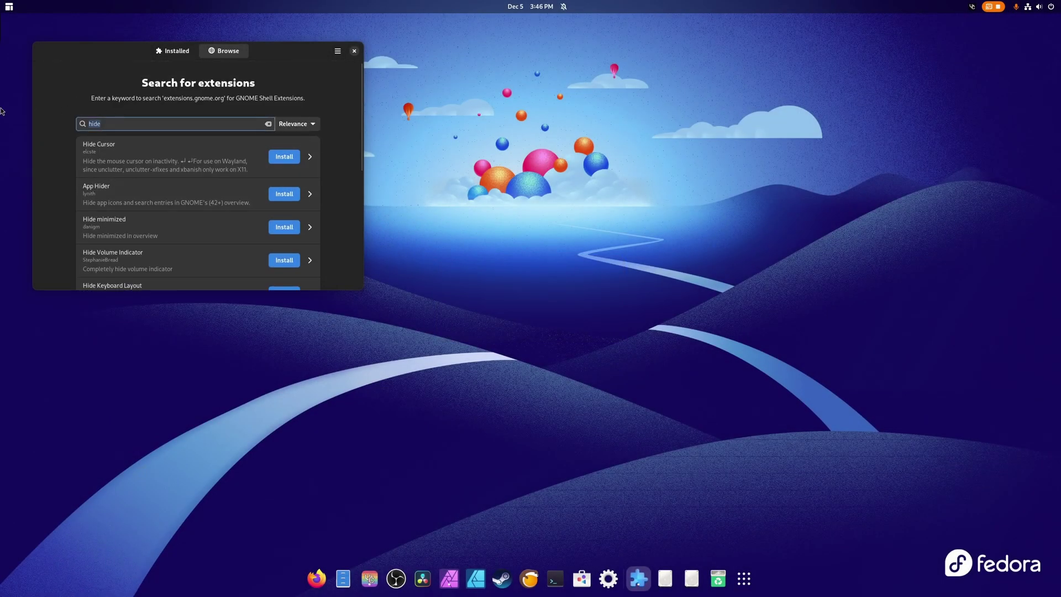
Step: Search 'open' and install OpenWeather Refined
key("BackSpace")
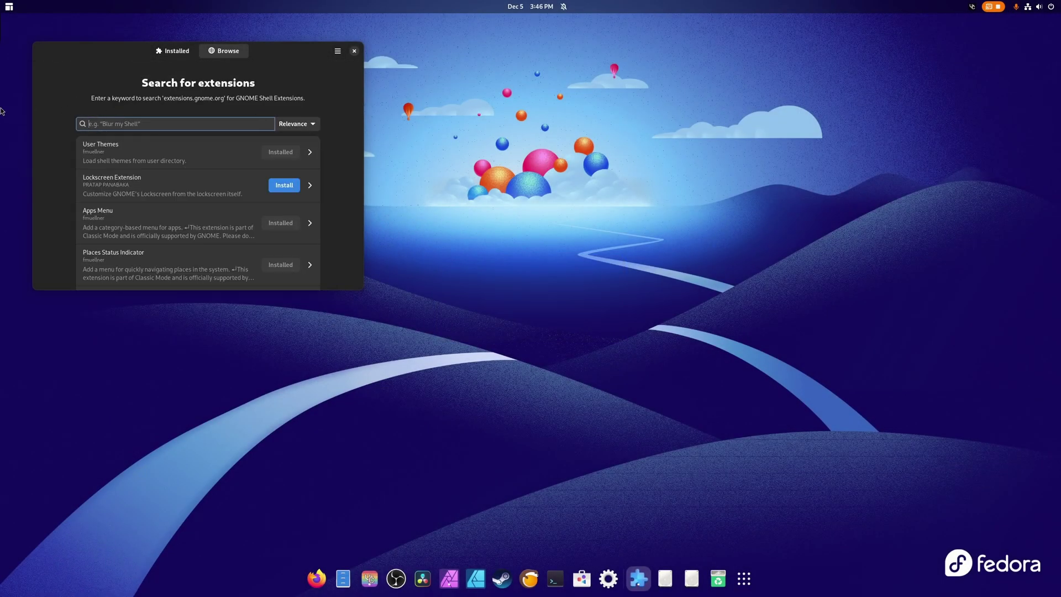
type("open")
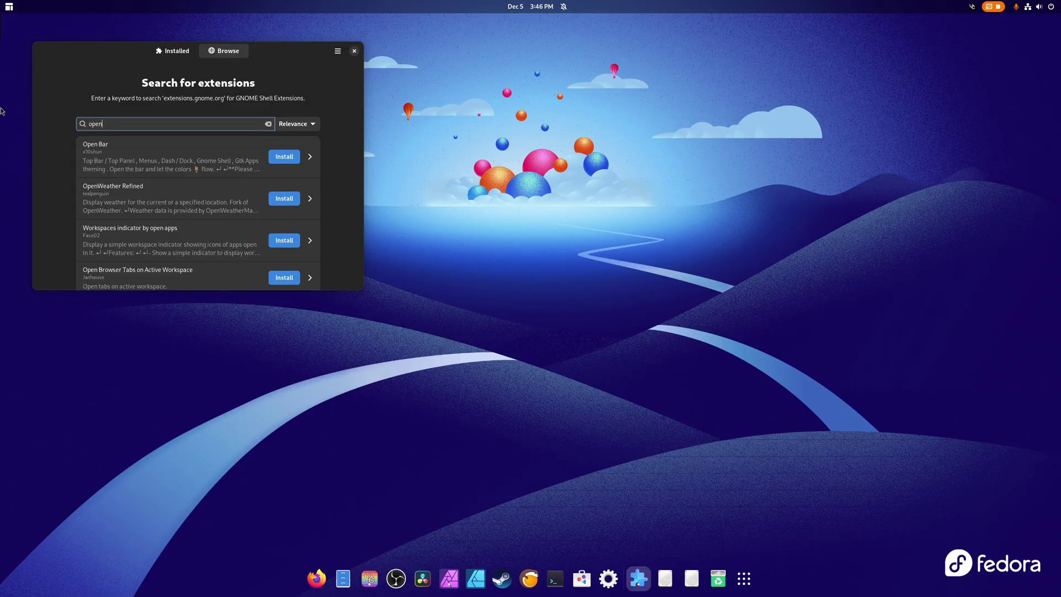
left_click(284, 198)
left_click(588, 324)
scroll(223, 244, "down", 5)
scroll(223, 241, "up", 5)
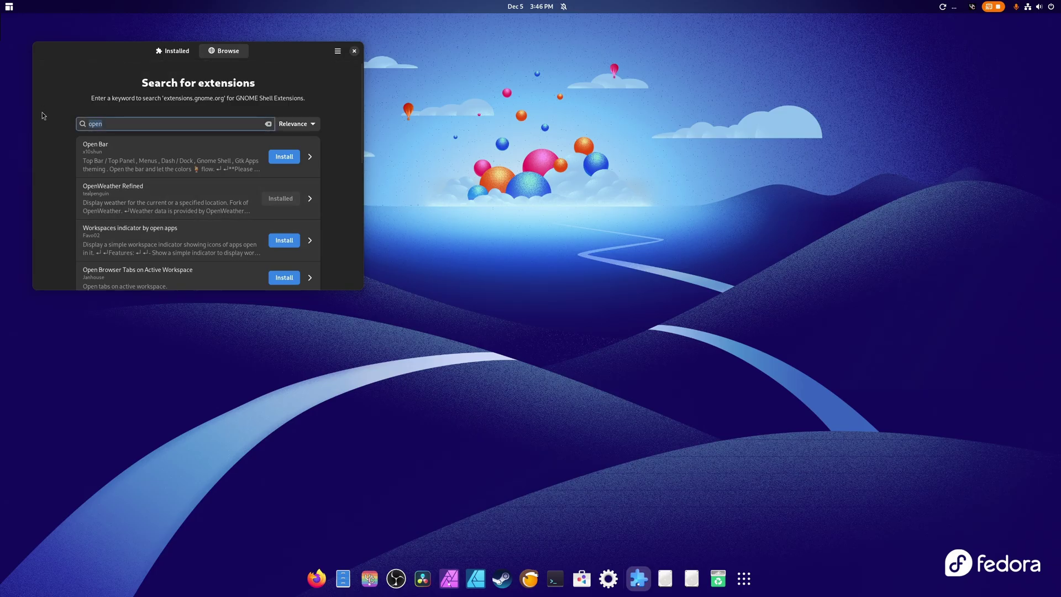
Step: Search 'media', browse the results, and close Extension Manager
key("BackSpace")
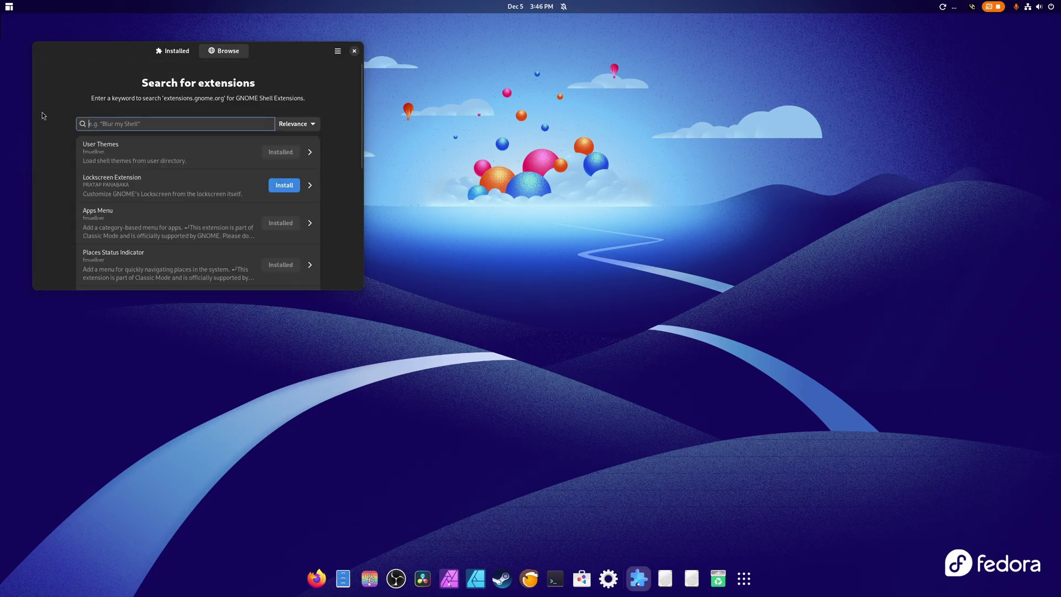
type("media")
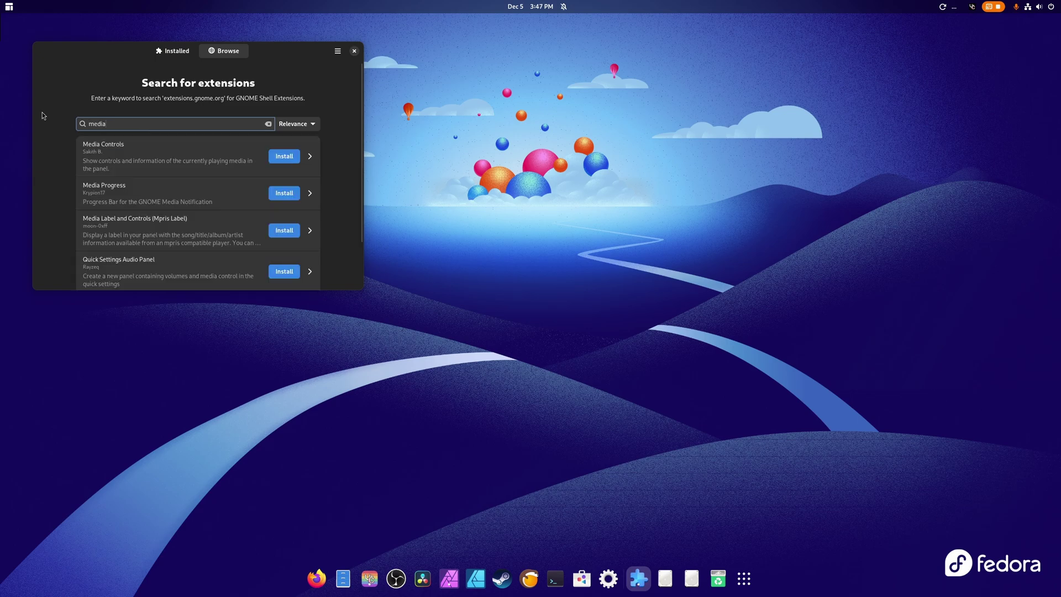
scroll(111, 237, "down", 2)
scroll(152, 263, "up", 2)
left_click(354, 51)
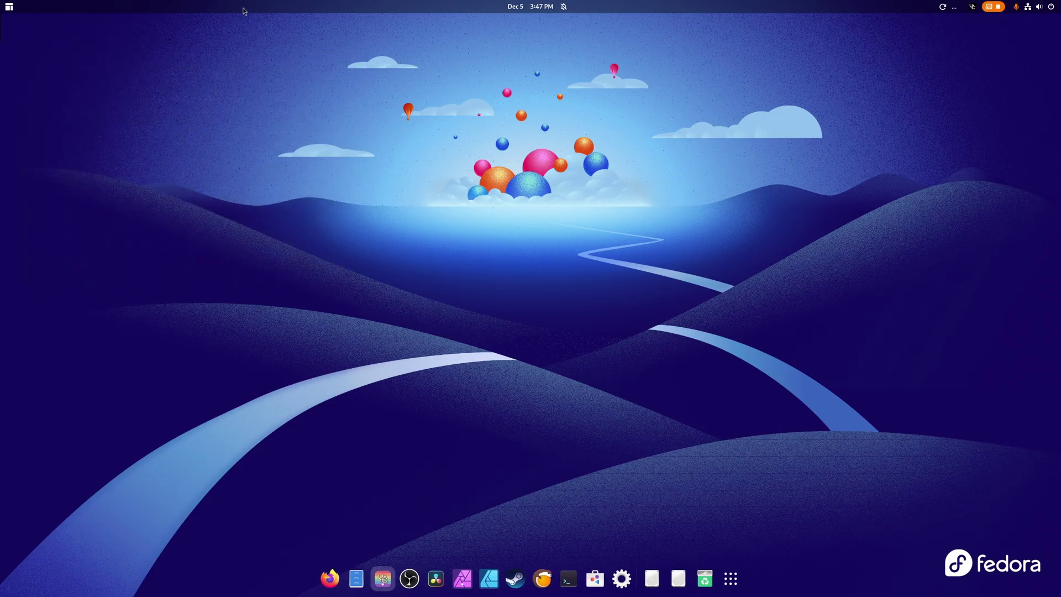
Step: Set ArcMenu's menu button icon to the Fedora logo from the Distros icons, then close settings
right_click(9, 6)
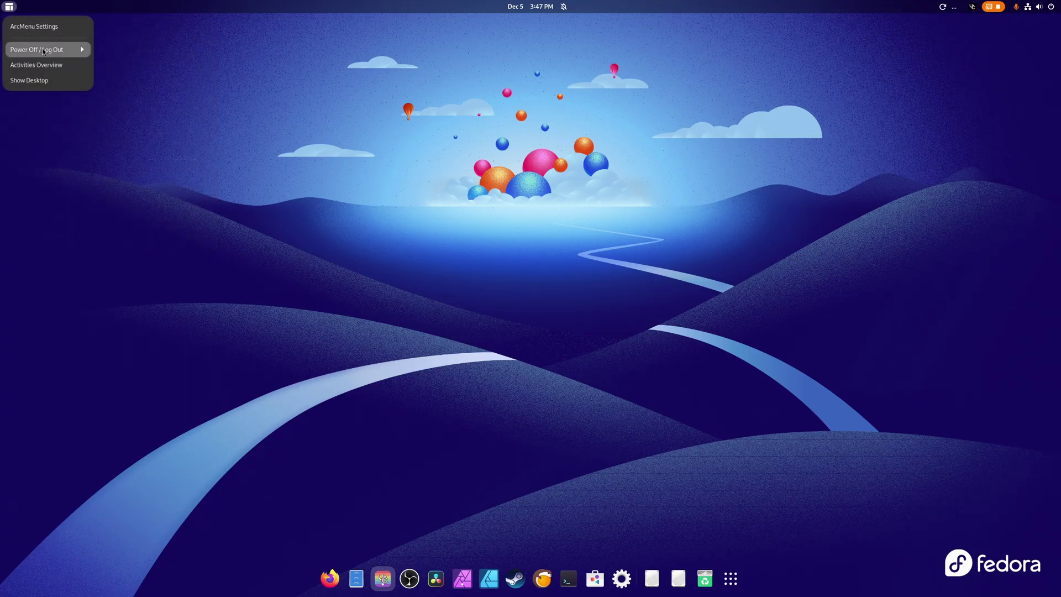
left_click(33, 27)
left_click(563, 142)
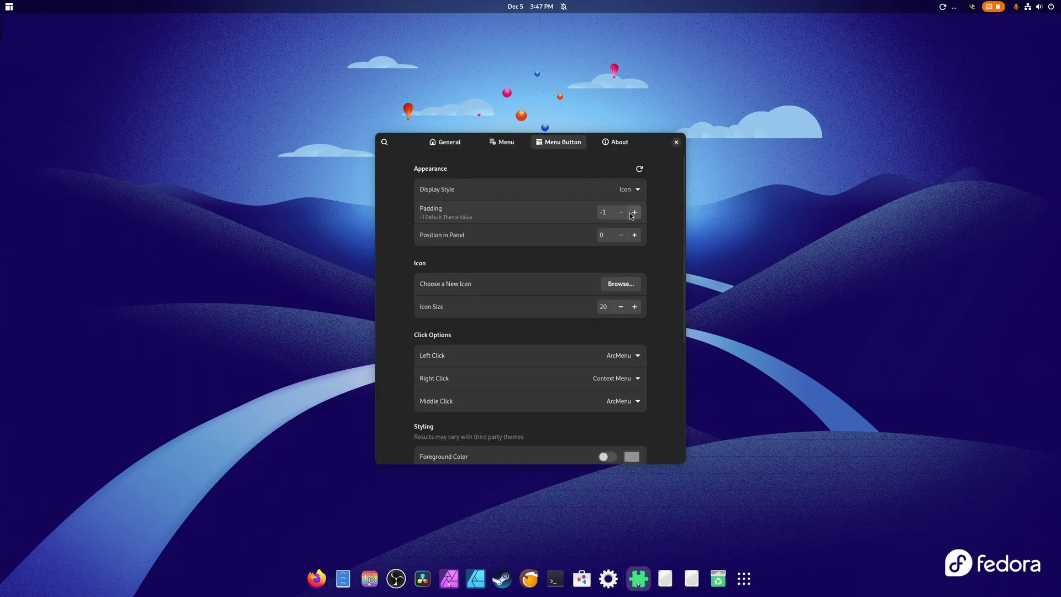
left_click(621, 283)
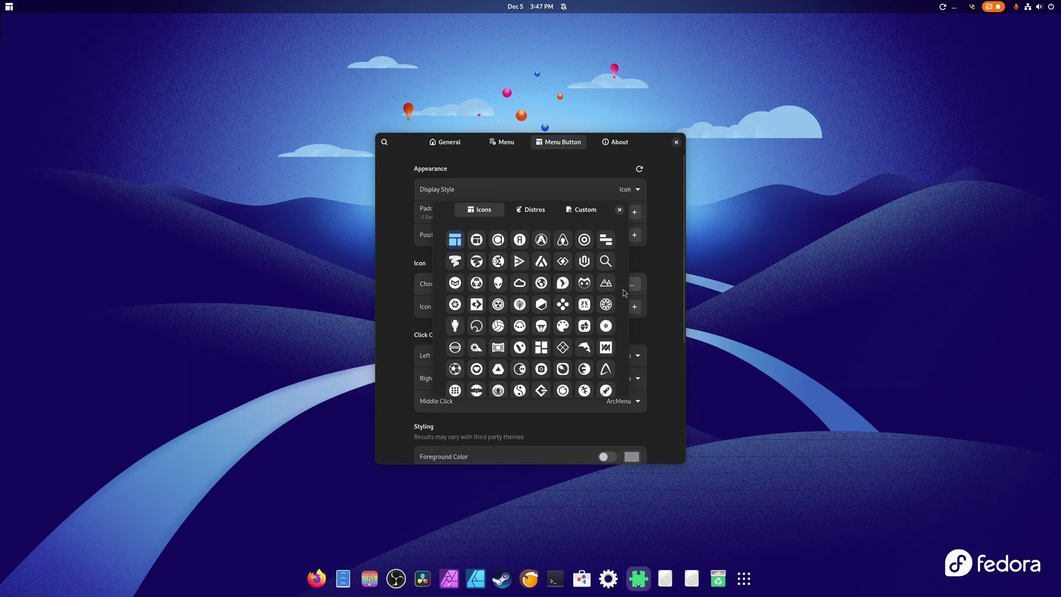
left_click(535, 208)
left_click(531, 258)
left_click(619, 211)
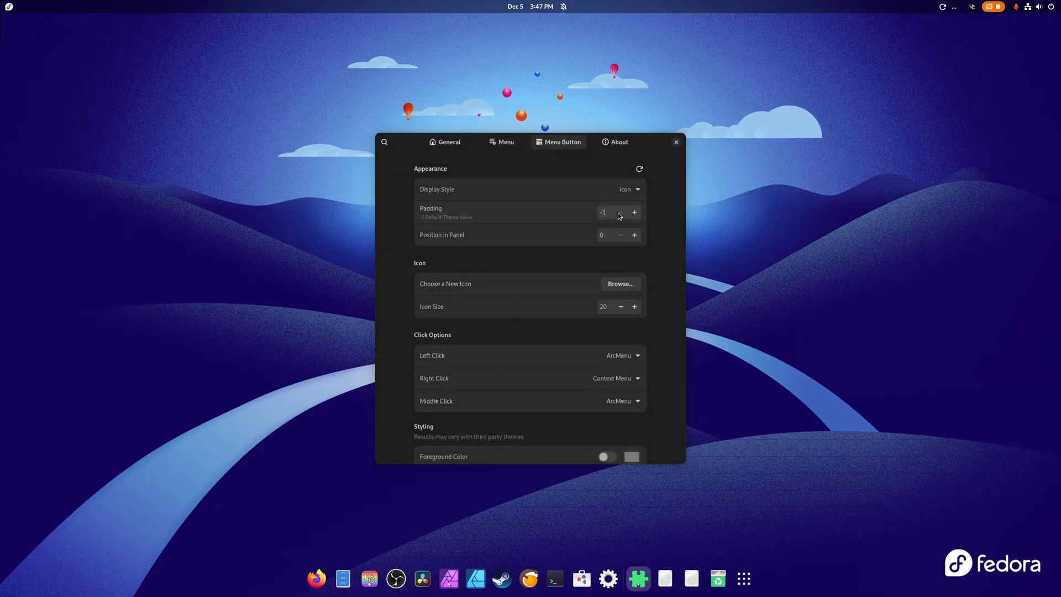
left_click(675, 142)
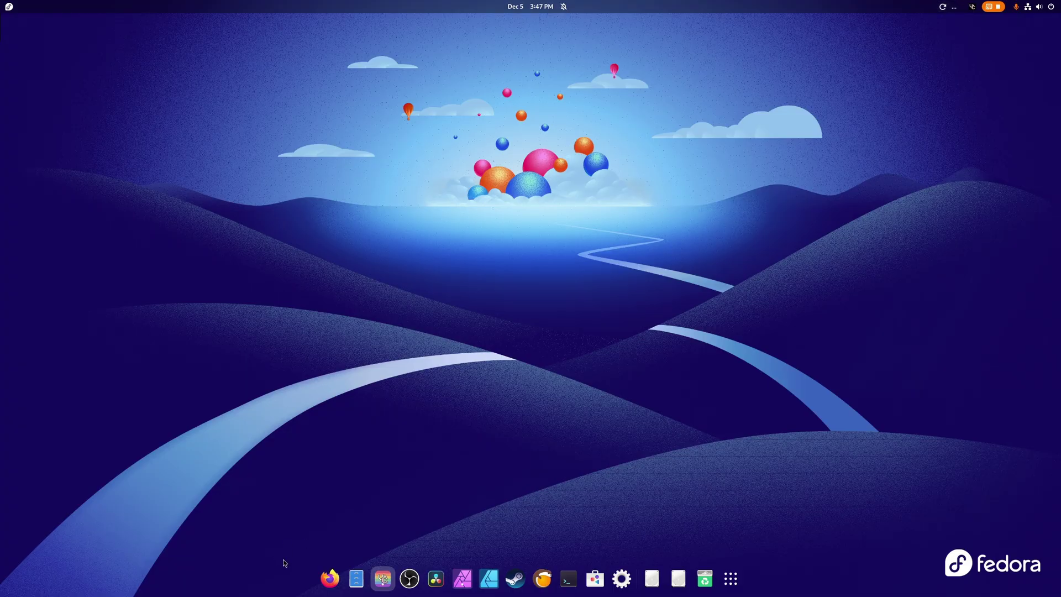
Step: Install Extension List by searching 'exten' in Extension Manager's Browse tab
left_click(731, 578)
scroll(703, 382, "down", 2)
left_click(287, 345)
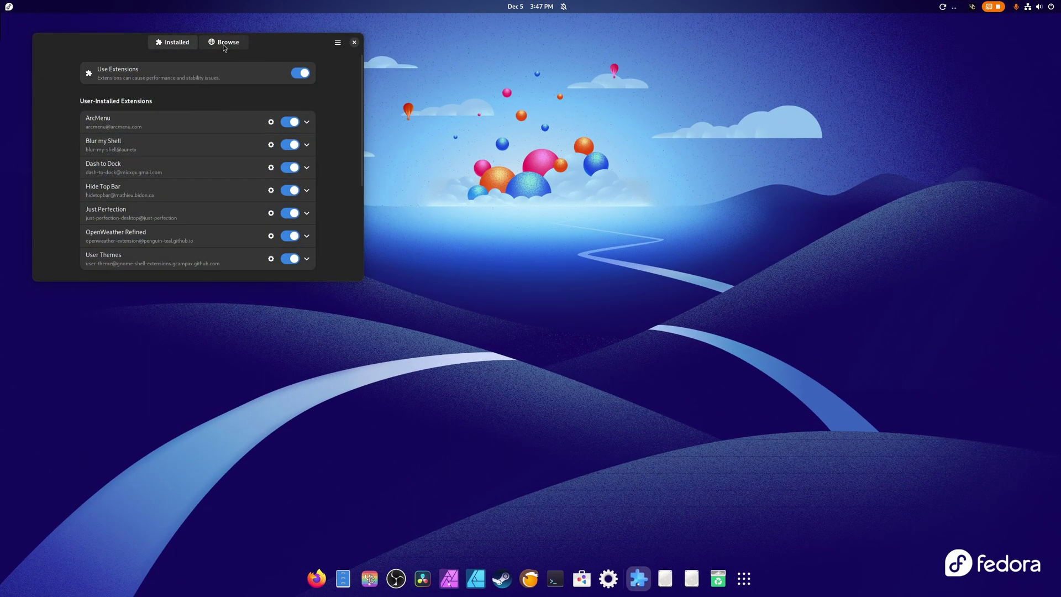
left_click(221, 42)
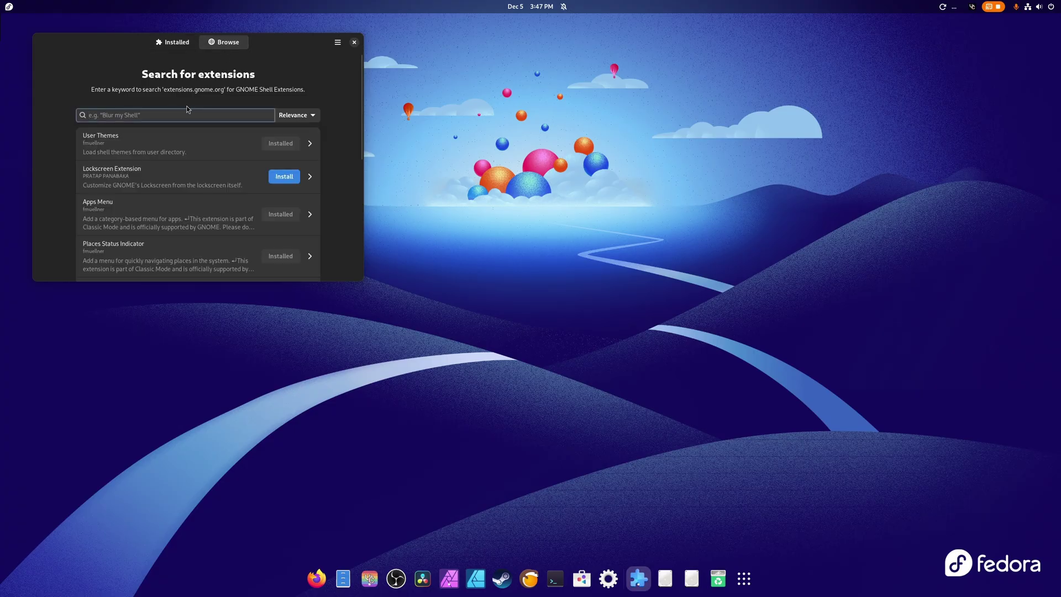
type("exten")
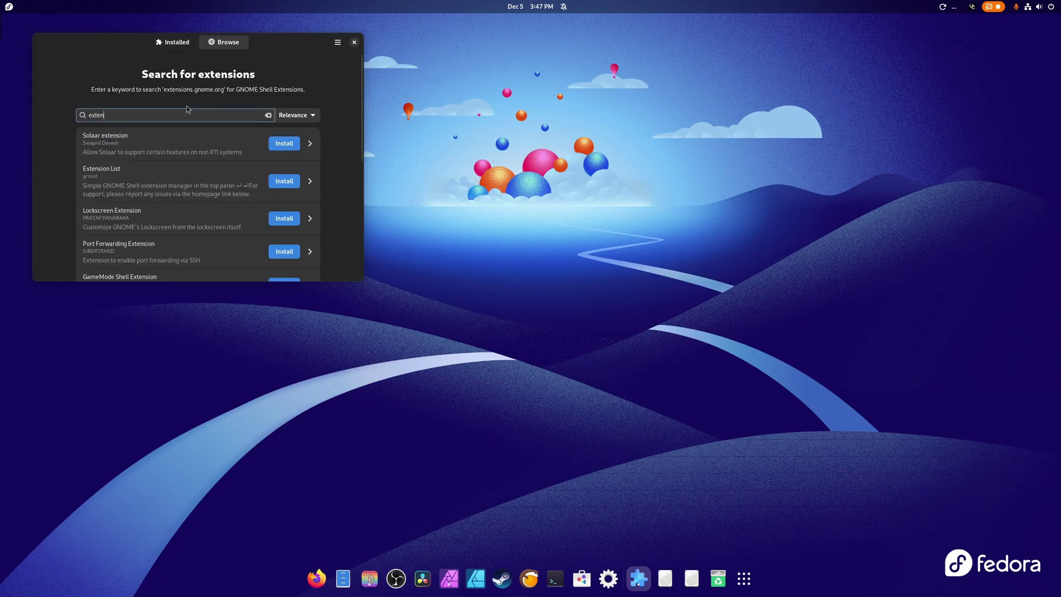
left_click(284, 181)
left_click(581, 318)
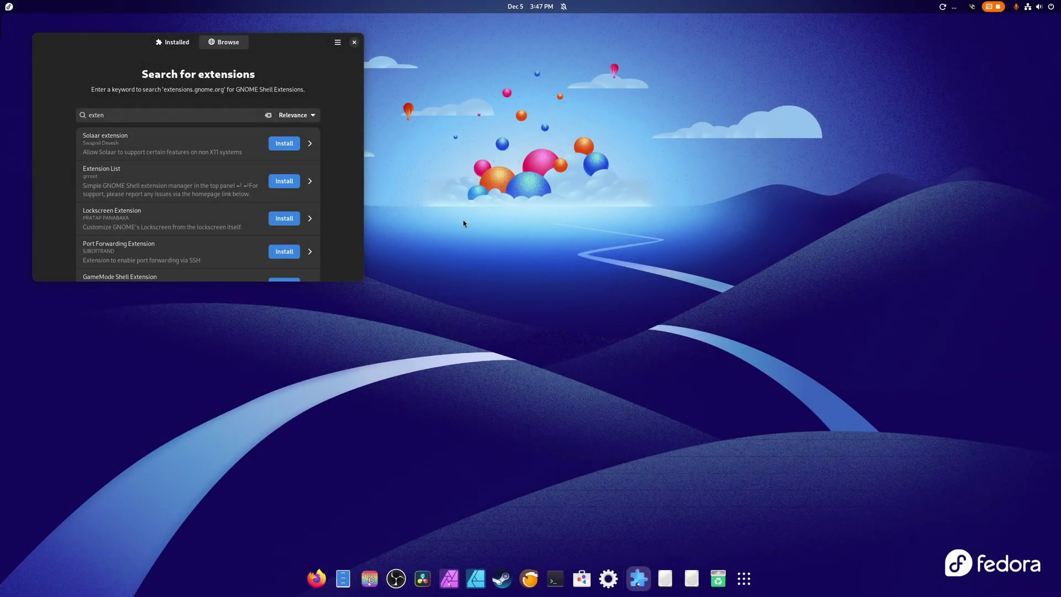
Step: Close Extension Manager and open the new Extension List panel menu
scroll(352, 72, "down", 3)
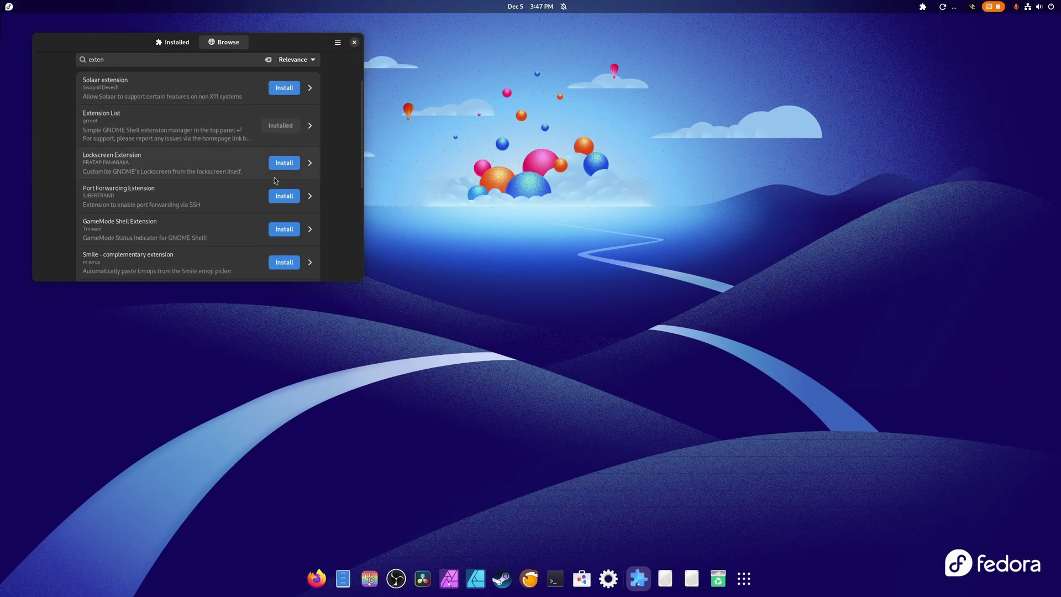
left_click(354, 42)
left_click(922, 6)
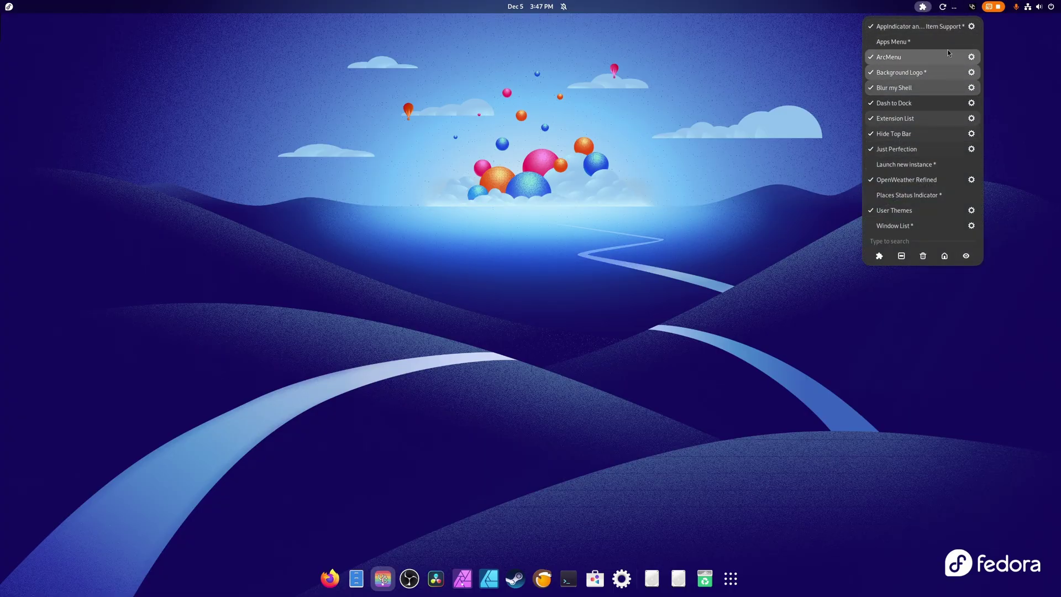
Step: Make Dash to Dock icons slightly smaller, shrink the dash, and use dot window indicators
left_click(971, 104)
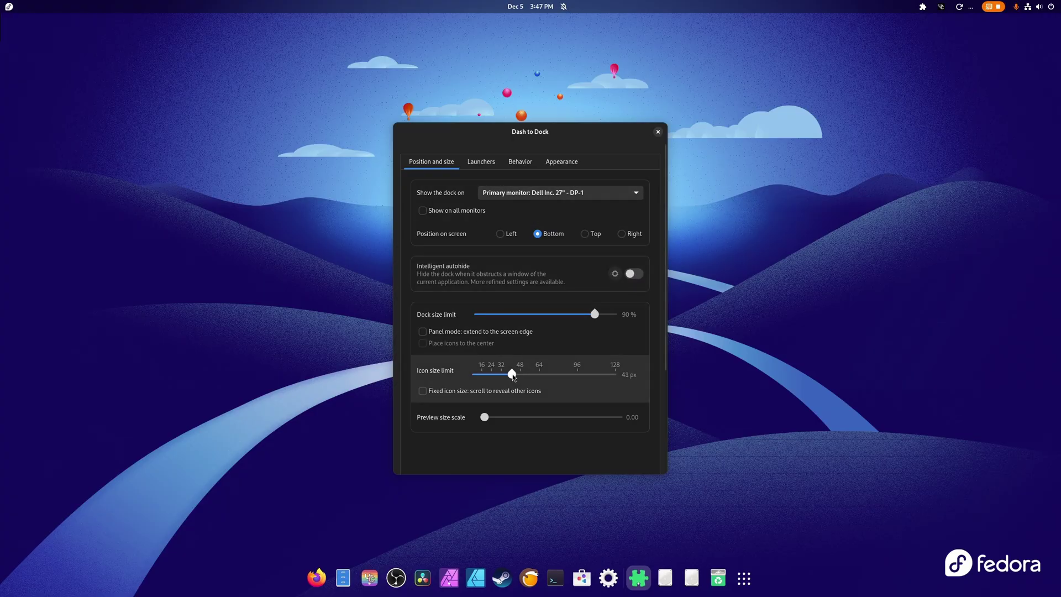
left_click_drag(517, 378, 510, 375)
left_click(558, 163)
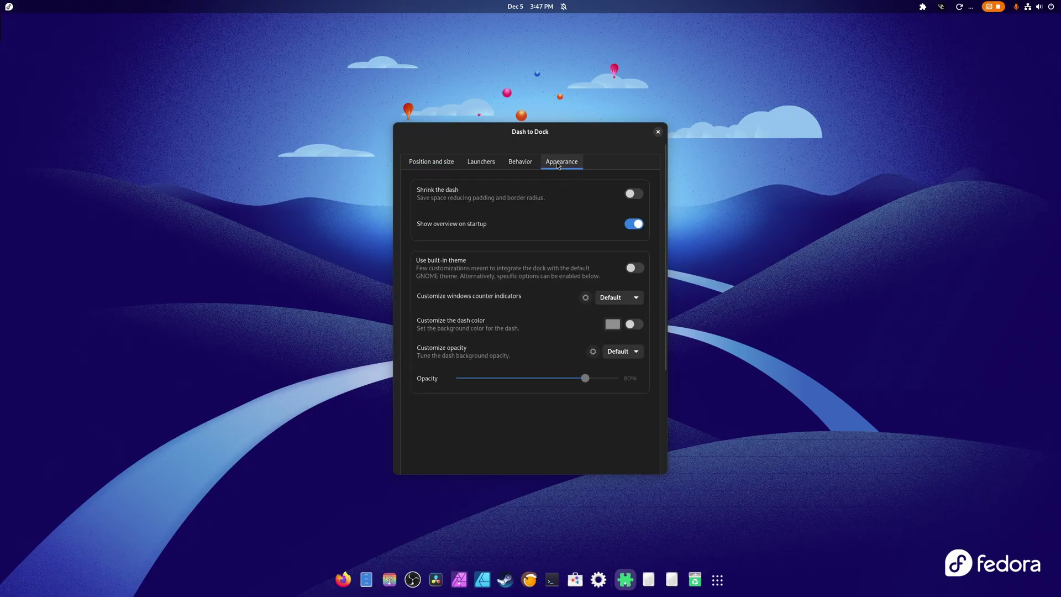
left_click(636, 194)
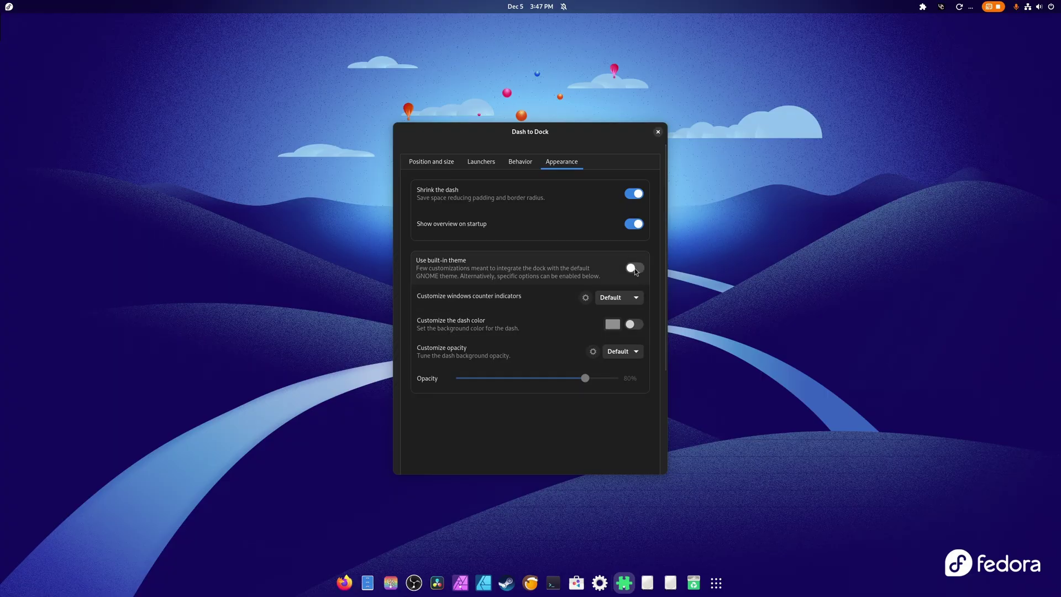
left_click(632, 296)
left_click(626, 329)
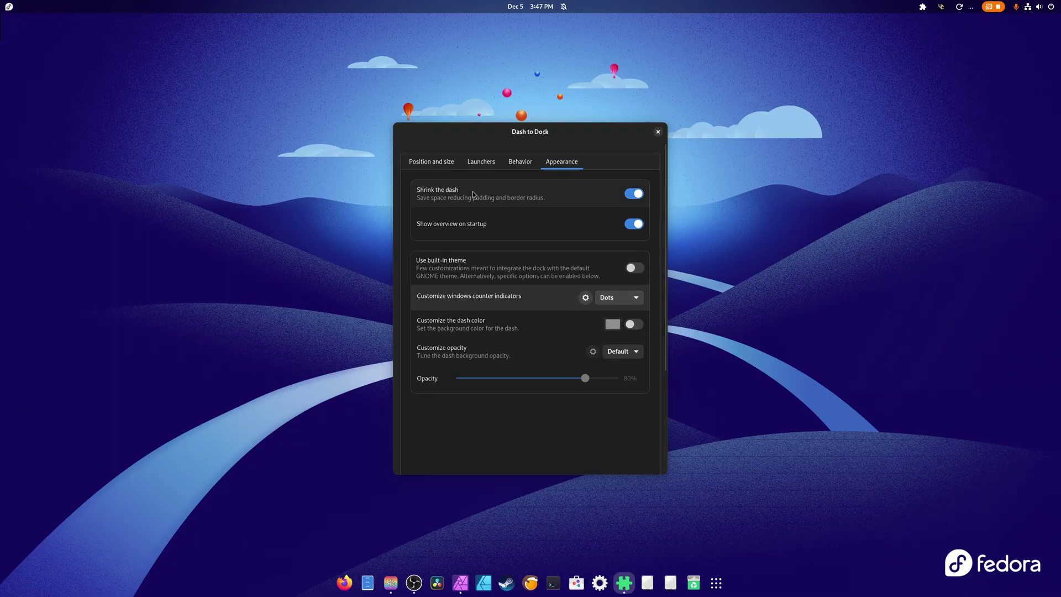
Step: Put the app grid launcher at the dock's start and hide volumes and devices
left_click(480, 163)
left_click(452, 350)
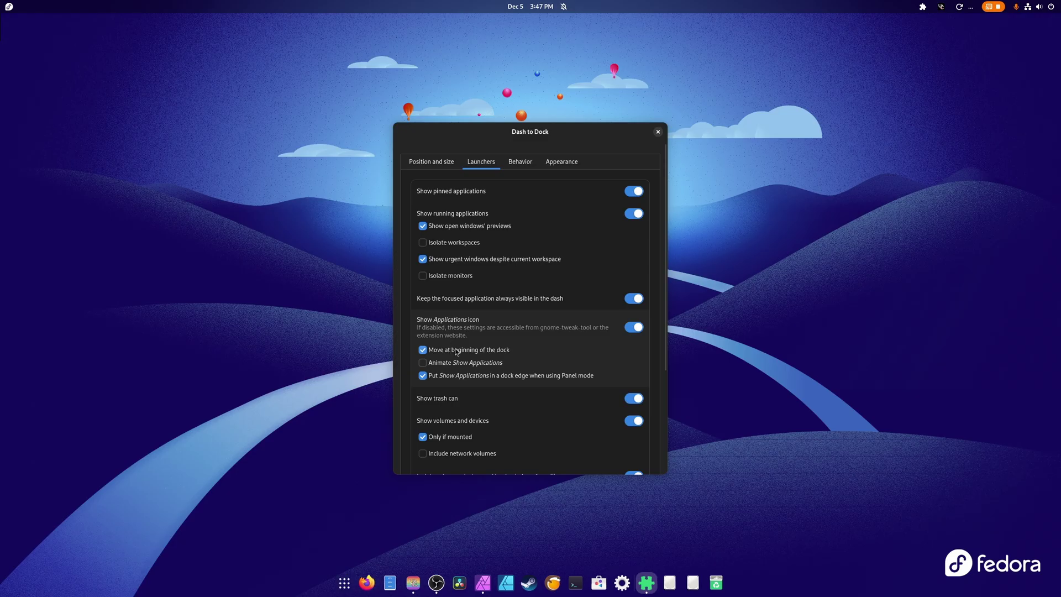
left_click(633, 421)
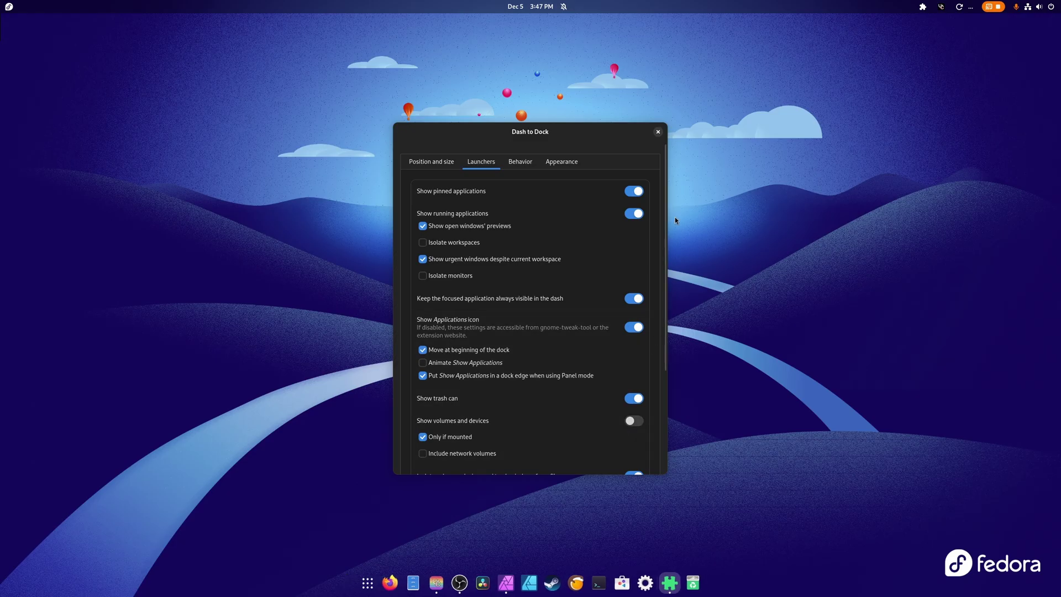
left_click(658, 132)
Step: Enable Blur my Shell application blur for all windows, opacity 255, intensity about 50
left_click(922, 6)
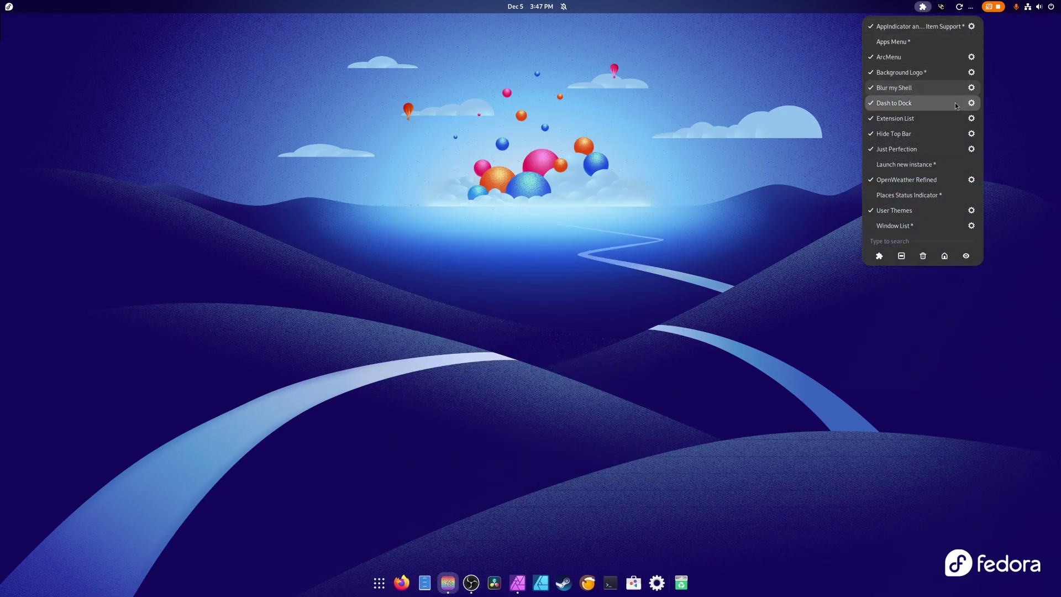
left_click(972, 88)
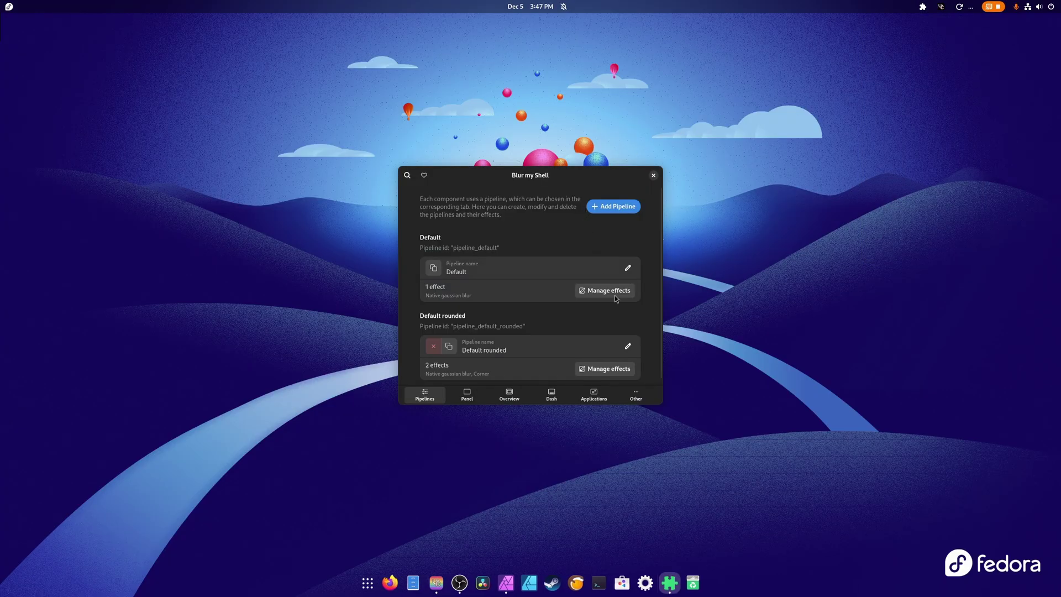
left_click(595, 394)
left_click(631, 212)
scroll(635, 213, "down", 2)
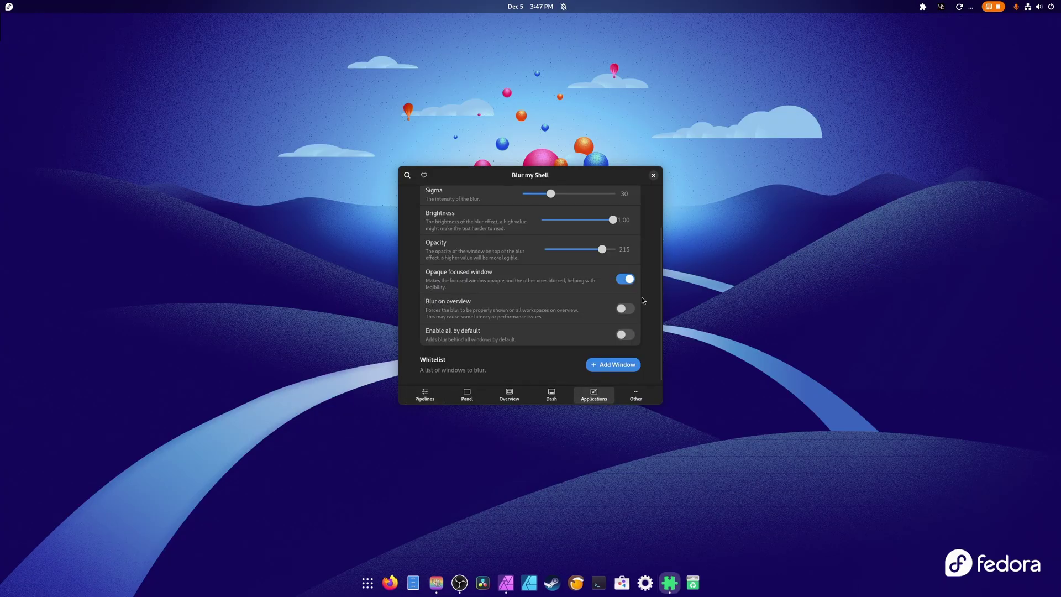
left_click(623, 335)
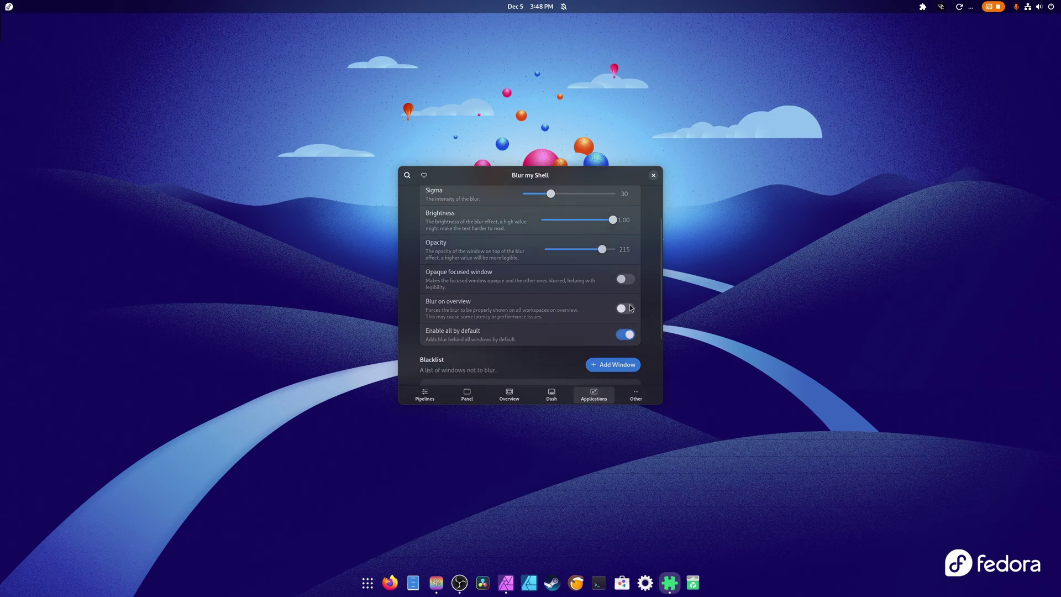
scroll(636, 270, "up", 1)
left_click_drag(563, 220, 681, 232)
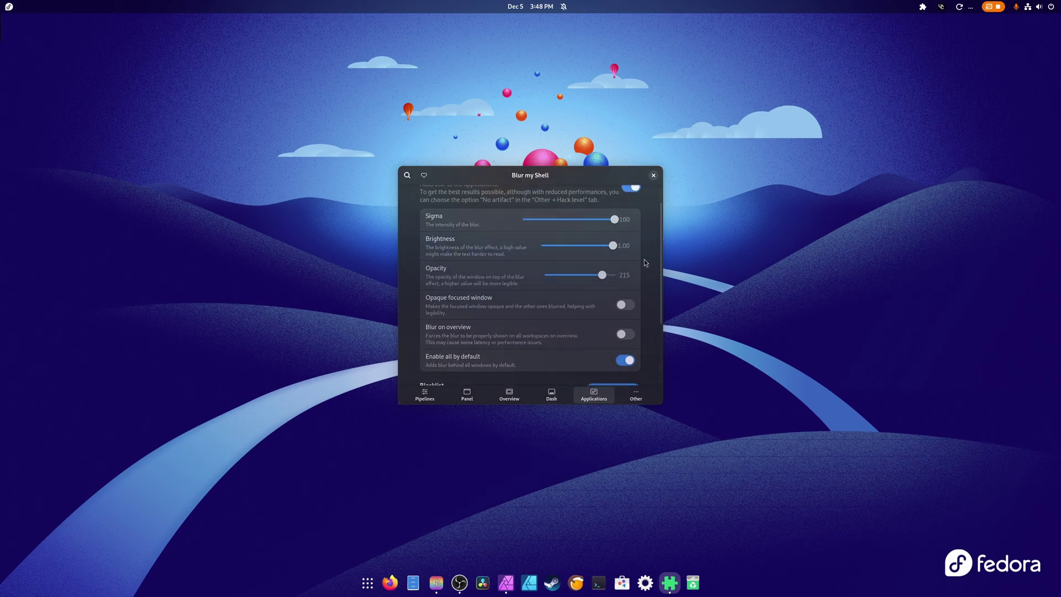
left_click_drag(602, 275, 621, 274)
left_click_drag(614, 219, 602, 220)
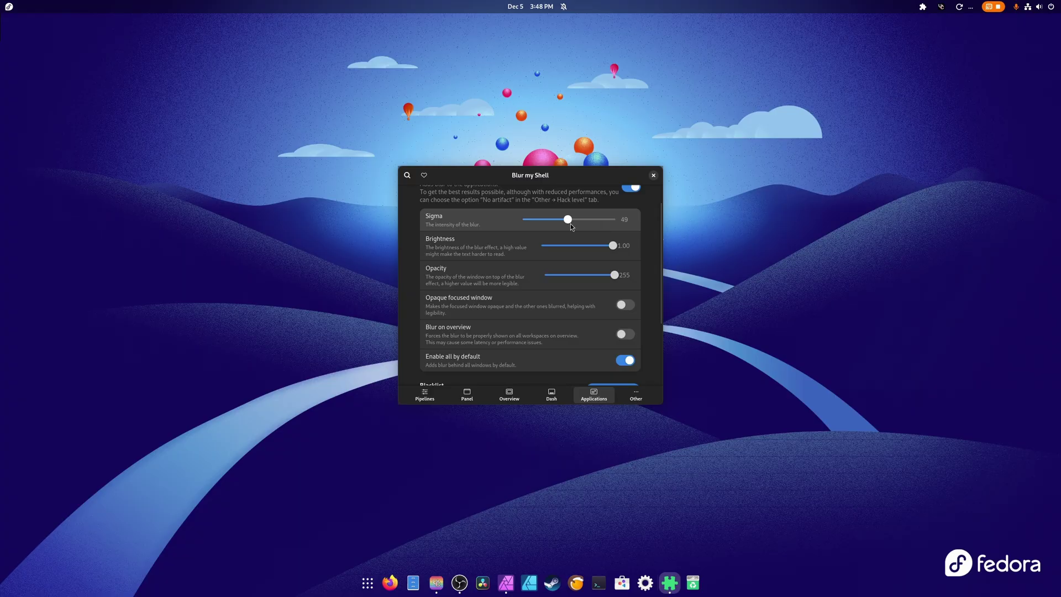
Step: Add the Firefox window to the Blur my Shell blacklist
scroll(633, 300, "down", 3)
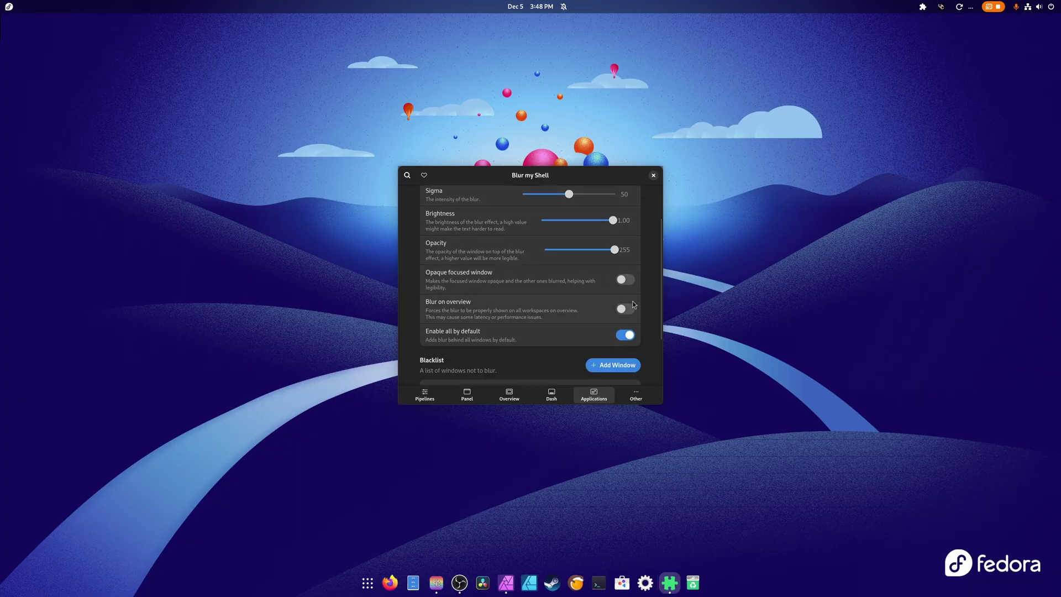
left_click(610, 289)
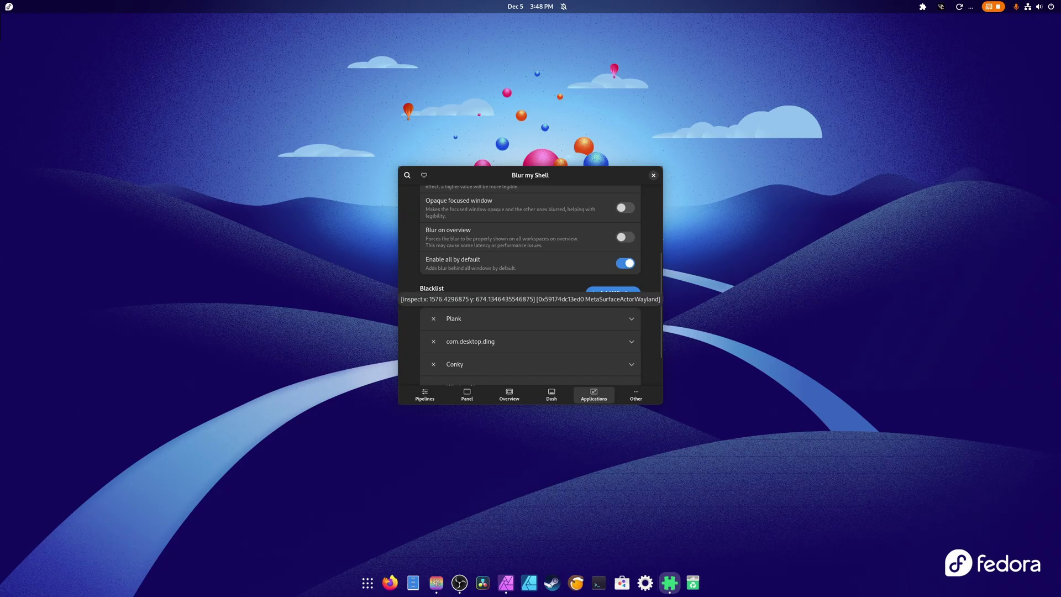
left_click(46, 264)
left_click(601, 297)
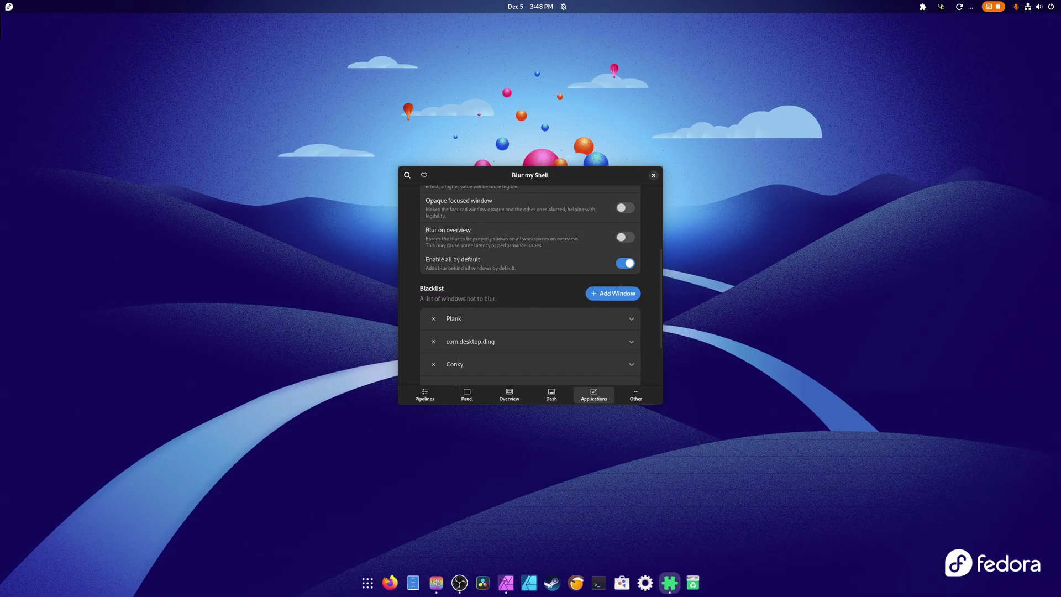
left_click(601, 301)
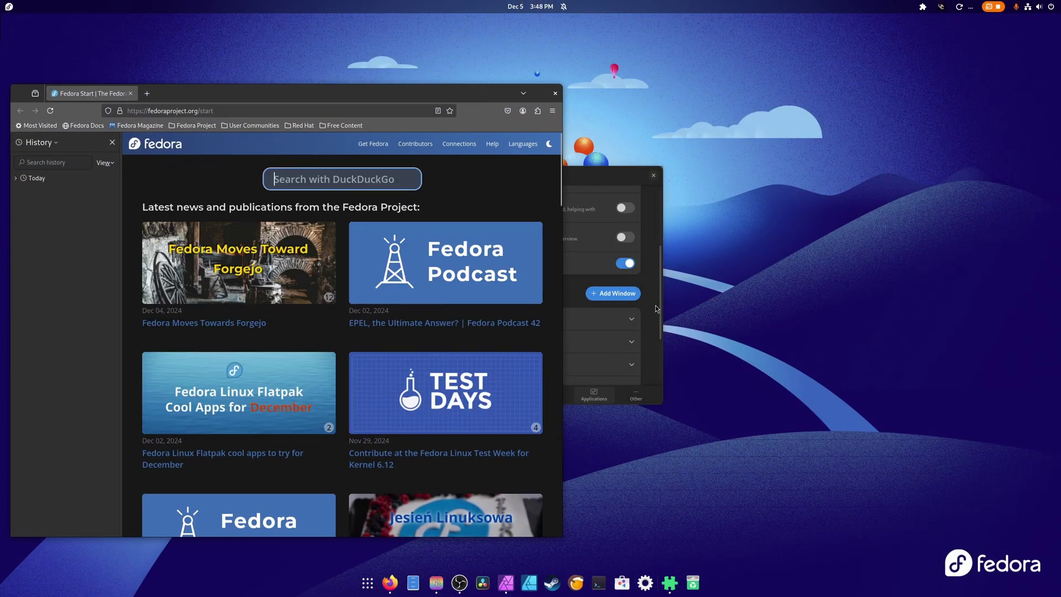
left_click(592, 358)
left_click(605, 298)
left_click(112, 252)
Step: Move the blur settings aside, close them, and bring up the app grid
left_click_drag(542, 188, 764, 117)
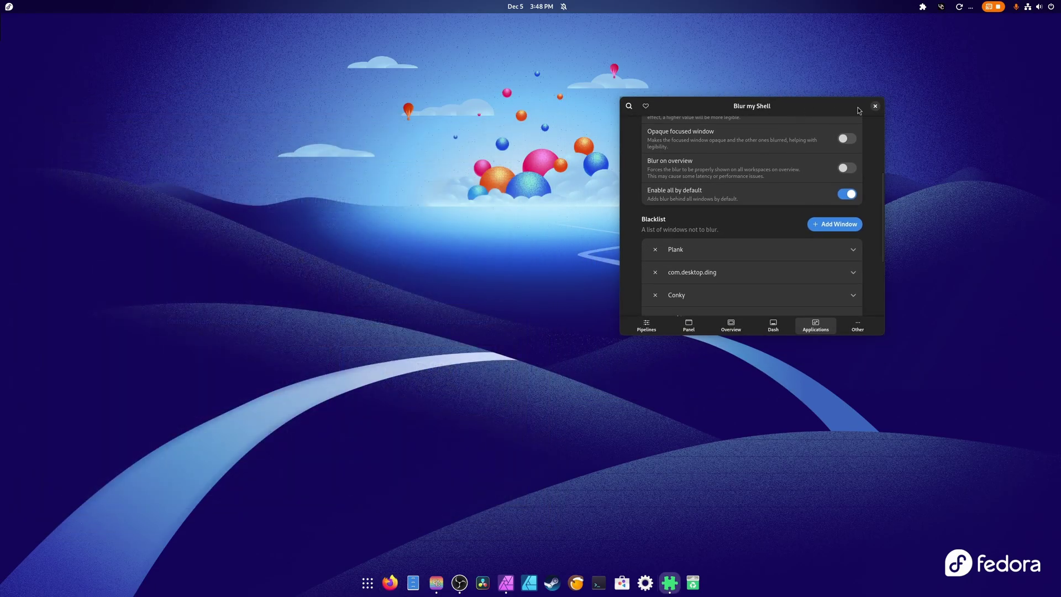
left_click(876, 106)
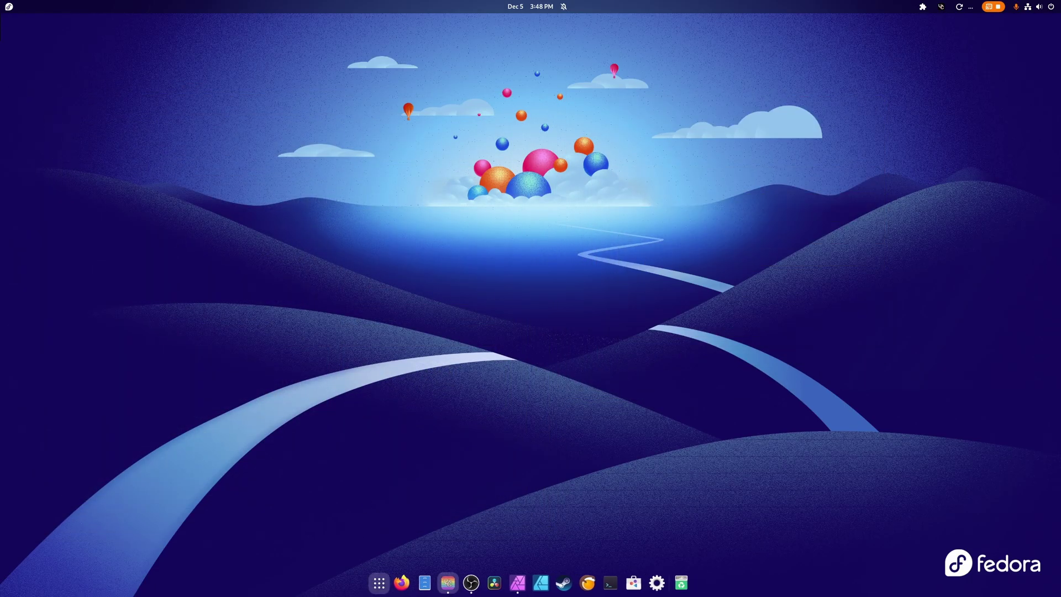
left_click(367, 583)
scroll(645, 425, "down", 1)
Step: Find Open Bar in Extension Manager's Browse search, install it, and quit with Ctrl+Q
left_click(267, 346)
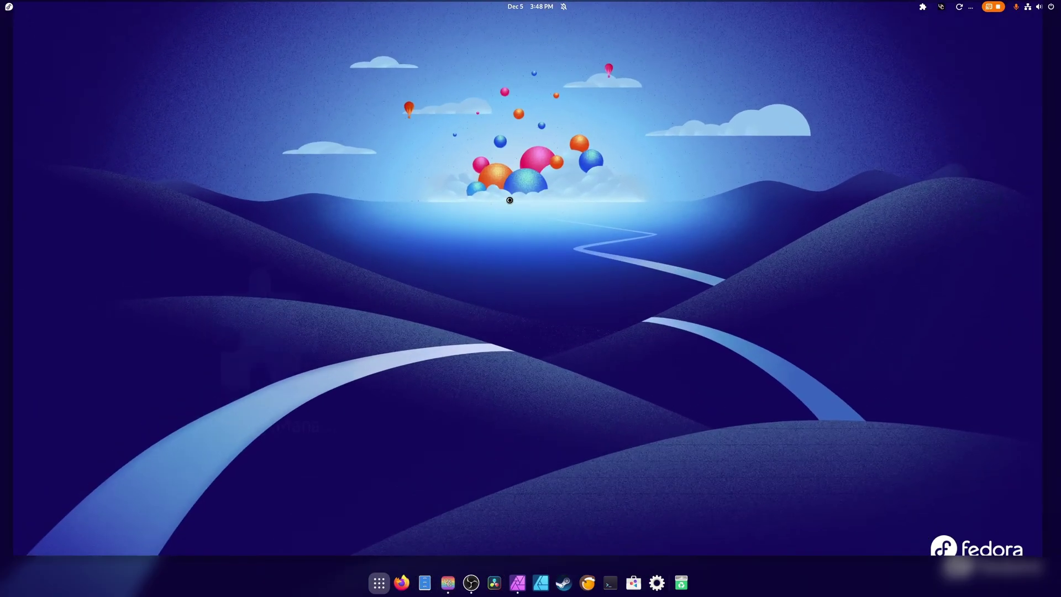
left_click(224, 33)
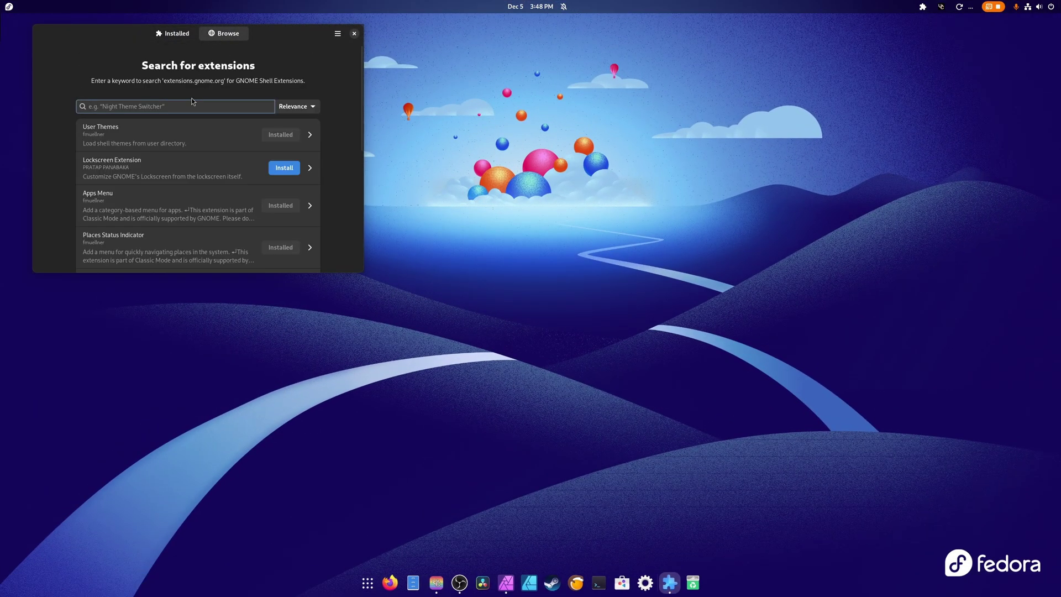
type("openvb")
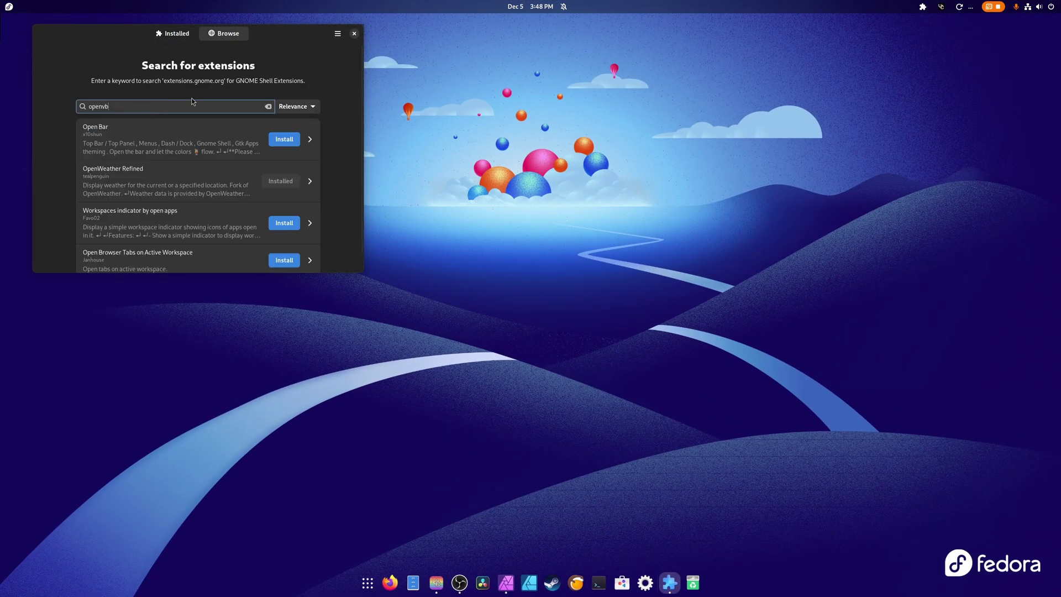
left_click(293, 140)
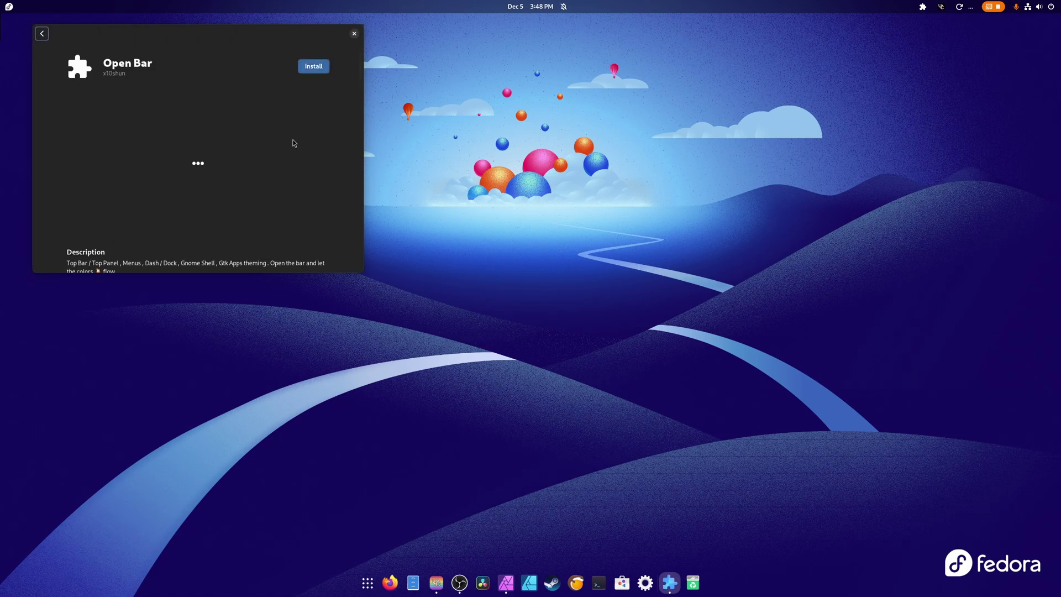
left_click(313, 65)
left_click(565, 318)
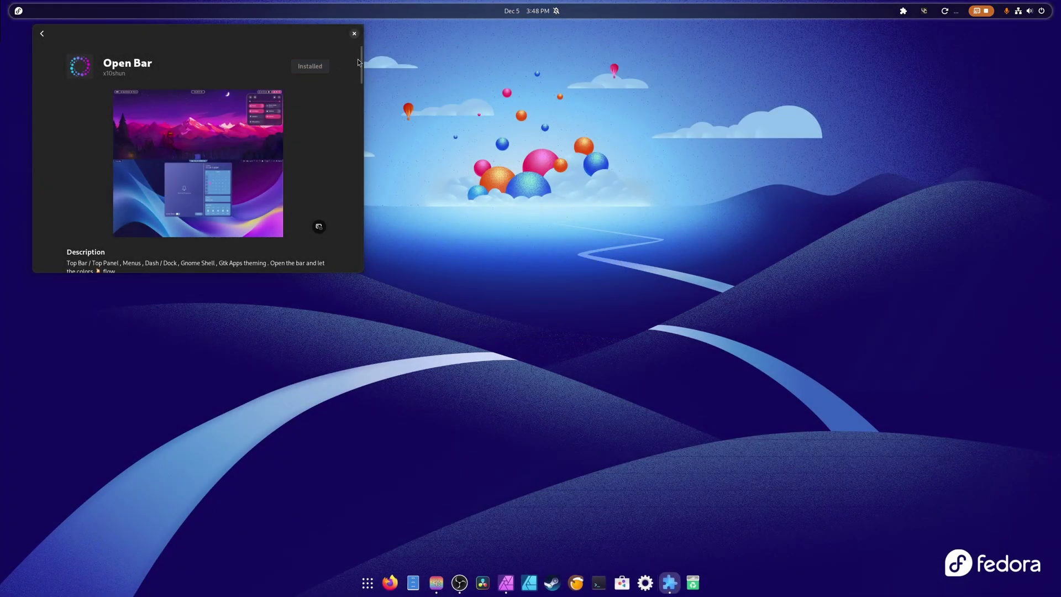
key("ctrl+q")
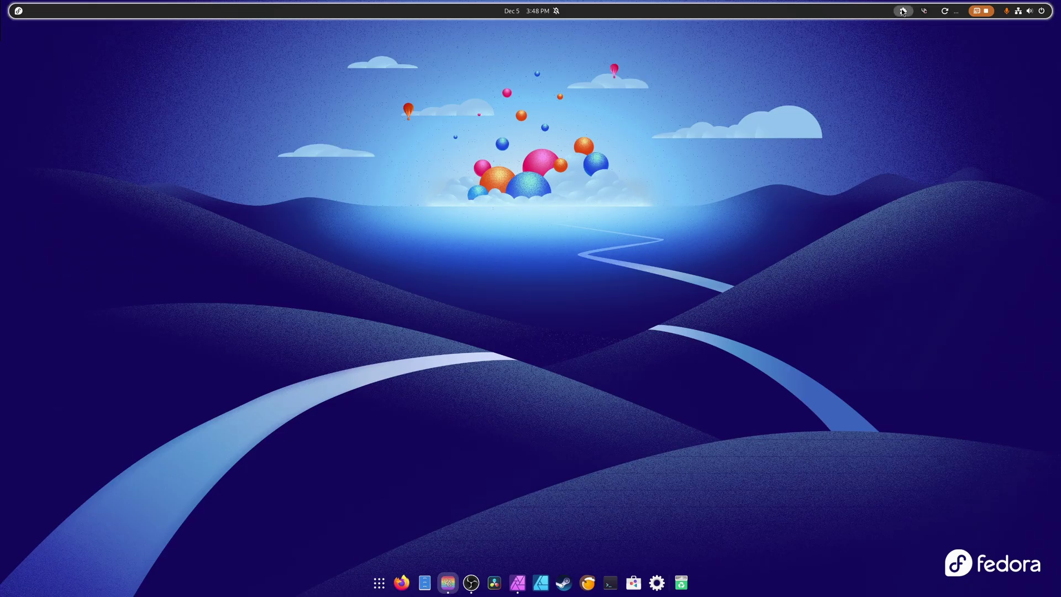
Step: Set Just Perfection's panel button padding to 3px on the Customize page
left_click(902, 11)
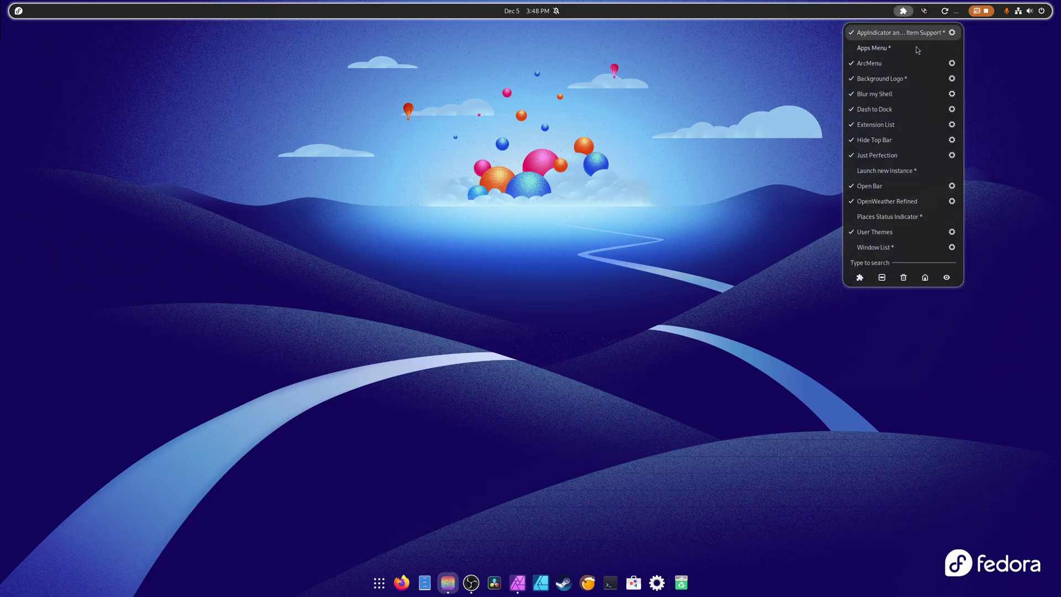
left_click(952, 156)
left_click(615, 427)
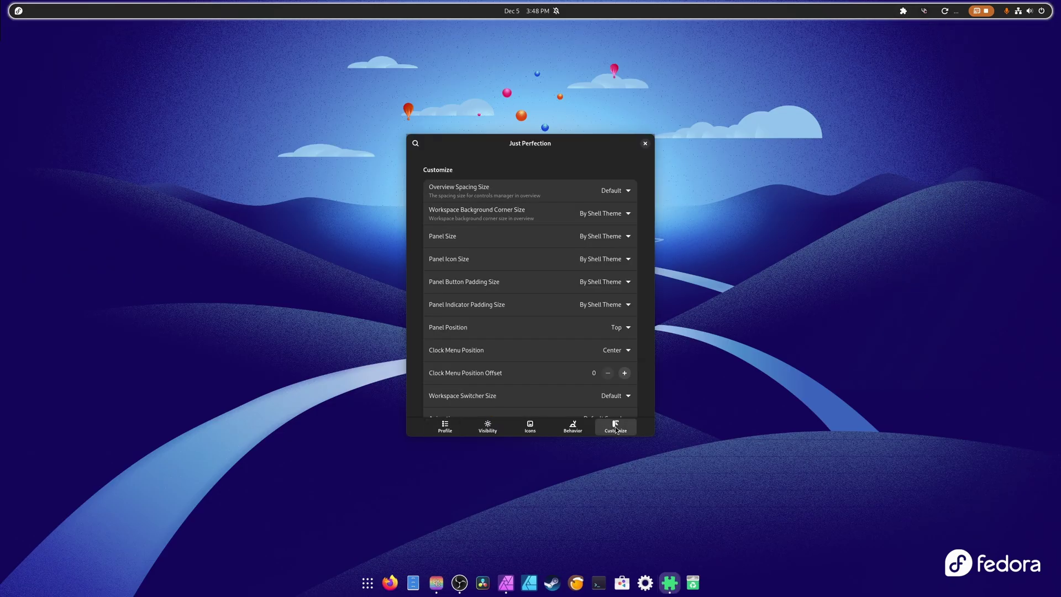
left_click(615, 266)
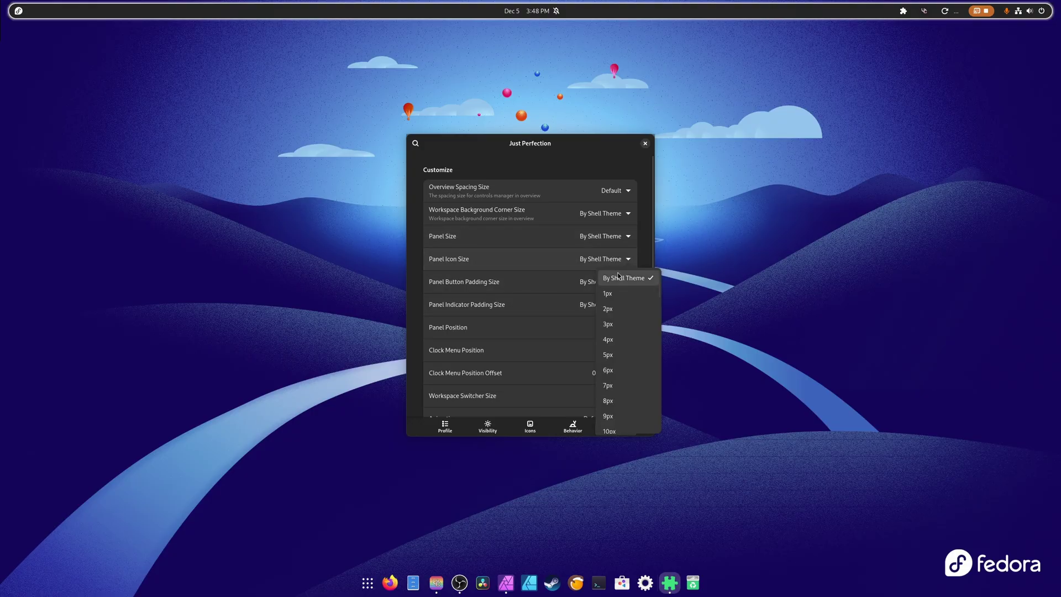
left_click(608, 265)
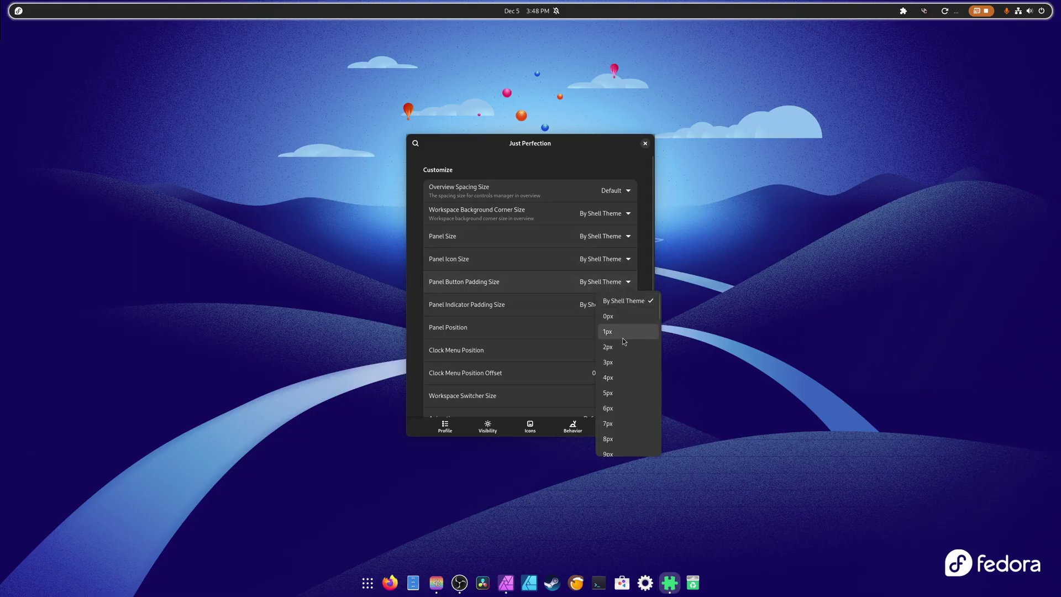
left_click(626, 362)
scroll(635, 337, "down", 1)
Step: Place the clock menu on the right with offset 9 and make dash icons 40px
left_click(633, 323)
left_click(618, 353)
left_click(625, 343)
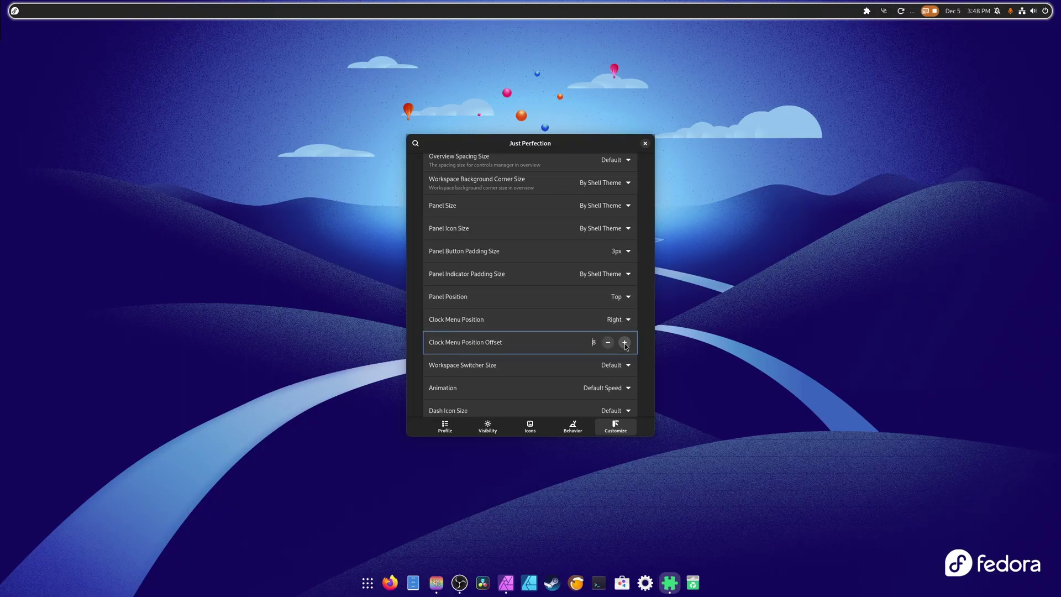
left_click(624, 342)
scroll(646, 335, "down", 2)
left_click(623, 347)
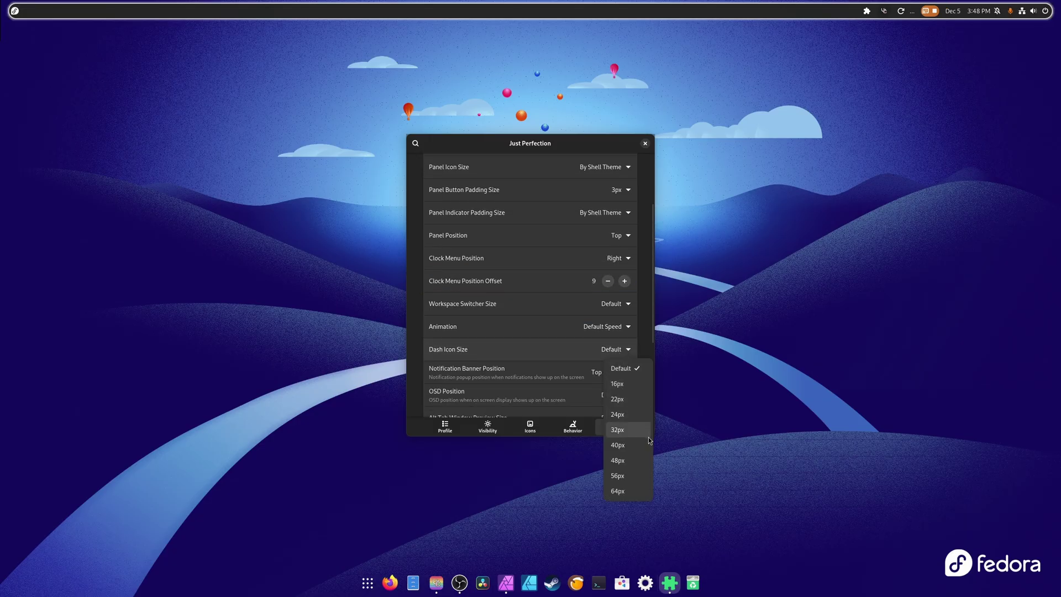
left_click(628, 444)
left_click(645, 144)
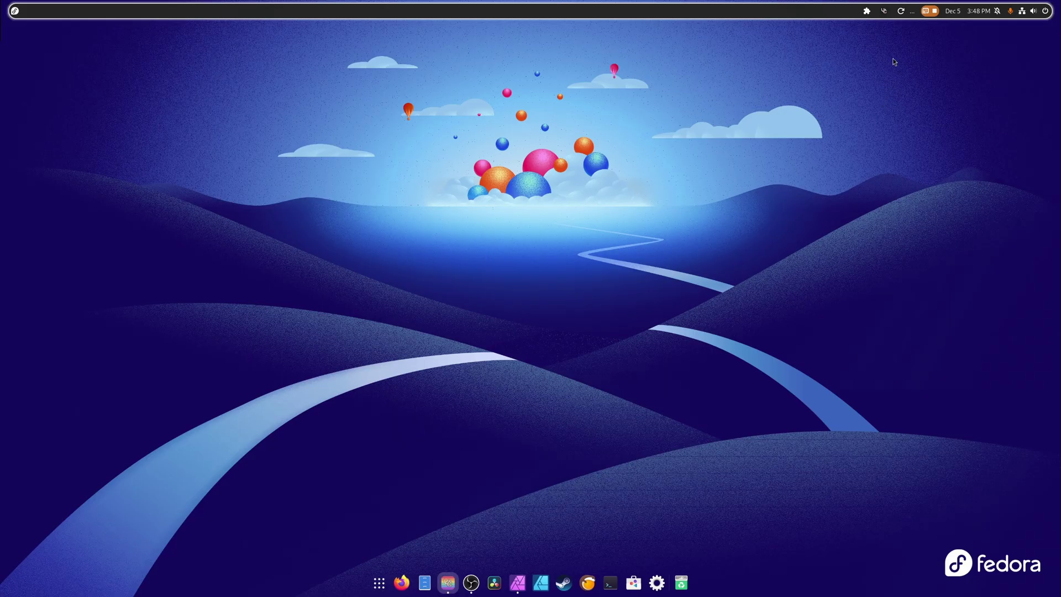
left_click(868, 12)
Step: Enable Blur my Shell from the Extension List menu
left_click(881, 91)
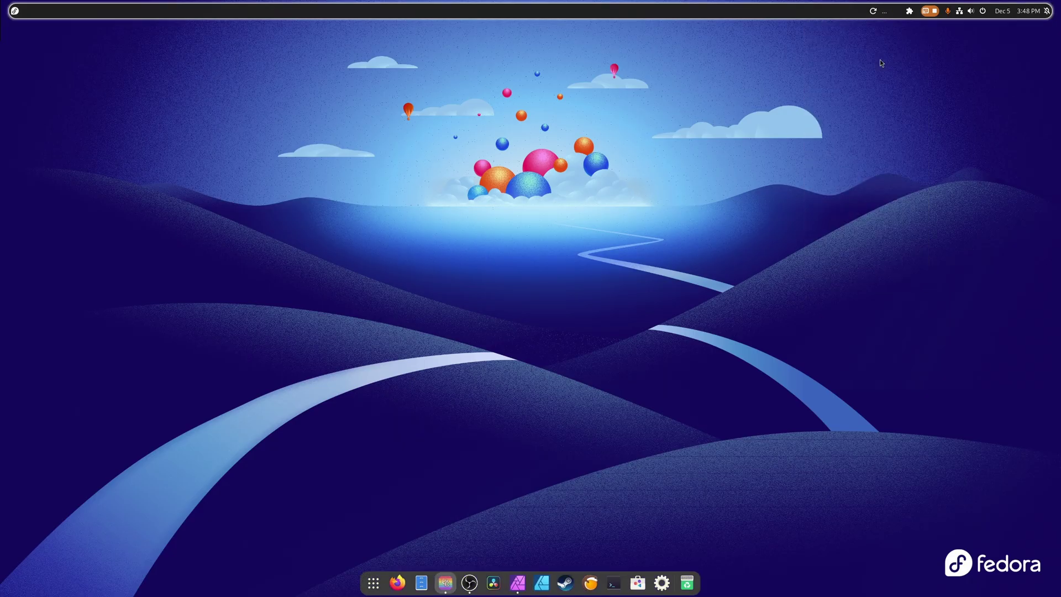
left_click(909, 11)
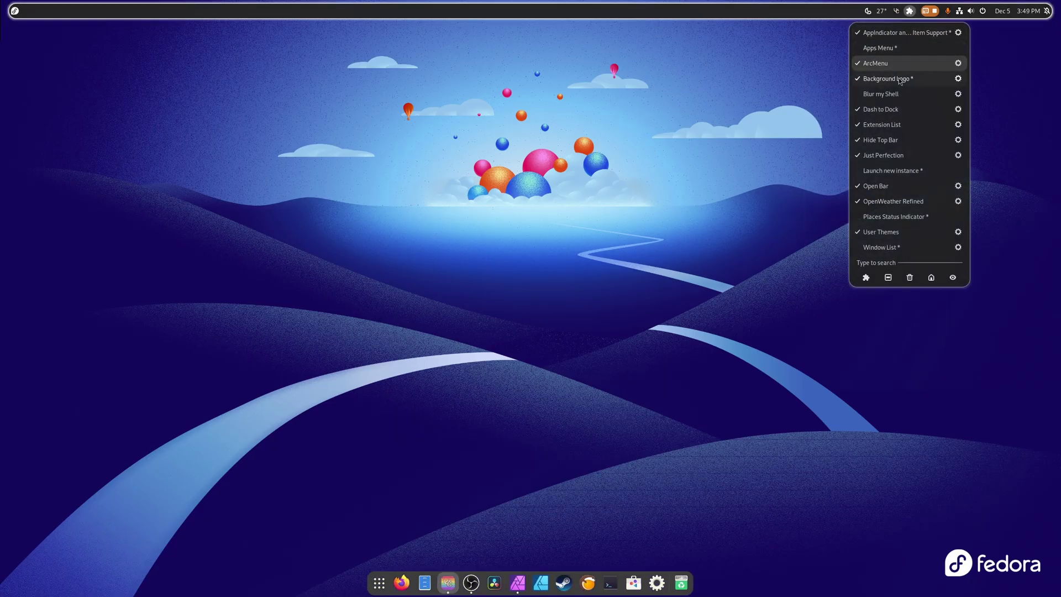
left_click(895, 93)
left_click(909, 11)
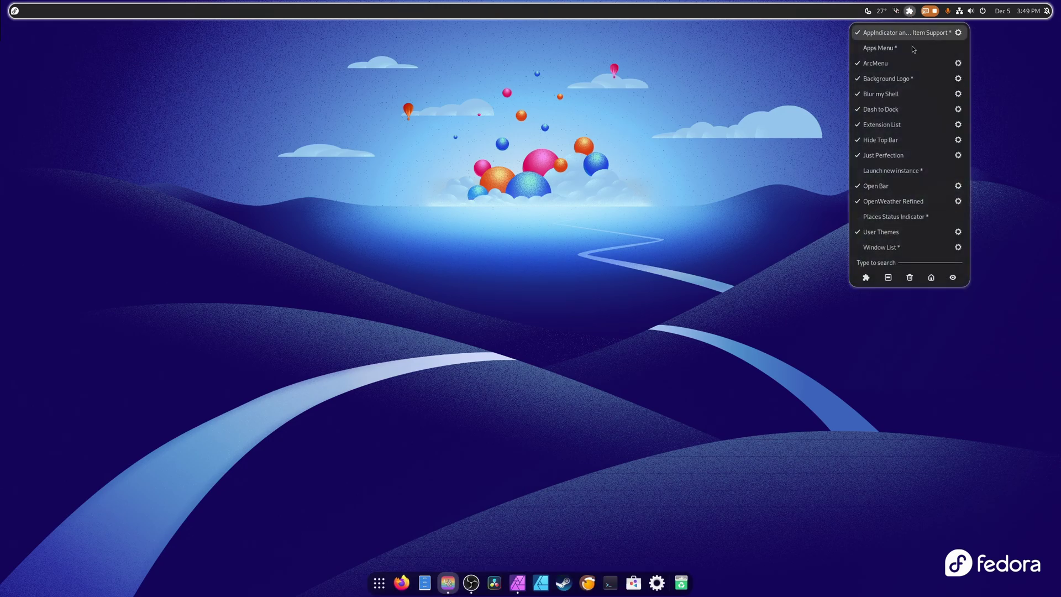
Step: Add Halifax as a location in OpenWeather Refined
left_click(956, 202)
left_click(505, 171)
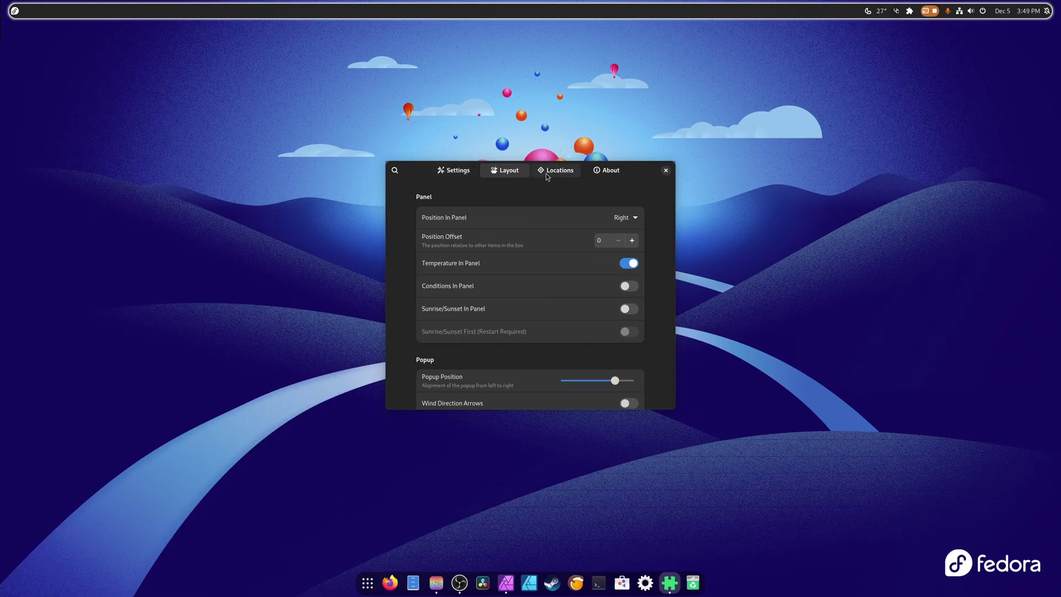
left_click(556, 170)
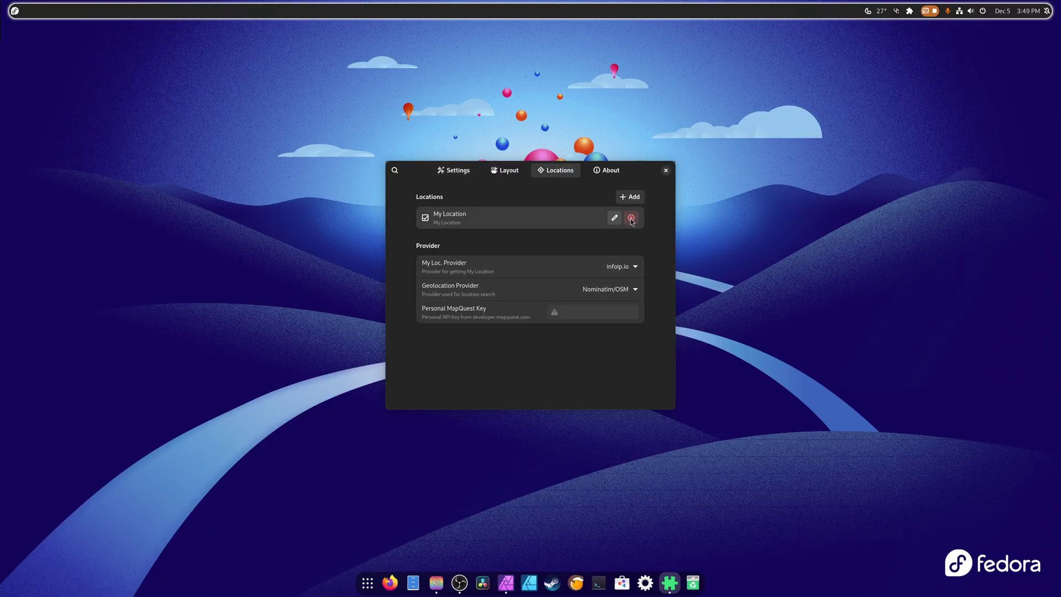
left_click(630, 197)
type("halifax")
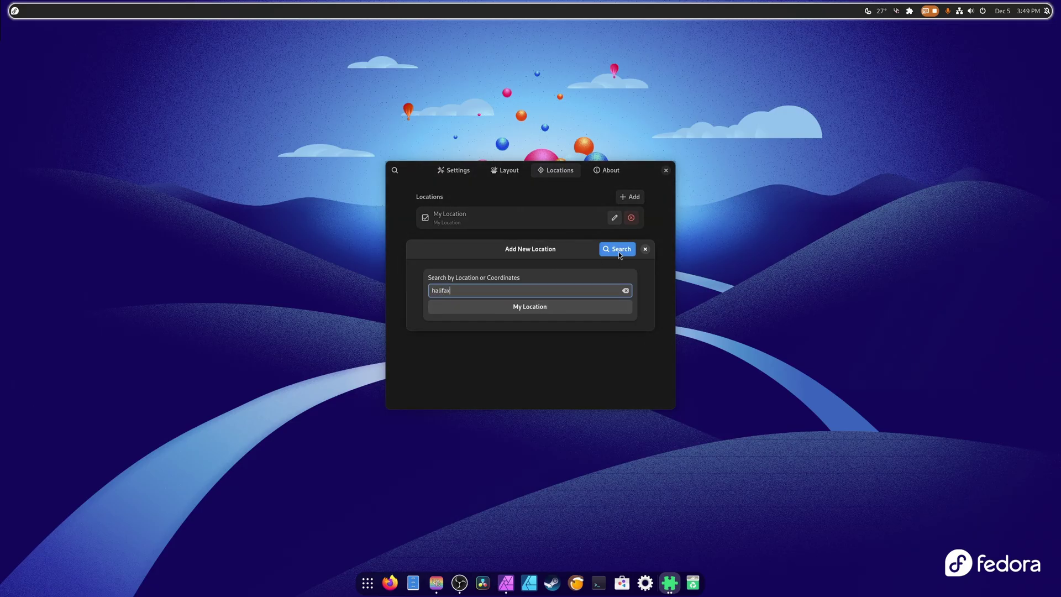
left_click(618, 252)
left_click(580, 224)
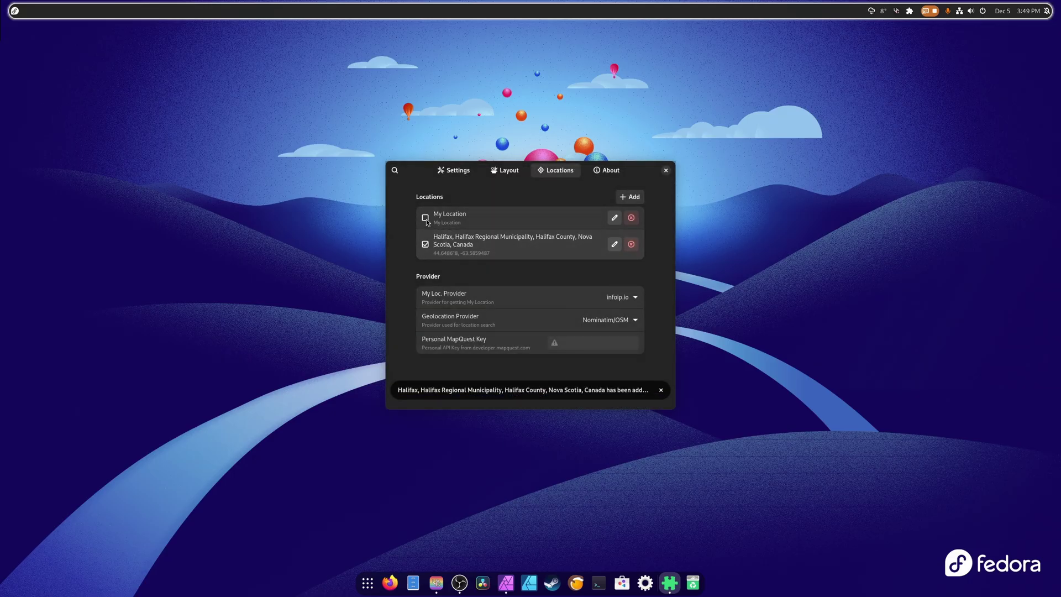
Step: Show conditions and sunrise/sunset, centre the weather in the panel, and enable wind arrows
left_click(496, 171)
left_click(629, 286)
left_click(629, 308)
left_click(629, 332)
left_click(632, 219)
left_click(630, 243)
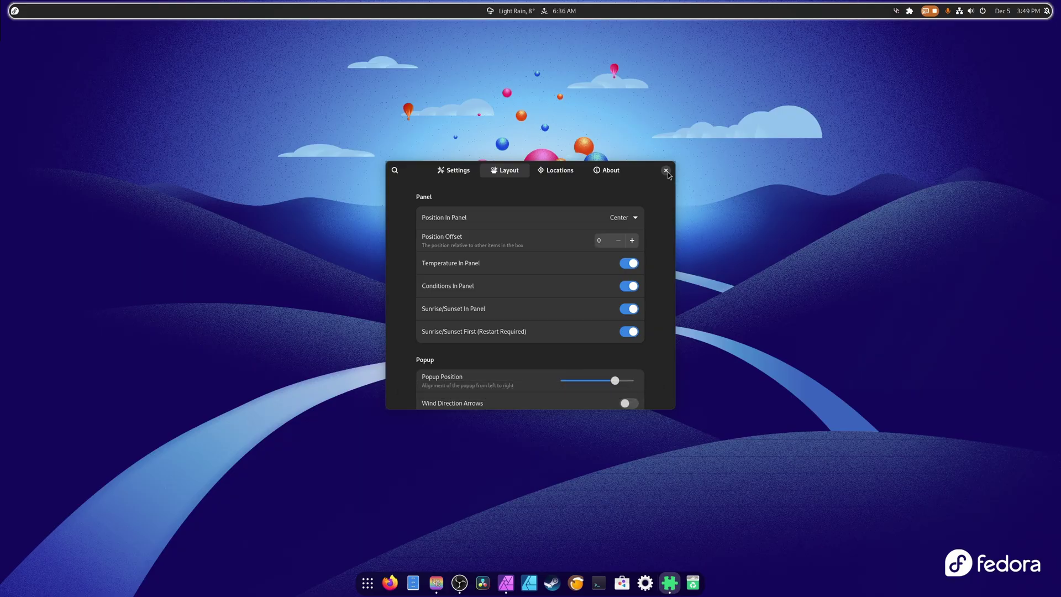
scroll(662, 237, "down", 3)
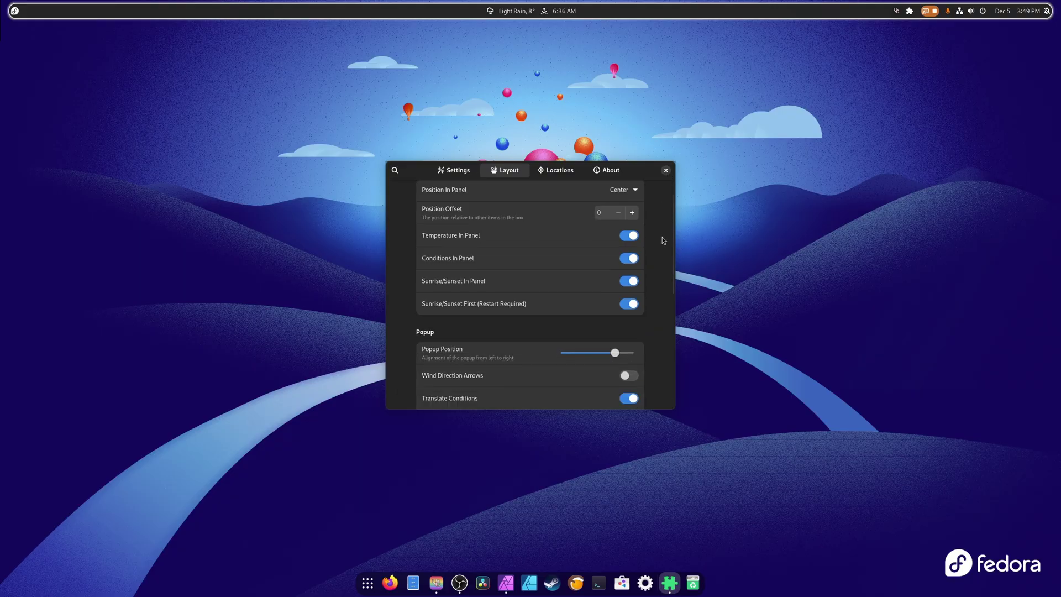
left_click(630, 320)
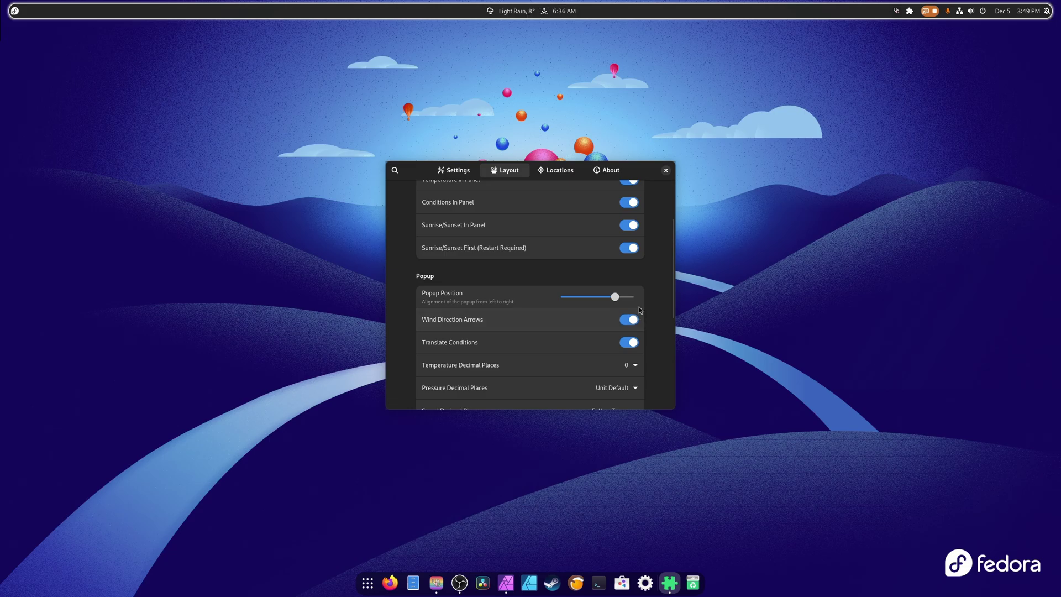
left_click(665, 170)
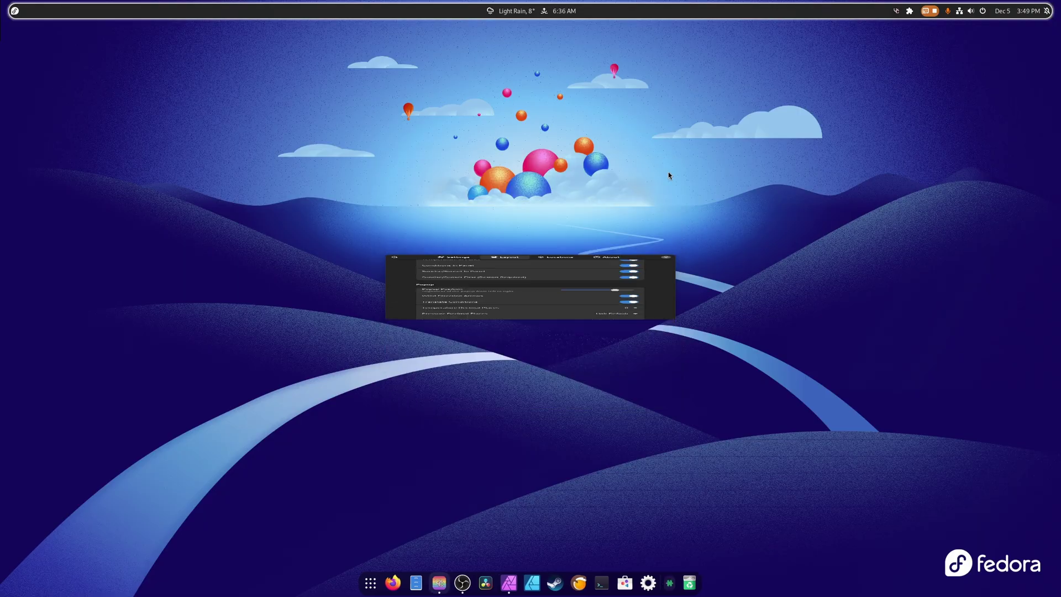
Step: Give the Default rounded pipeline a larger corner radius and blur radius 100
left_click(909, 11)
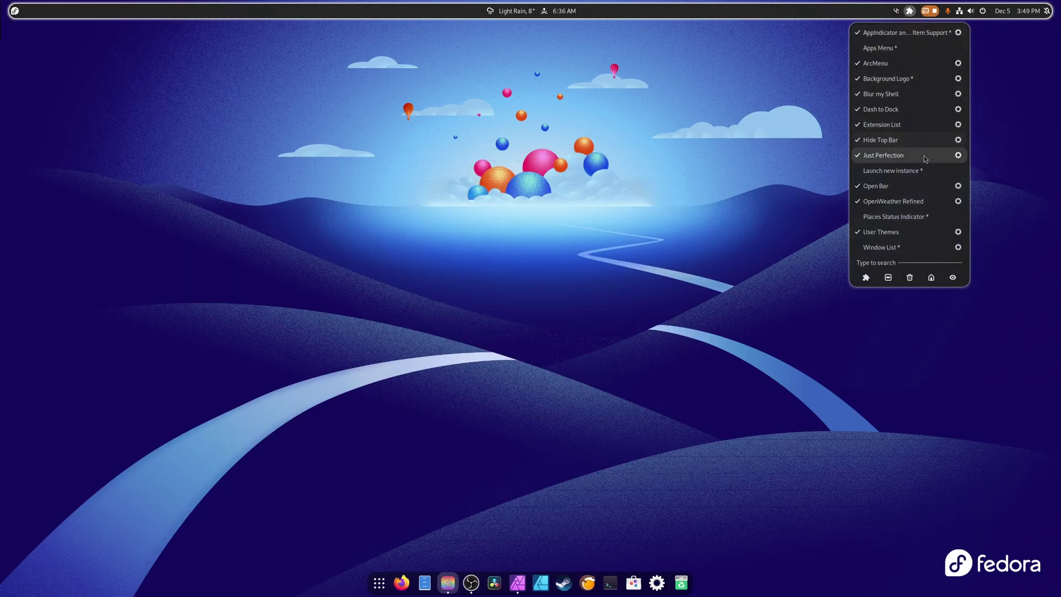
left_click(958, 94)
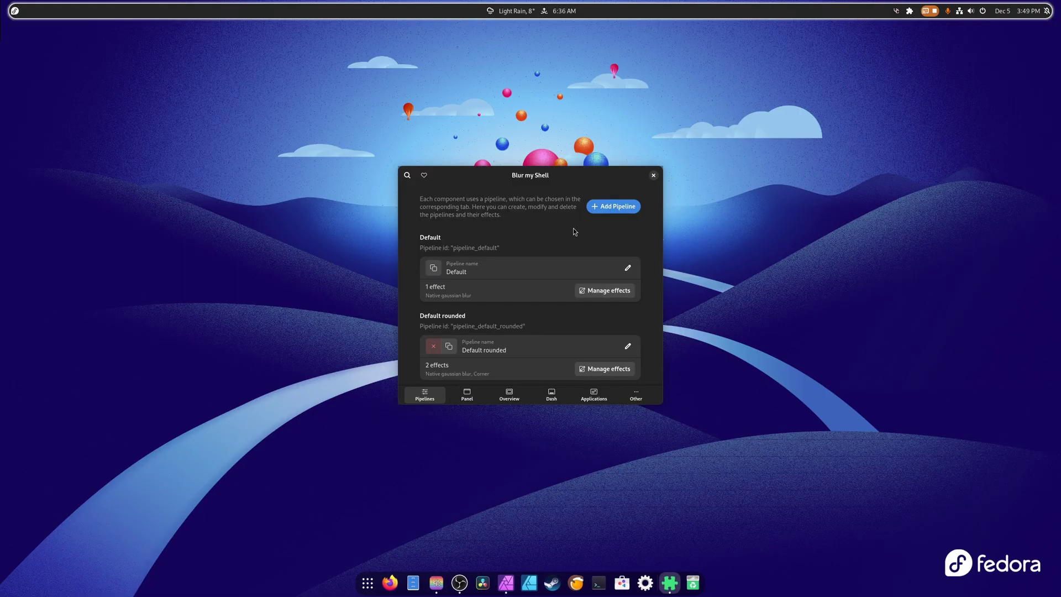
left_click(595, 365)
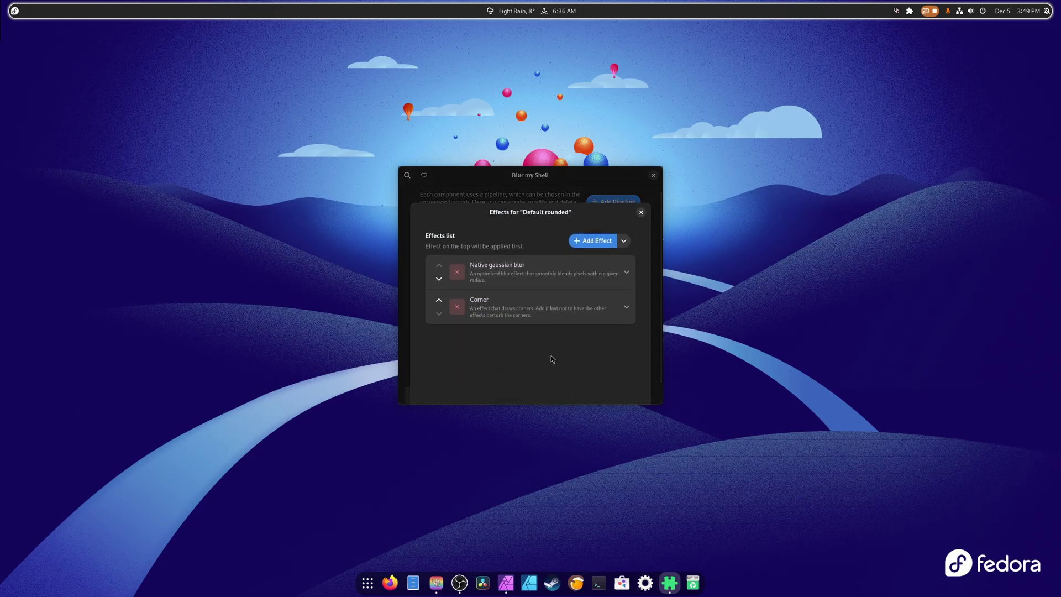
left_click(596, 316)
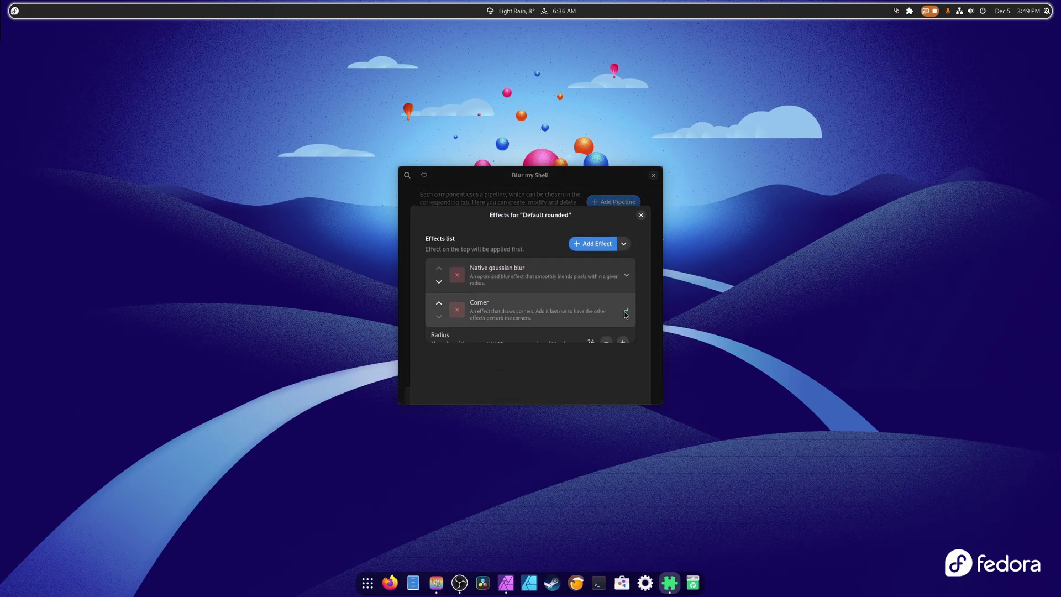
left_click(623, 342)
left_click(627, 275)
mouse_move(553, 303)
left_mouse_down()
mouse_move(623, 314)
mouse_move(598, 338)
left_mouse_up()
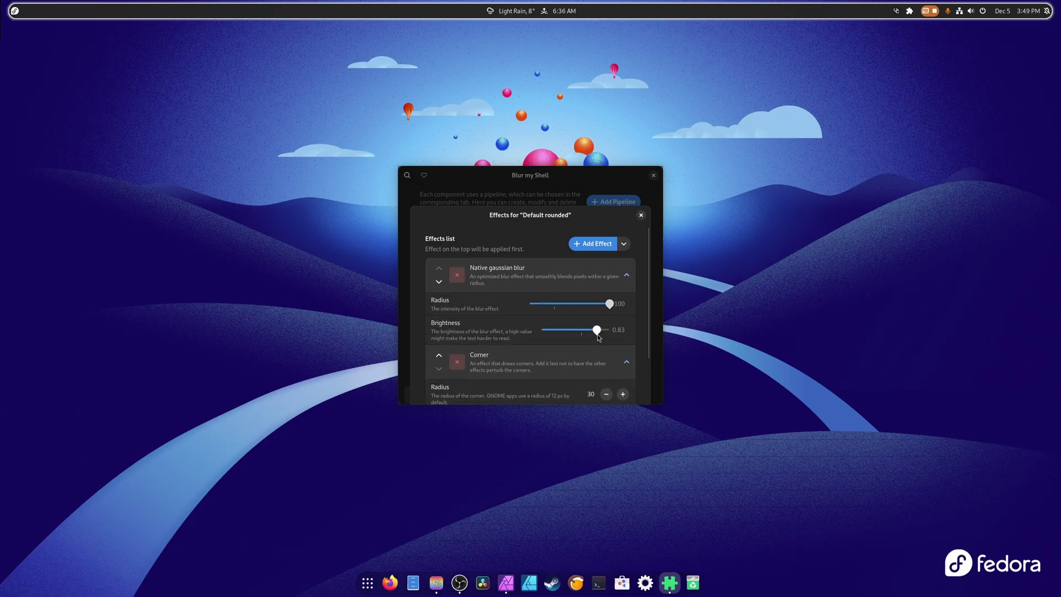
left_click(641, 215)
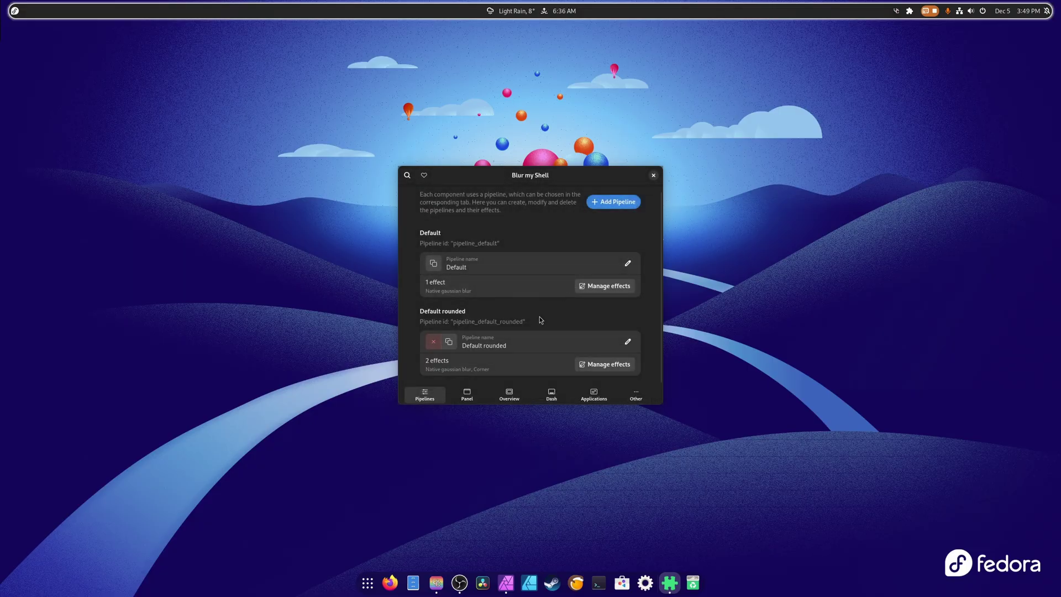
Step: Raise the Default pipeline's blur radius to 100
left_click(618, 283)
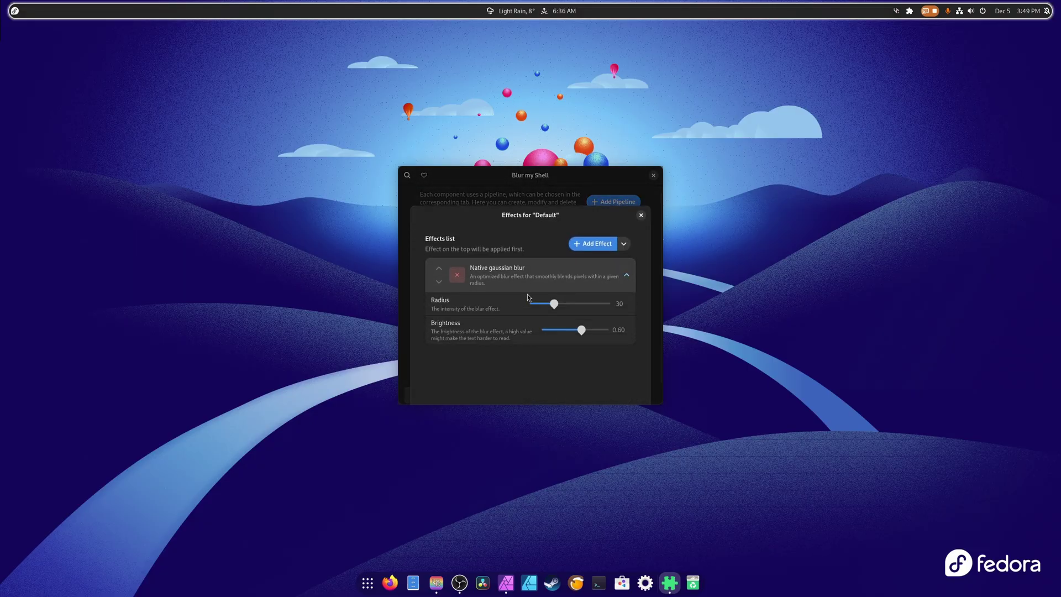
left_click_drag(554, 304, 610, 305)
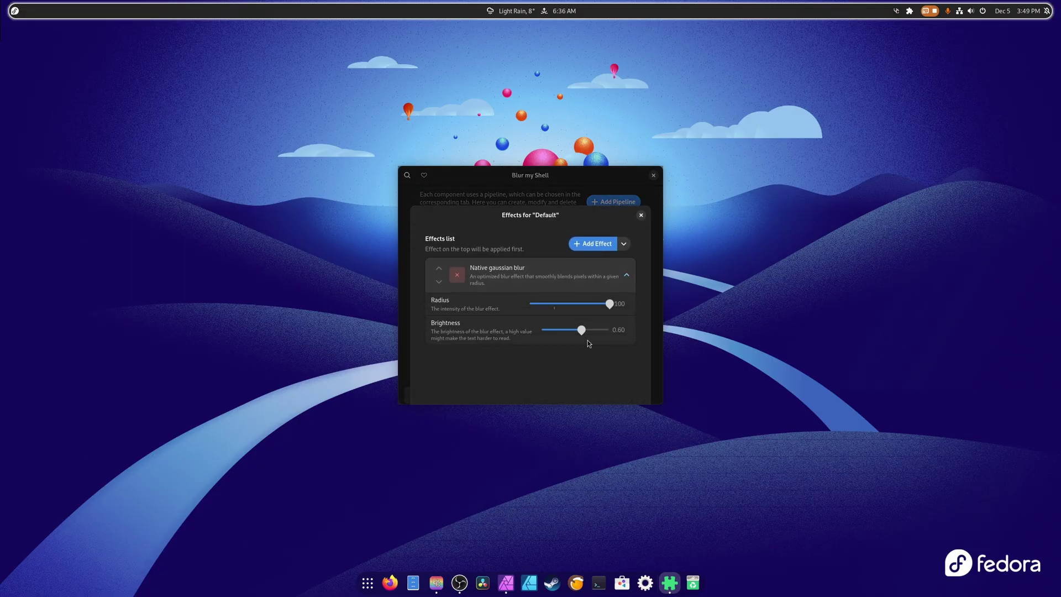
left_click(641, 215)
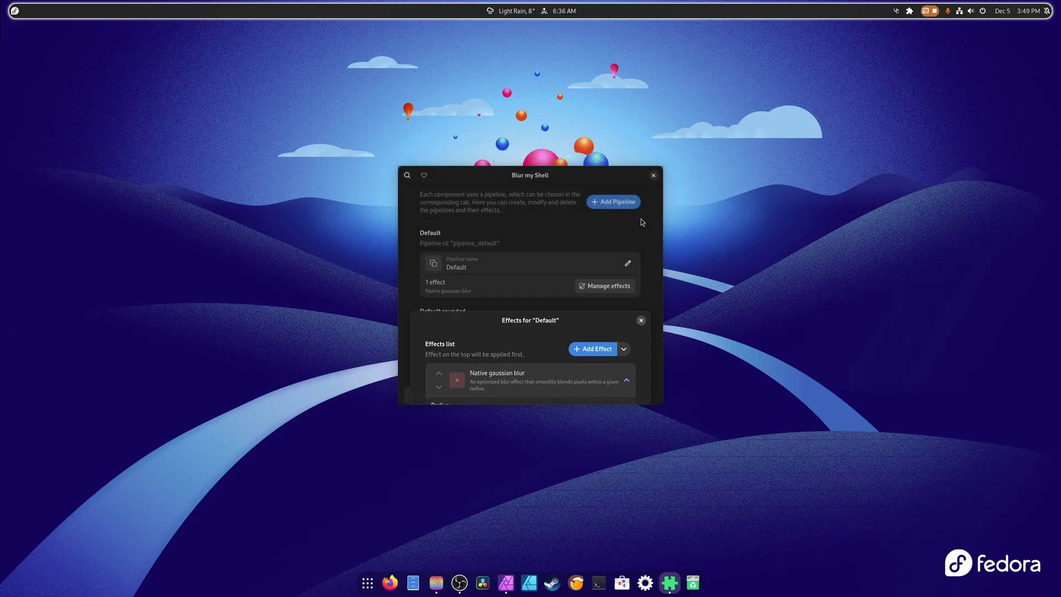
Step: Make the panel blur dynamic with sigma 50 and close the preferences
left_click(467, 394)
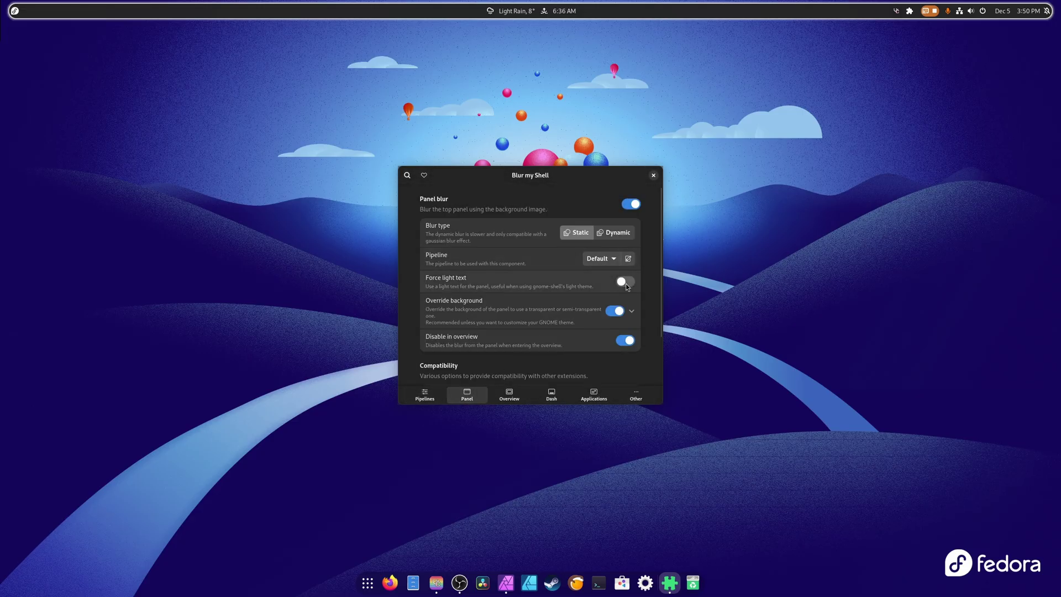
left_click(614, 233)
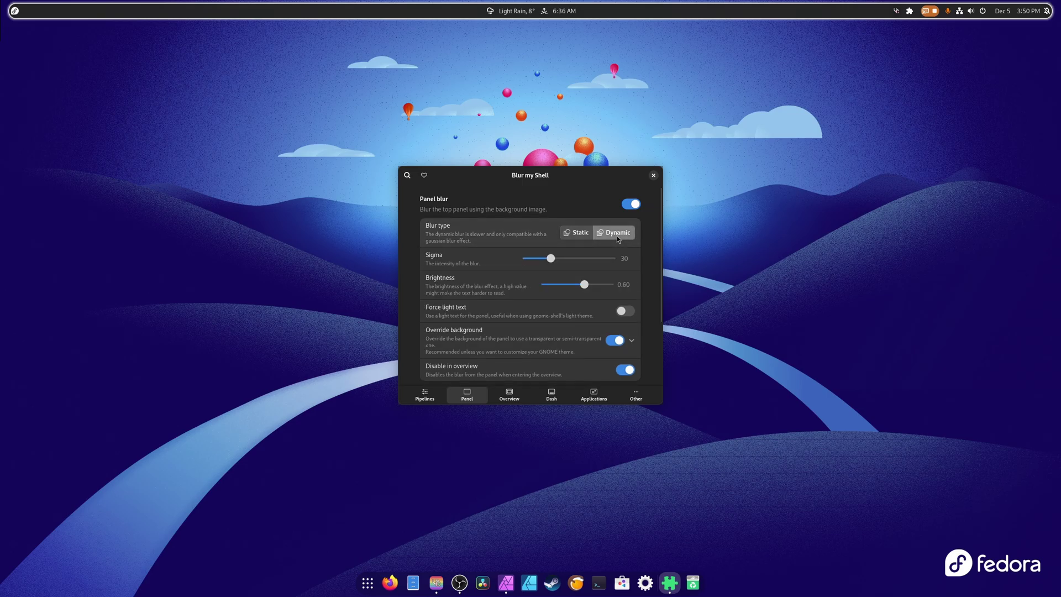
left_click_drag(557, 267, 577, 267)
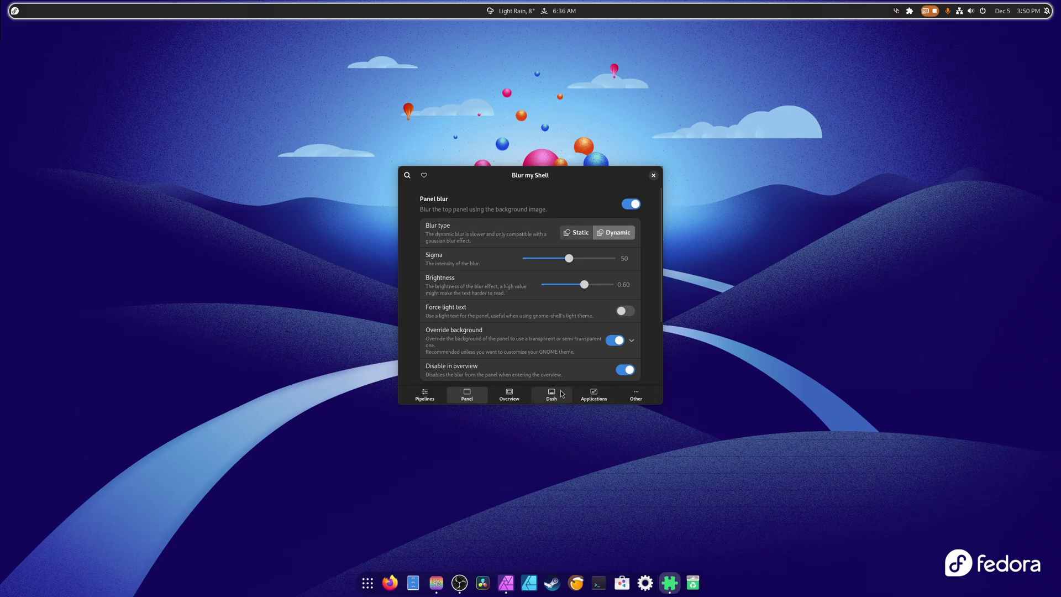
left_click(653, 177)
Step: Turn off Open Bar's auto menu foreground and secondary menu colours, and set a purple accent
left_click(909, 11)
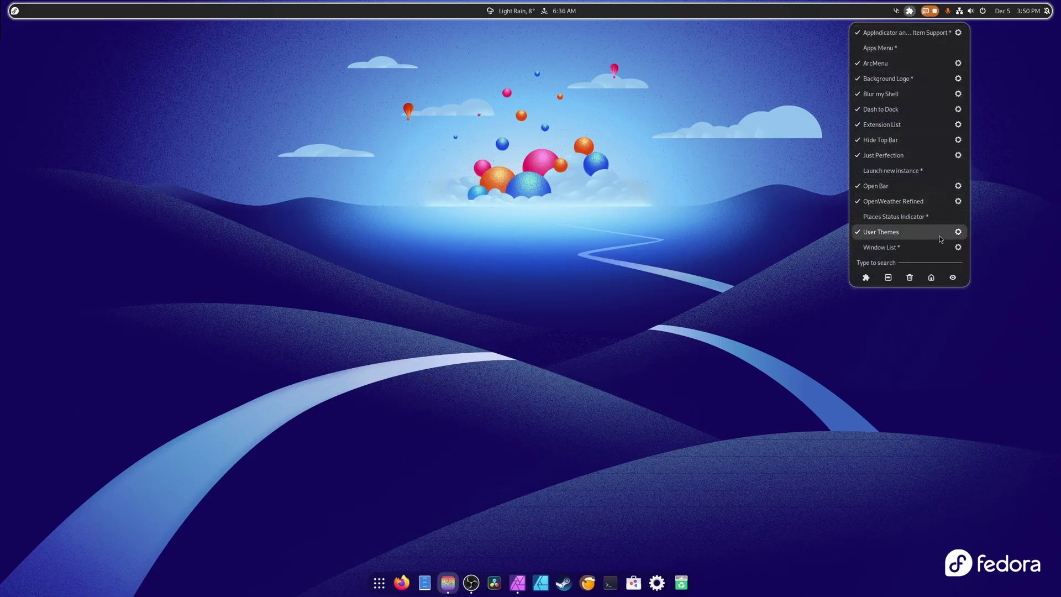
left_click(958, 186)
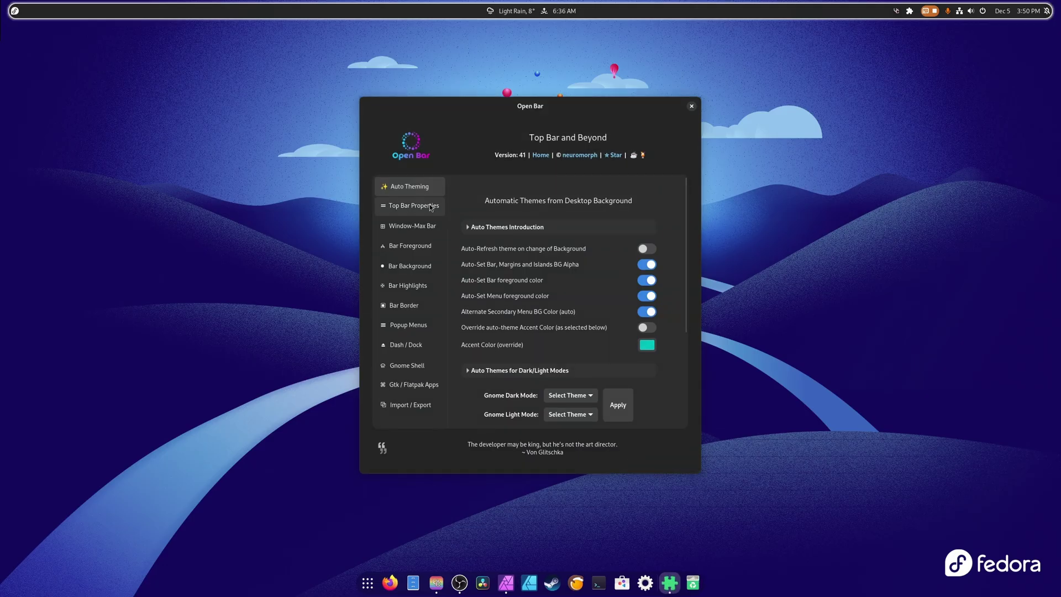
left_click(647, 296)
left_click(646, 313)
left_click(648, 346)
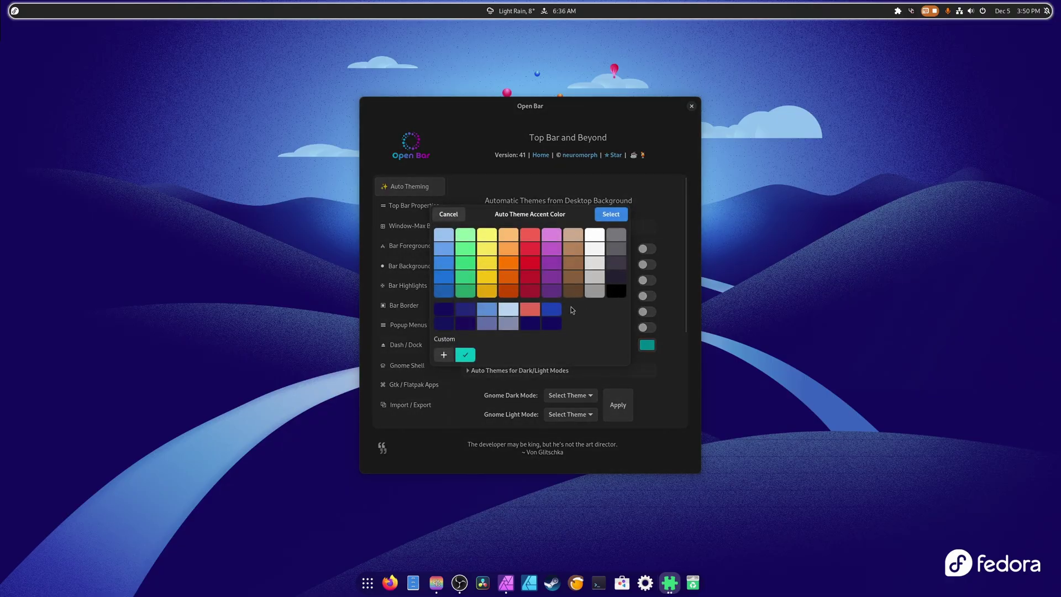
left_click(611, 214)
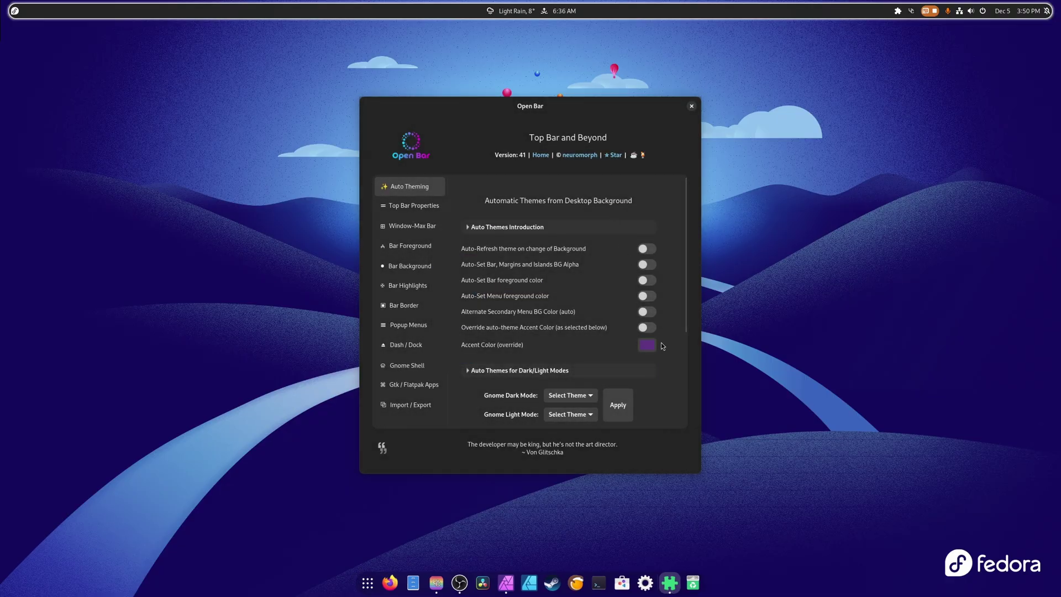
Step: Switch Open Bar's accent to a lighter magenta and set the bar type to Mainland
left_click(648, 345)
left_click(551, 249)
left_click(611, 214)
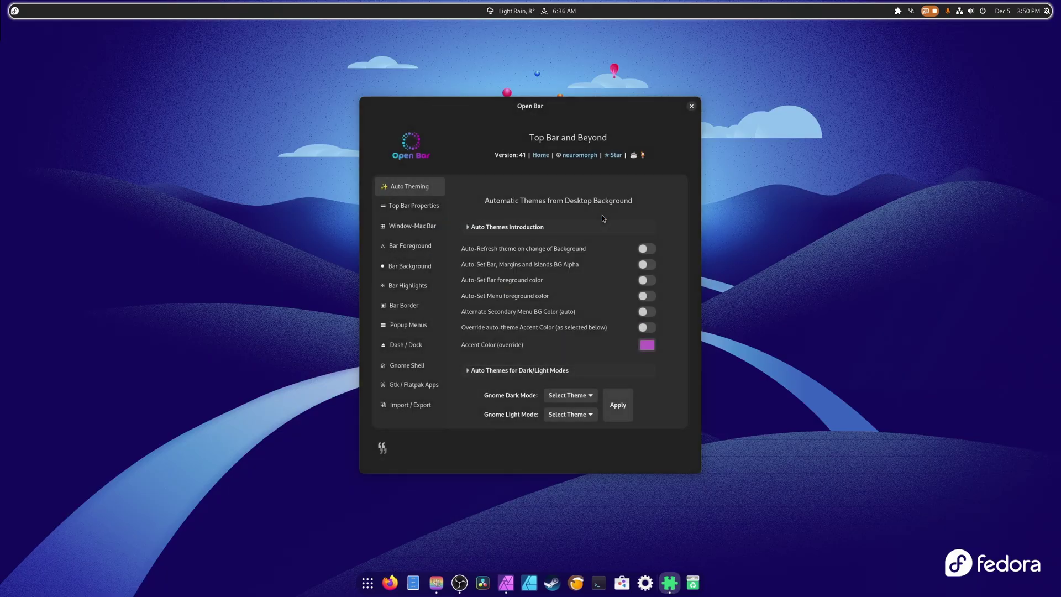
left_click(402, 206)
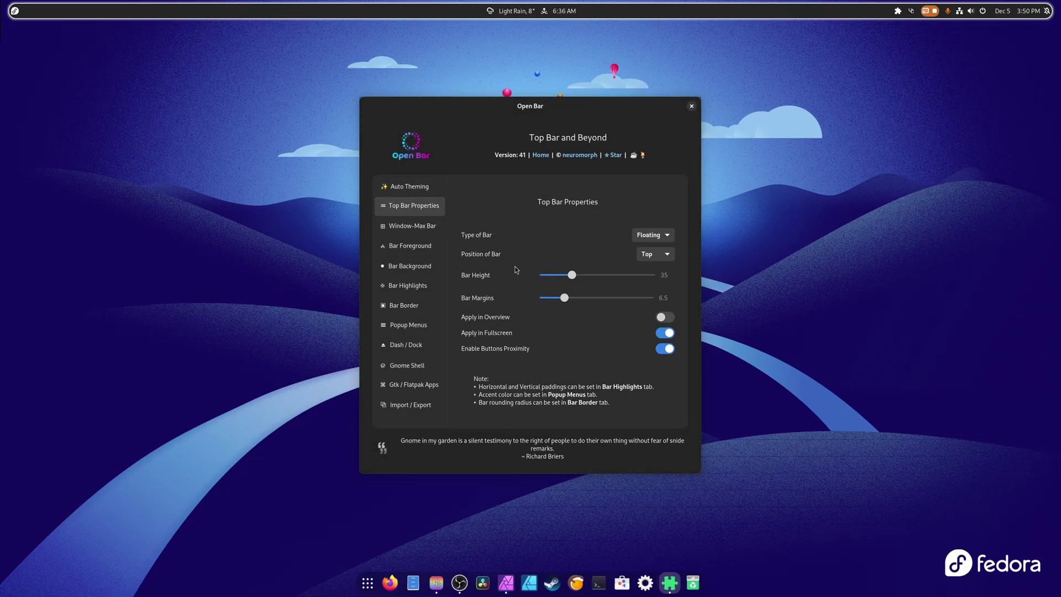
left_click(647, 237)
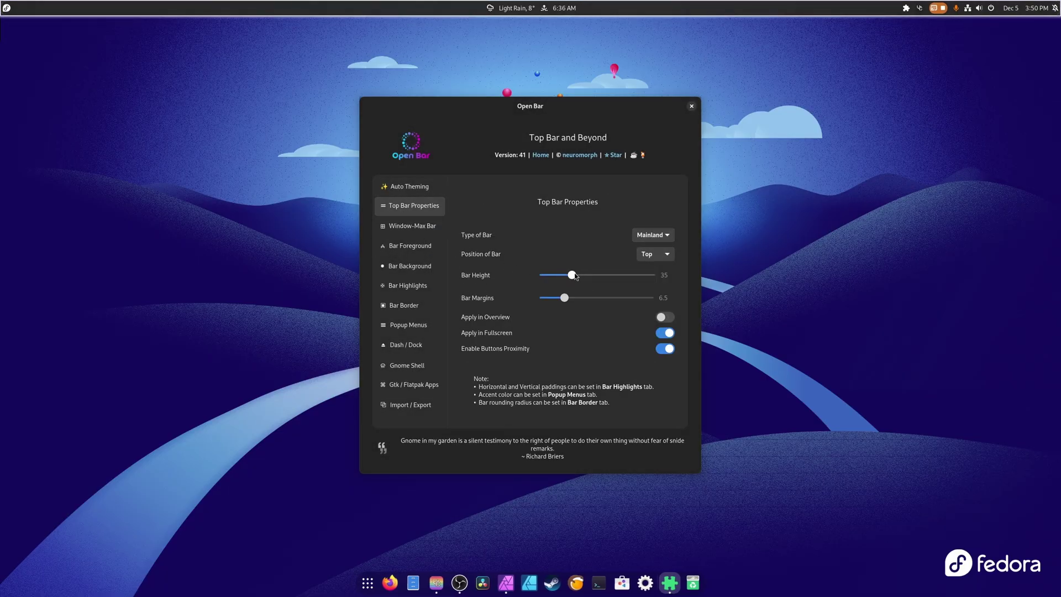
Step: Give the top bar a custom dark purple background at 1.00 alpha
left_click(402, 247)
left_click(405, 268)
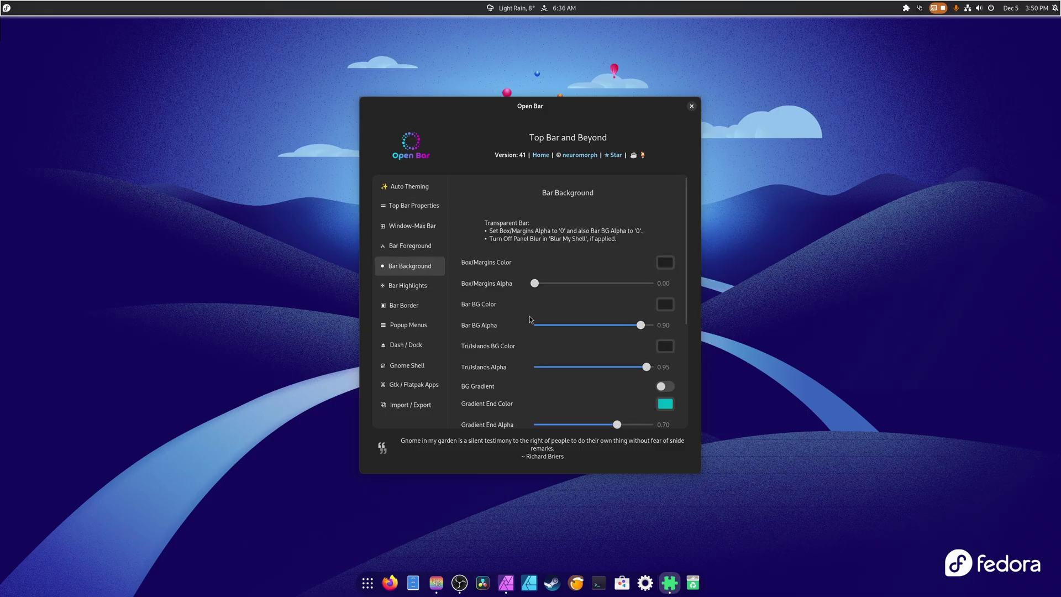
left_click(663, 306)
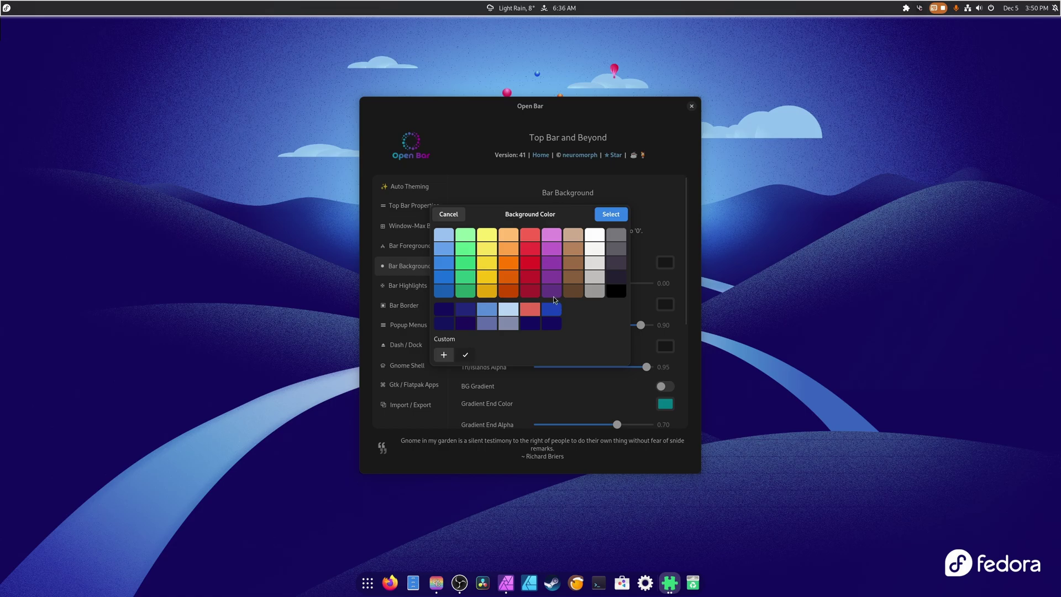
left_click(607, 216)
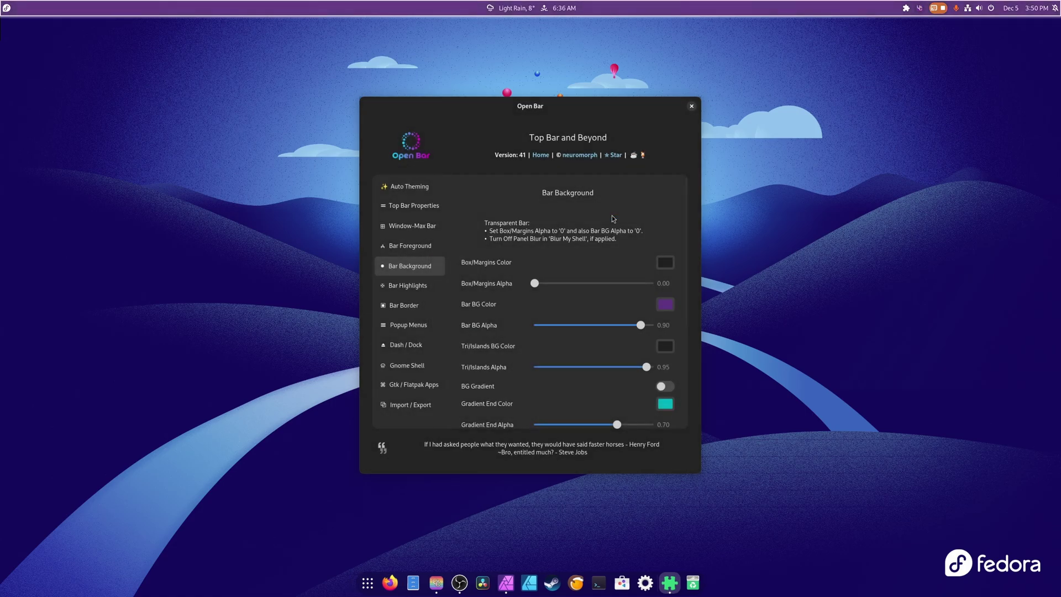
left_click(666, 306)
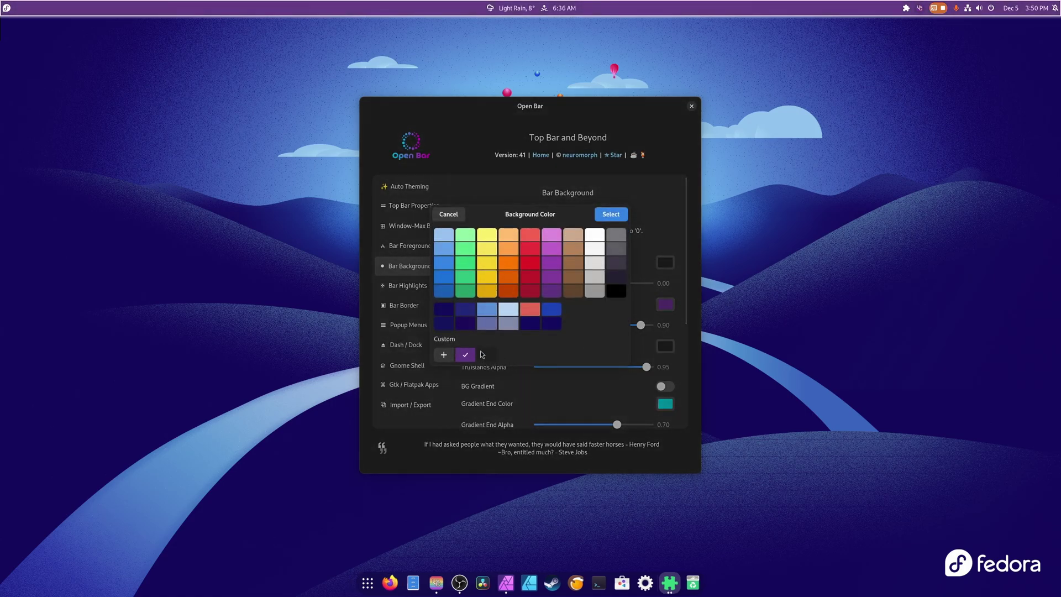
left_click(449, 357)
left_click_drag(453, 307, 454, 343)
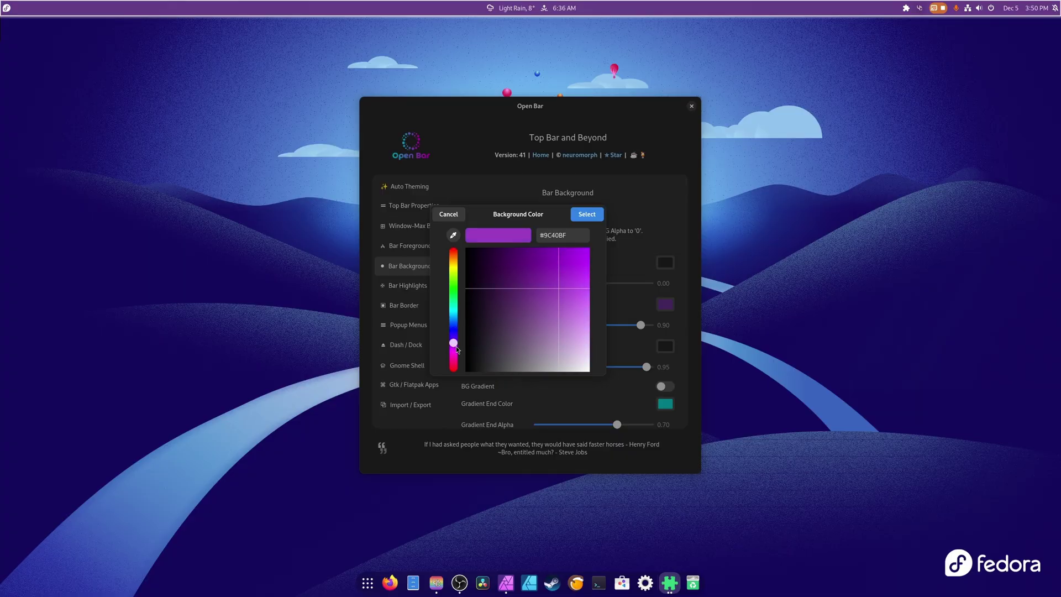
left_click_drag(501, 309, 510, 248)
left_click(585, 214)
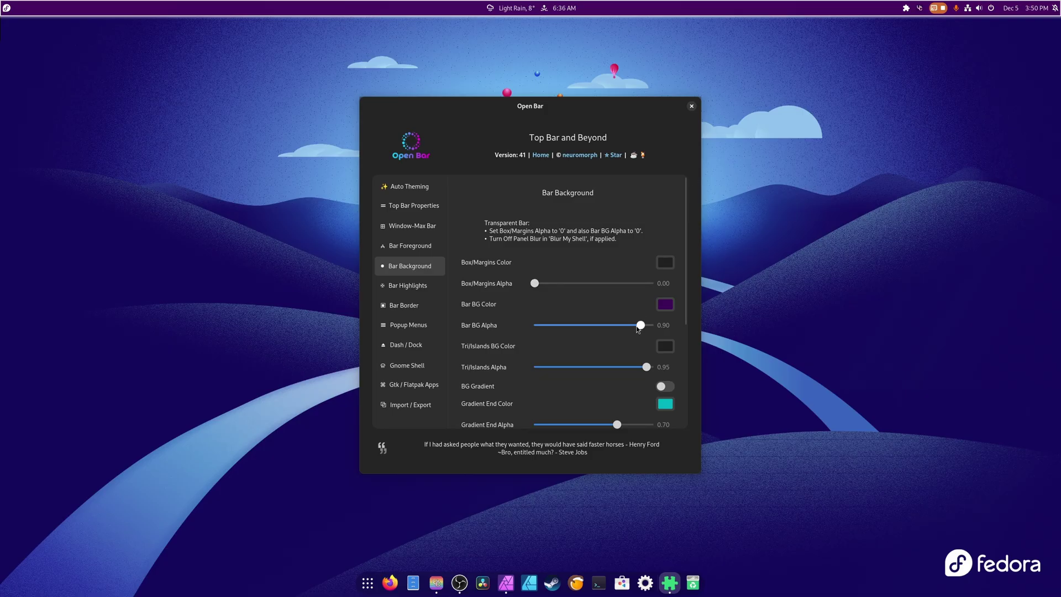
left_click_drag(641, 326, 616, 326)
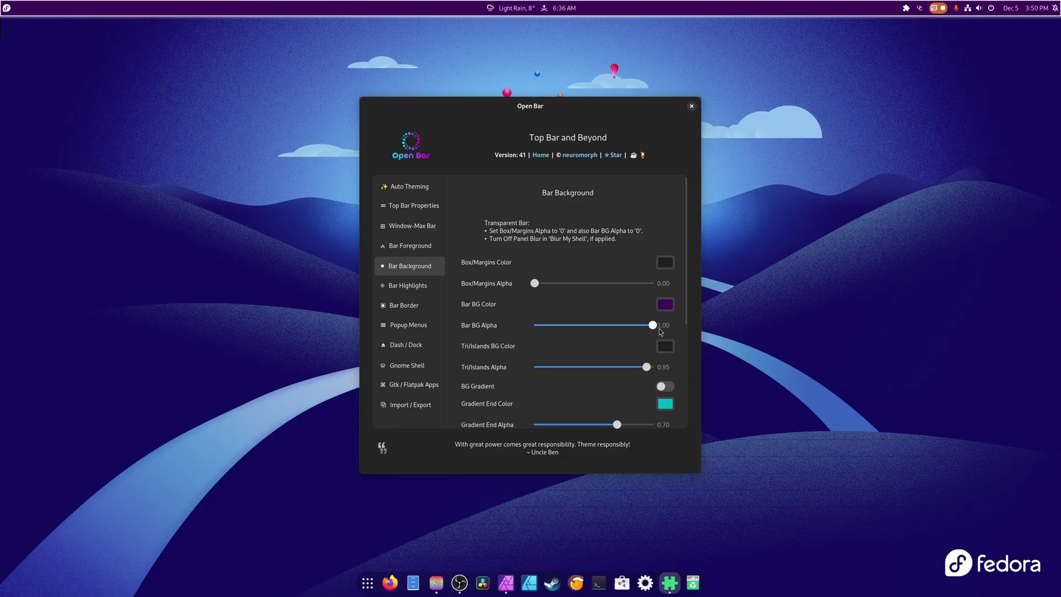
left_click(420, 305)
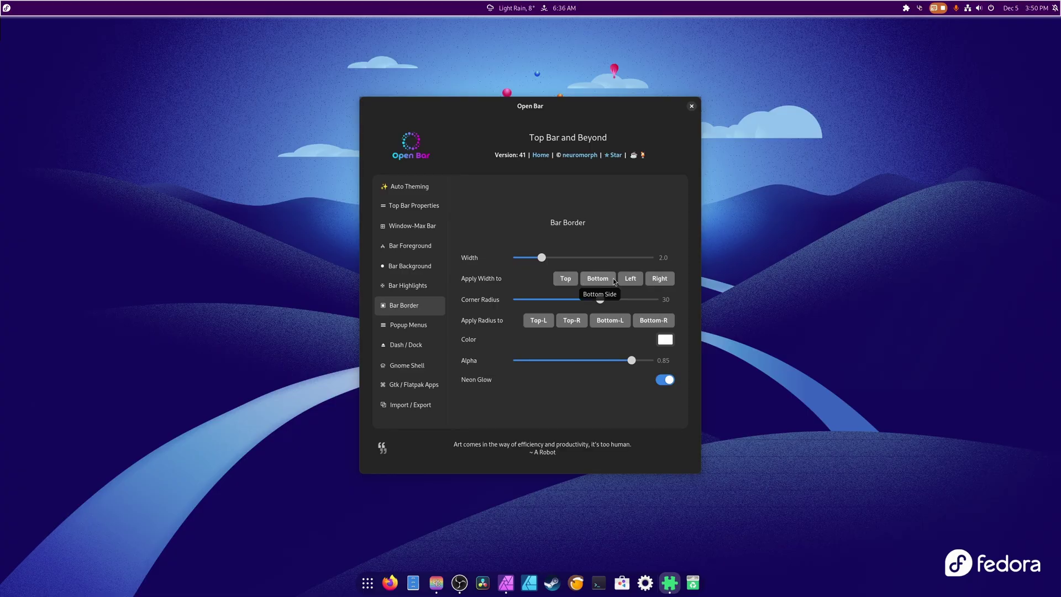
Step: Extend Open Bar's bar border width to the bottom side and set its colour to purple
left_click(658, 280)
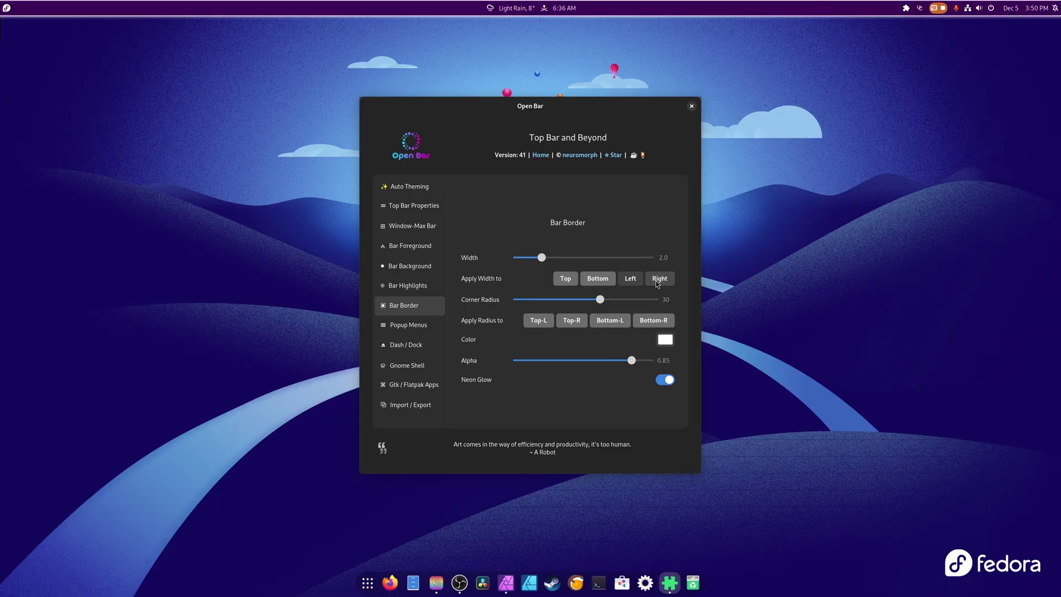
left_click(666, 340)
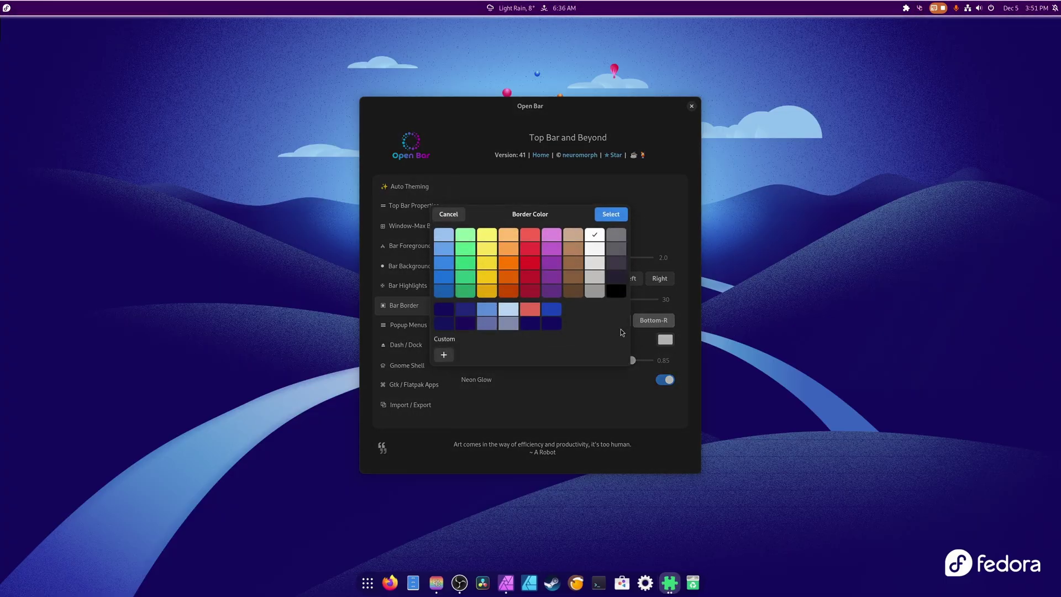
left_click(603, 220)
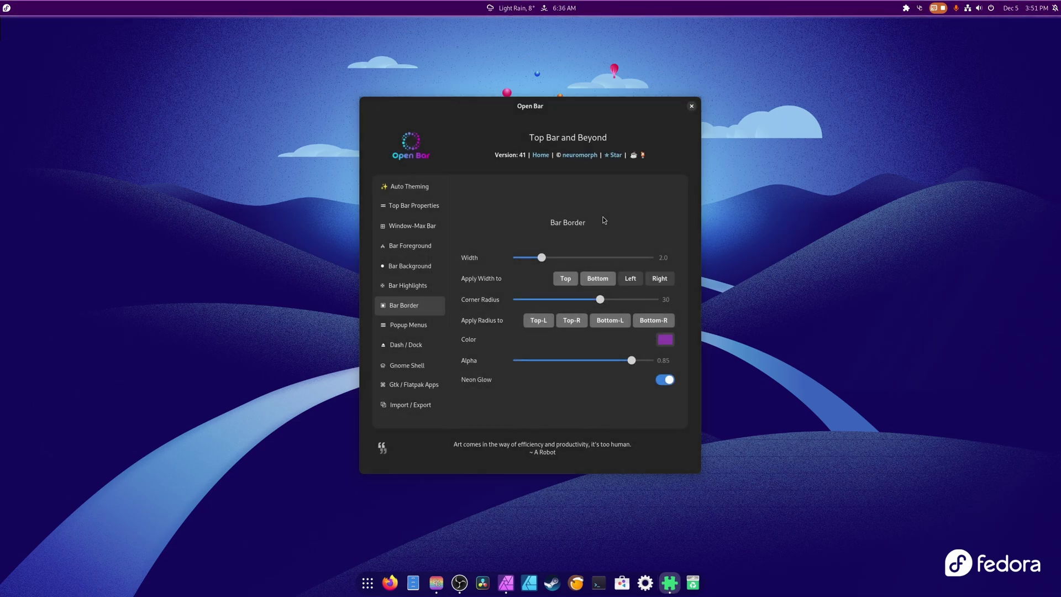
Step: Set the Popup Menus BG Color to dark purple using the custom hue editor
left_click(409, 325)
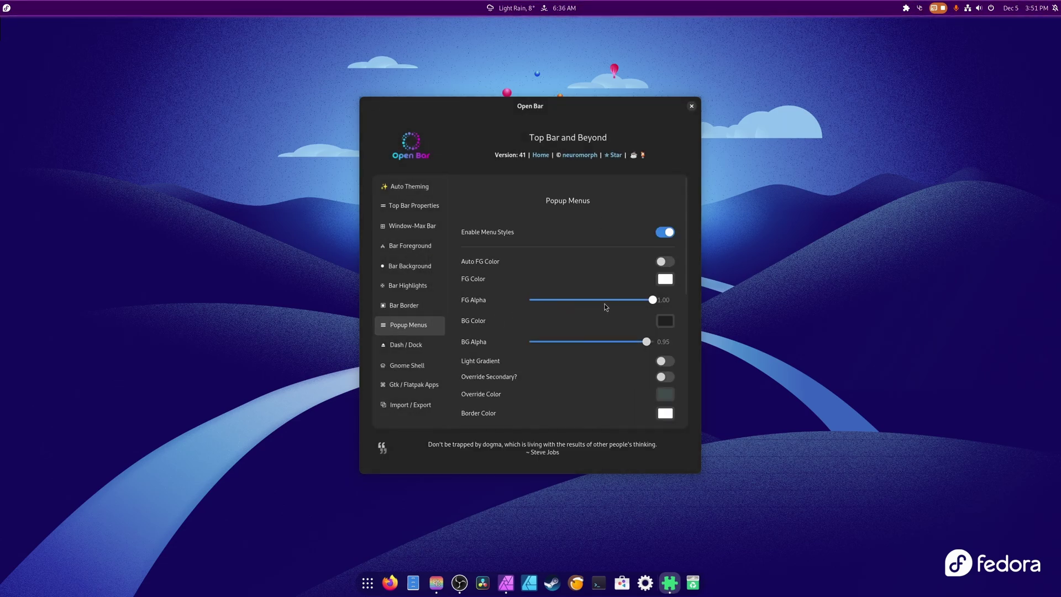
left_click(665, 320)
left_click(445, 357)
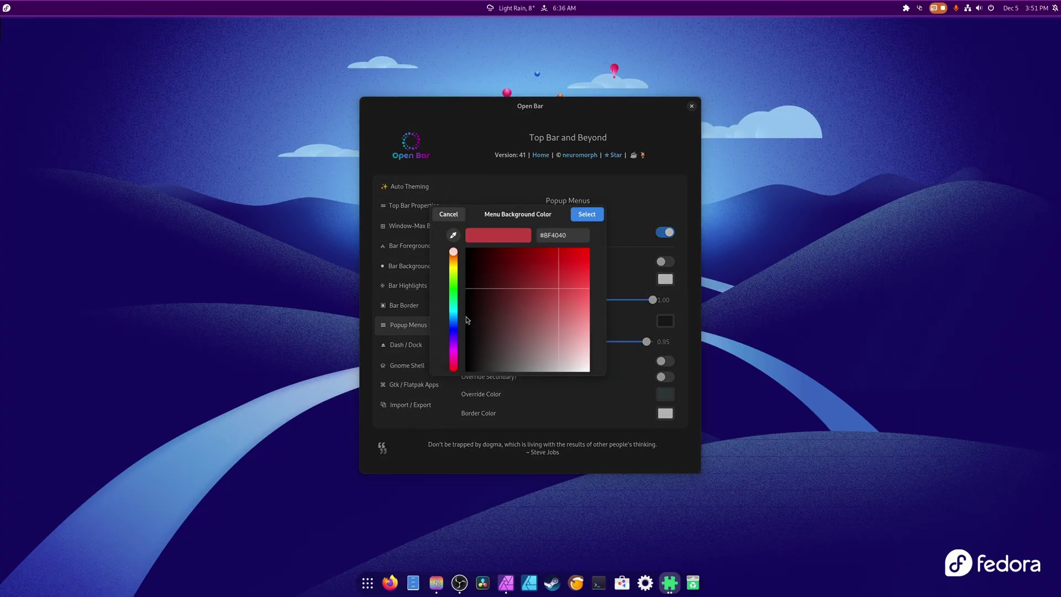
left_click(453, 345)
left_click_drag(459, 352, 503, 237)
left_click(579, 222)
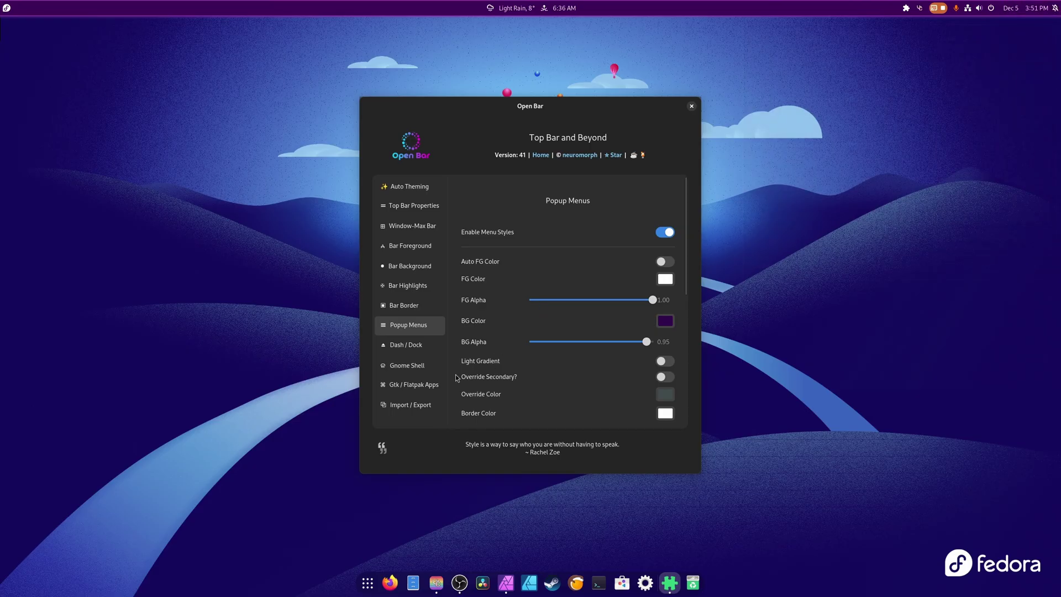
Step: Set Dash / Dock Style to Use Top Bar Colors and shrink dock icon size from 48 to 40
left_click(407, 344)
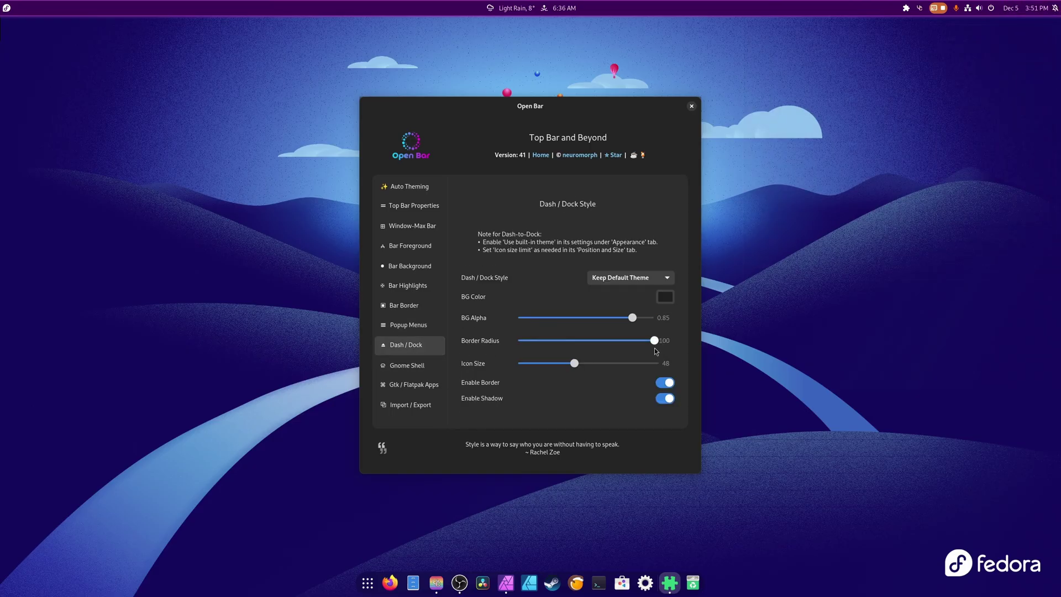
left_click(631, 279)
left_click(619, 323)
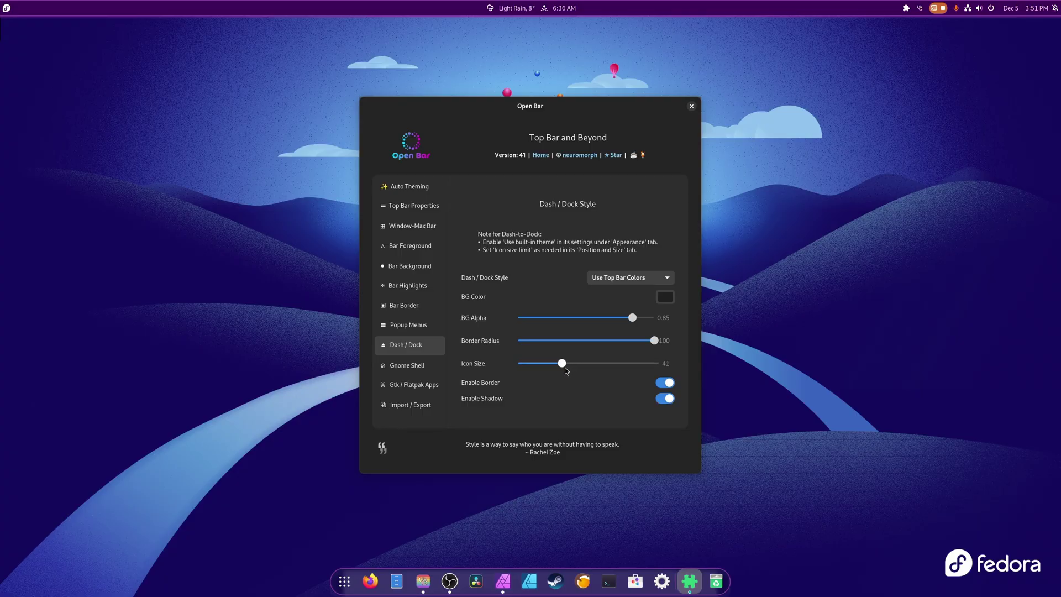
left_click_drag(563, 369, 562, 370)
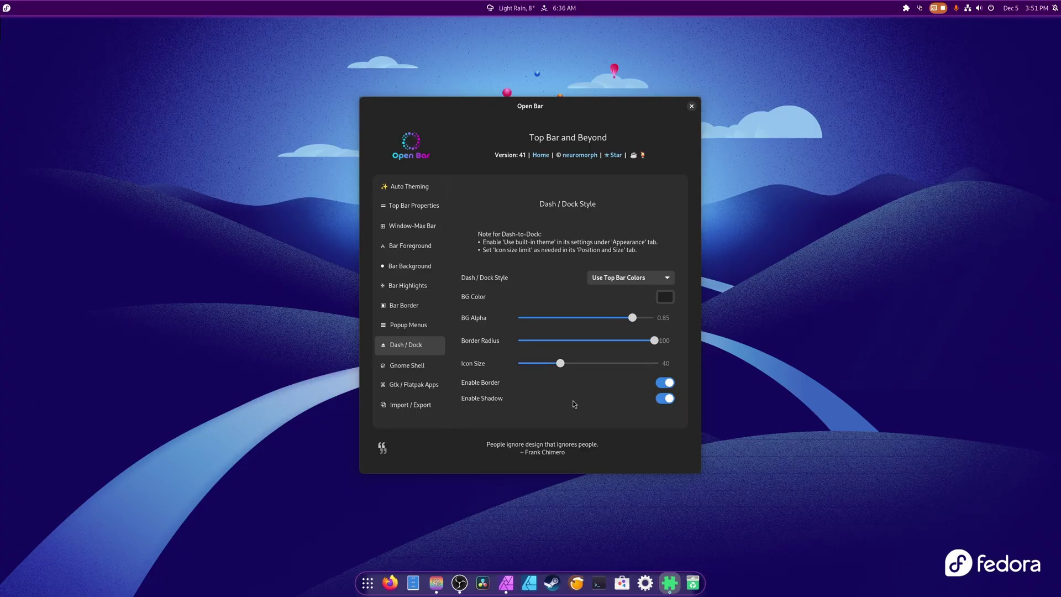
Step: Turn on all three Gnome Shell style toggles: menu styles, accent colour and full-shell styling
left_click(408, 366)
left_click(667, 321)
left_click(666, 335)
left_click(665, 352)
Step: Set the headerbar and sidebar hint colour to purple and raise the Headerbar Hint slider
left_click(424, 385)
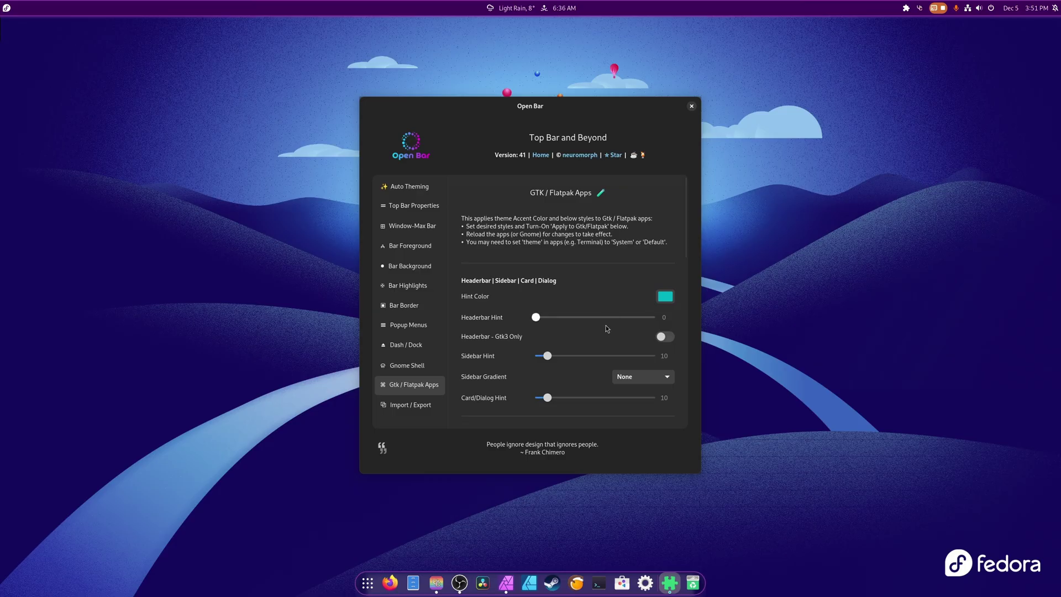
left_click(666, 298)
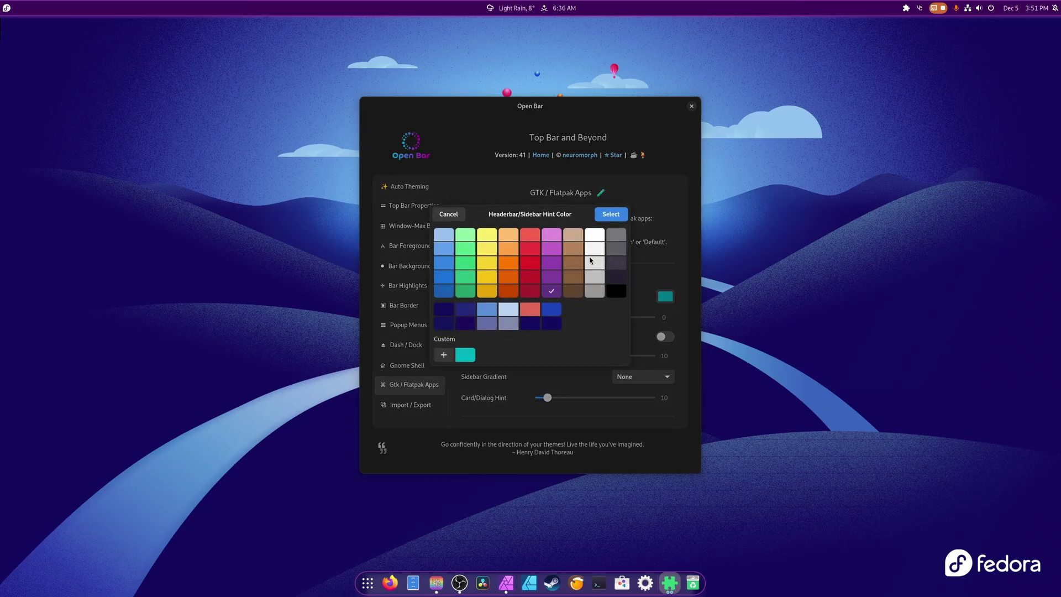
left_click(611, 215)
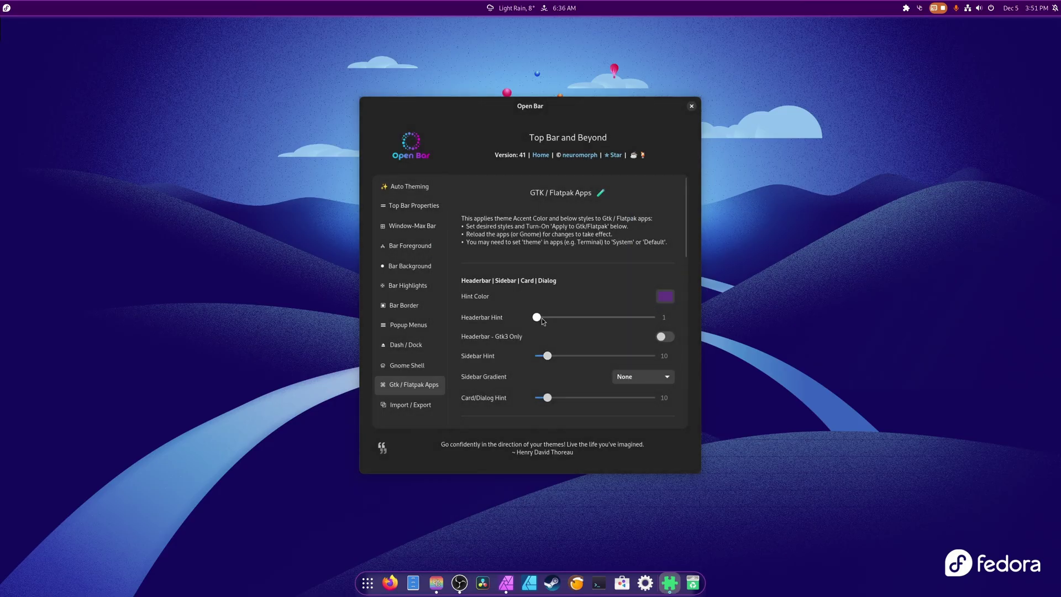
left_click_drag(541, 319, 559, 322)
Step: Make the view pane and window hint colour purple, with View Pane Hint 30 and Window Hint 29
scroll(663, 302, "down", 5)
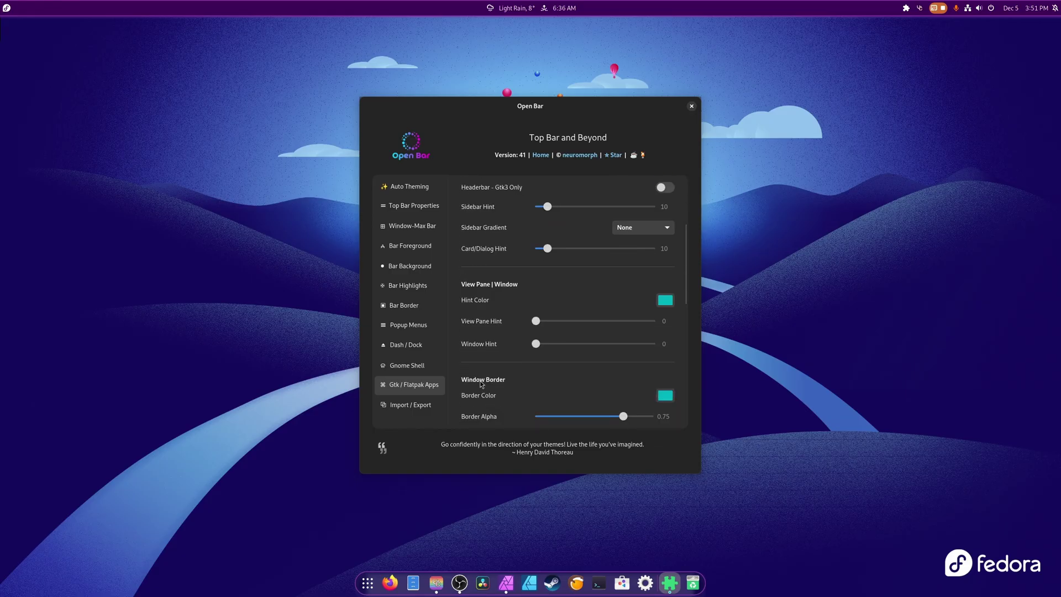
left_click(663, 302)
left_click(550, 298)
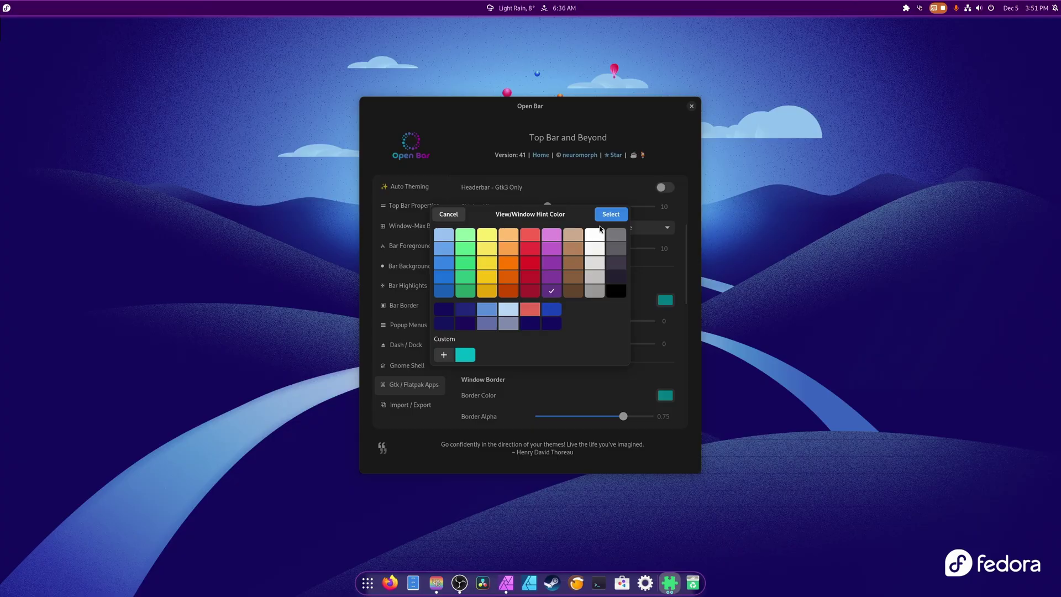
left_click(611, 219)
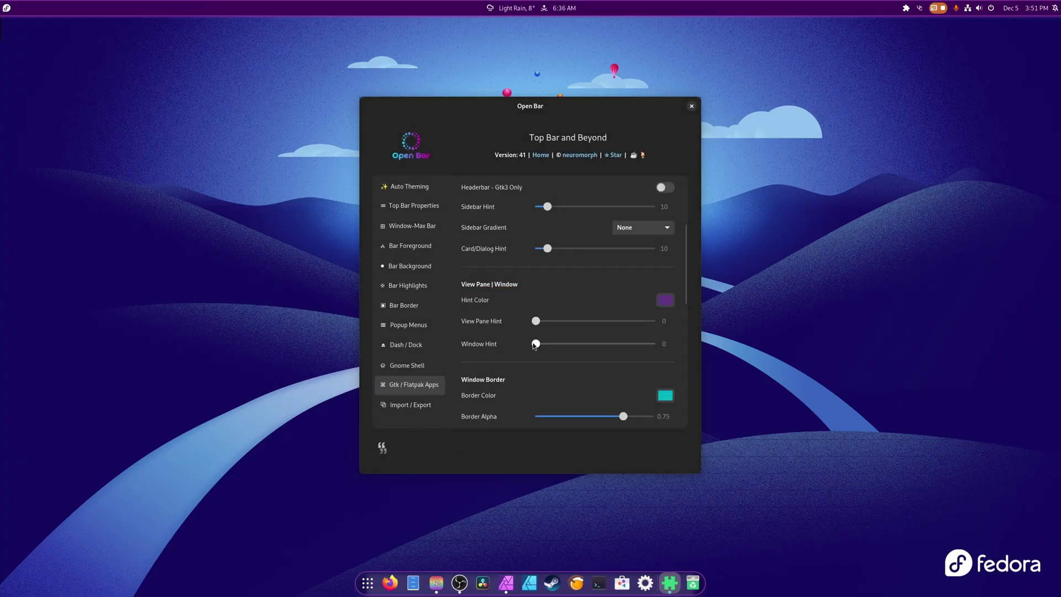
mouse_move(535, 320)
left_click_drag(536, 321, 548, 323)
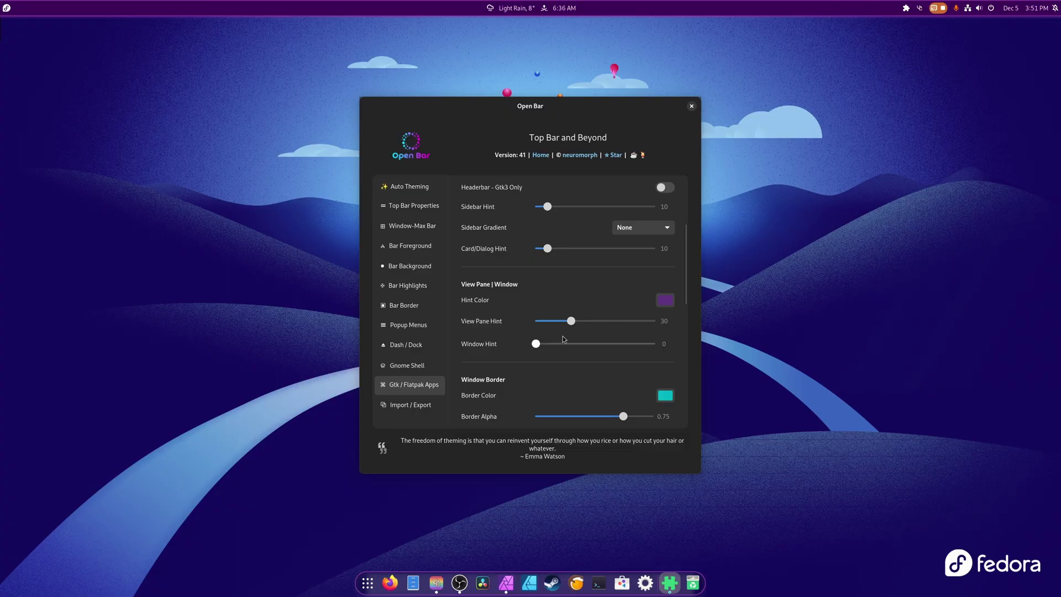
left_click_drag(536, 343, 569, 346)
Step: Set the app window border colour to magenta and widen the border to 3.0
scroll(608, 346, "down", 2)
left_click(658, 337)
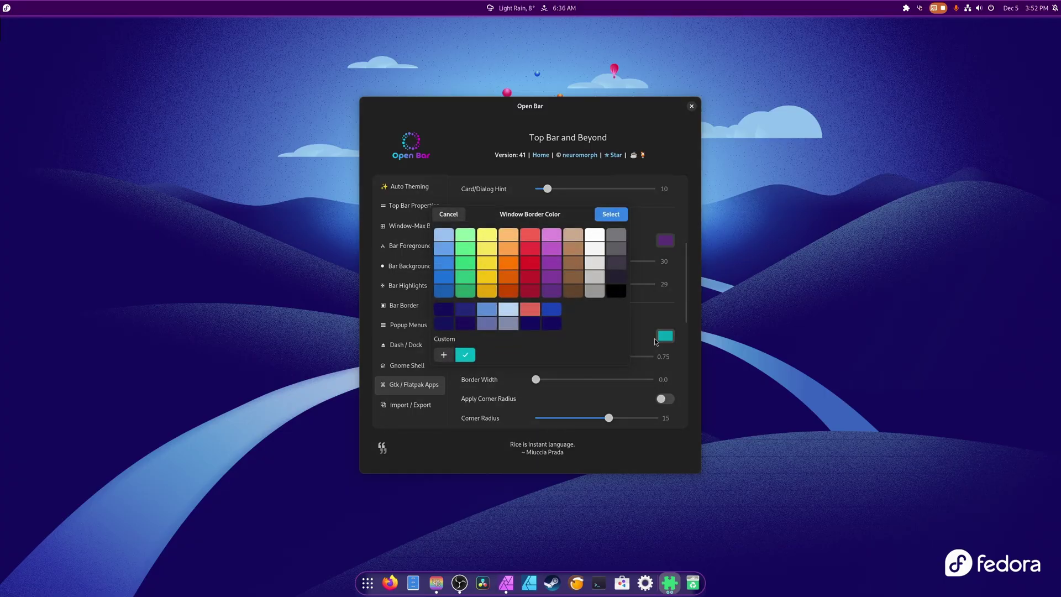
left_click(550, 251)
left_click(611, 214)
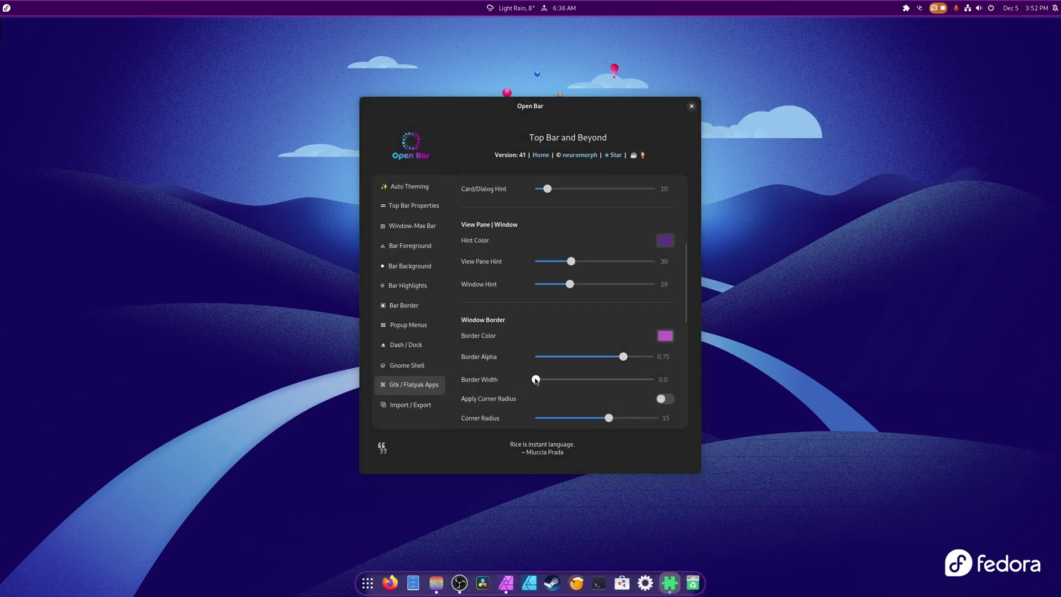
left_click_drag(536, 379, 563, 383)
Step: Enable traffic light window controls and set app transparency to 0.70
scroll(569, 381, "down", 3)
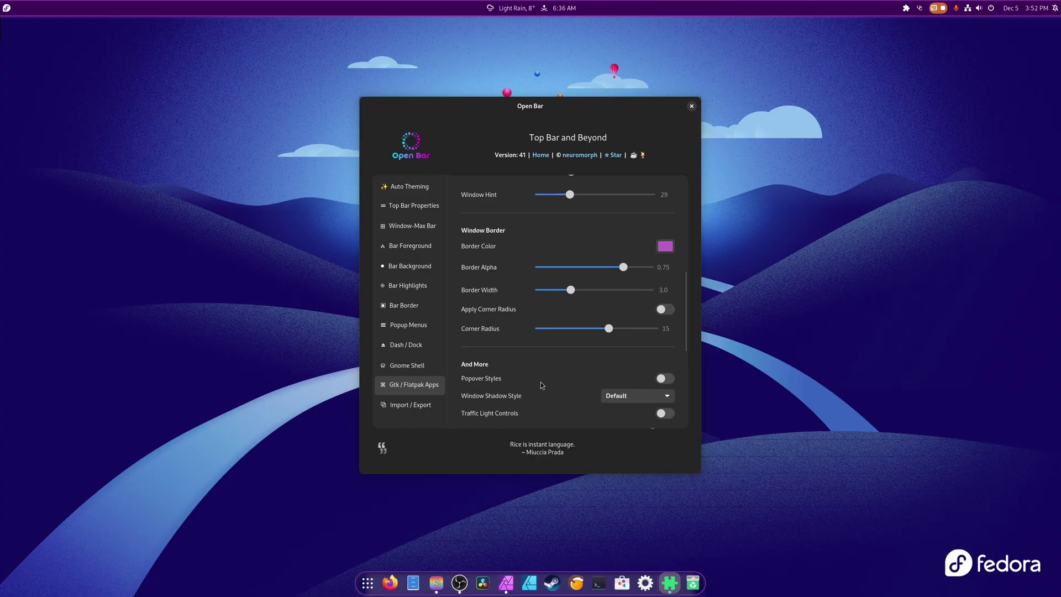
scroll(549, 366, "down", 1)
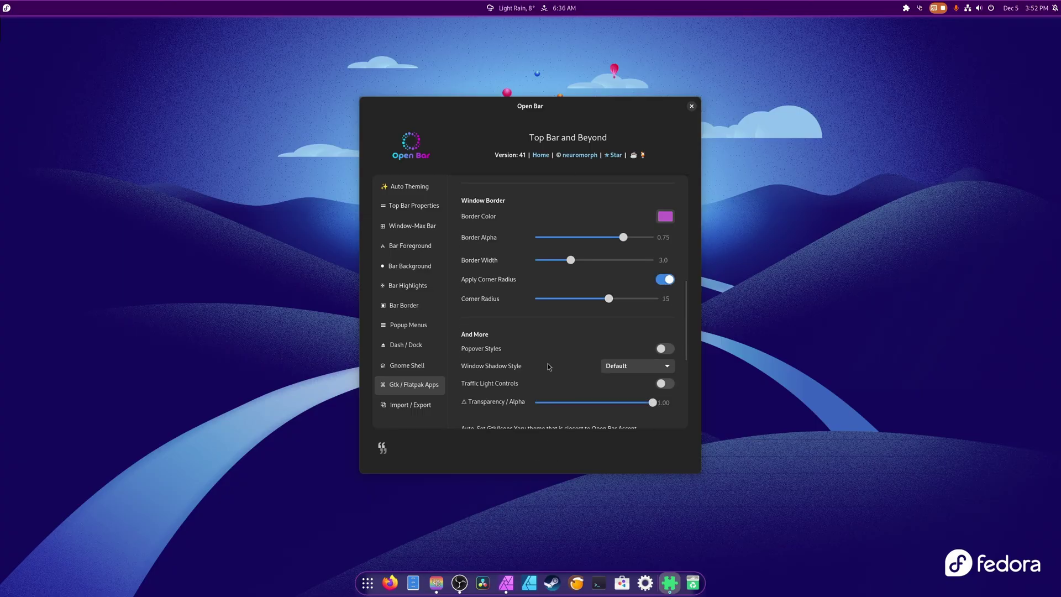
scroll(548, 365, "down", 1)
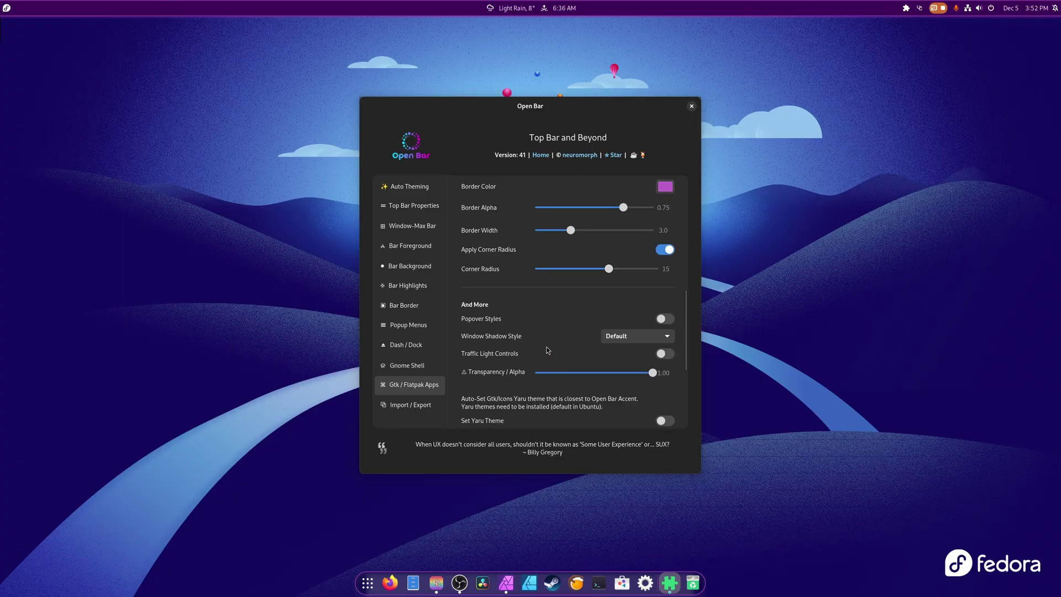
scroll(570, 356, "down", 1)
left_click(665, 323)
left_click_drag(653, 343, 617, 343)
Step: Apply these styles to both Gtk and Flatpak apps
scroll(580, 367, "down", 1)
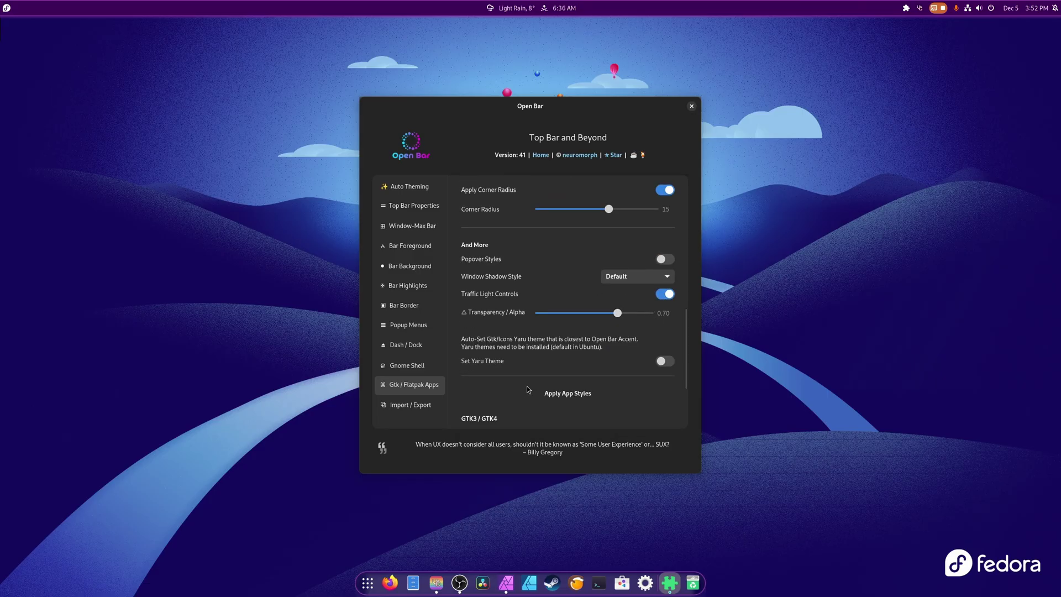
scroll(575, 379, "down", 3)
left_click(662, 374)
scroll(620, 392, "down", 1)
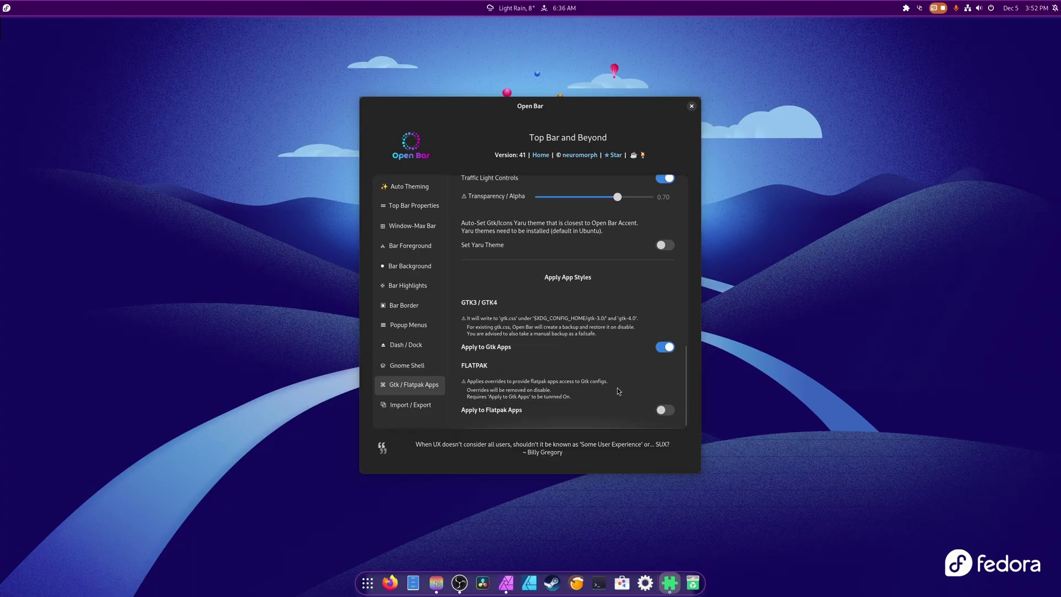
left_click(665, 410)
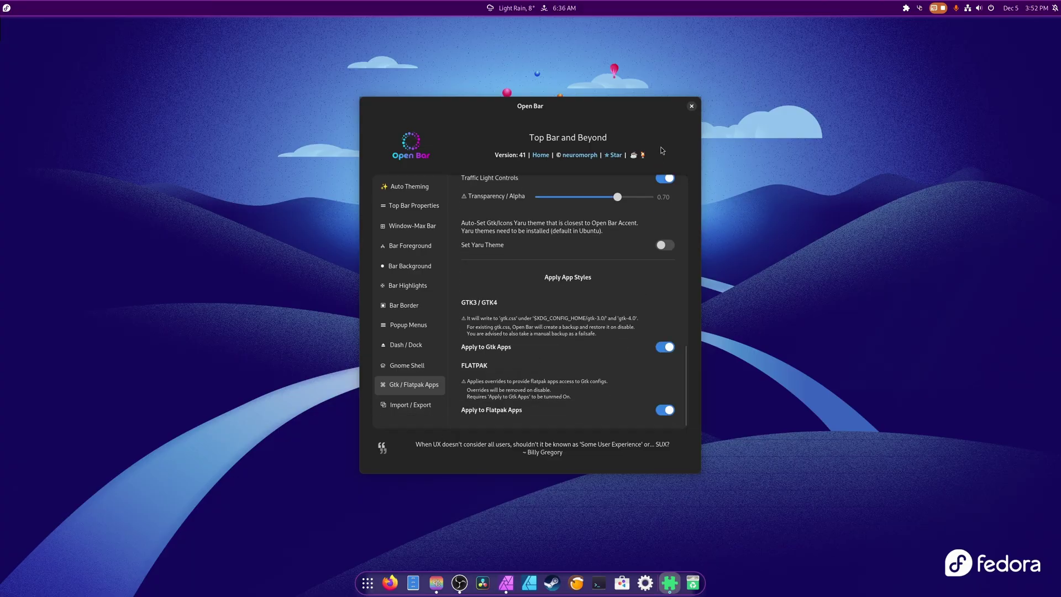
Step: Close Open Bar preferences, then move the GNOME Settings window to the centre and close it
left_click(691, 107)
left_click(644, 583)
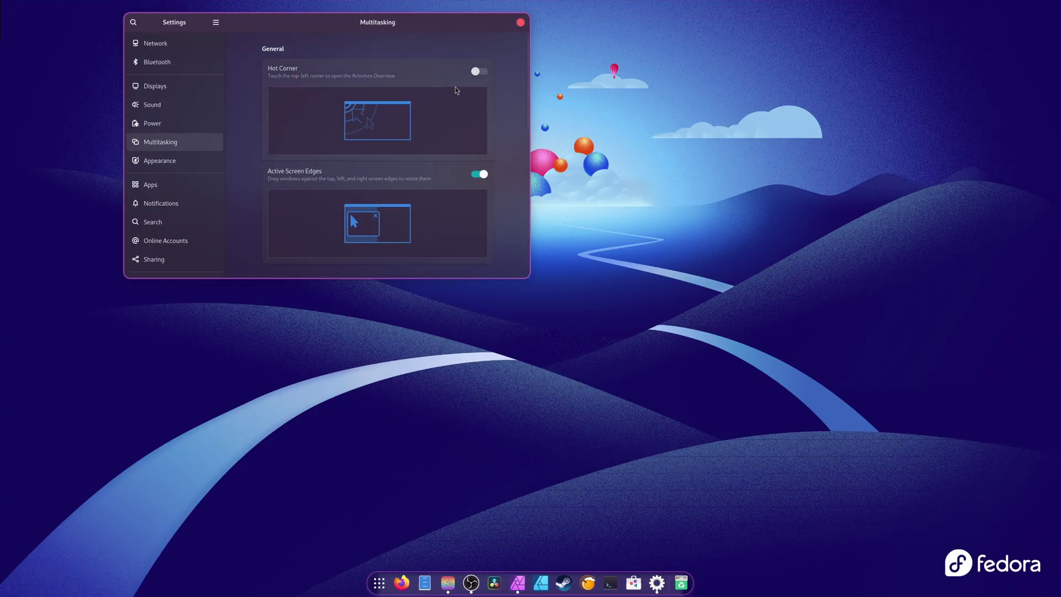
mouse_move(439, 35)
left_mouse_down()
mouse_move(732, 268)
mouse_move(828, 180)
mouse_move(450, 112)
mouse_move(412, 138)
left_mouse_up()
left_click(500, 136)
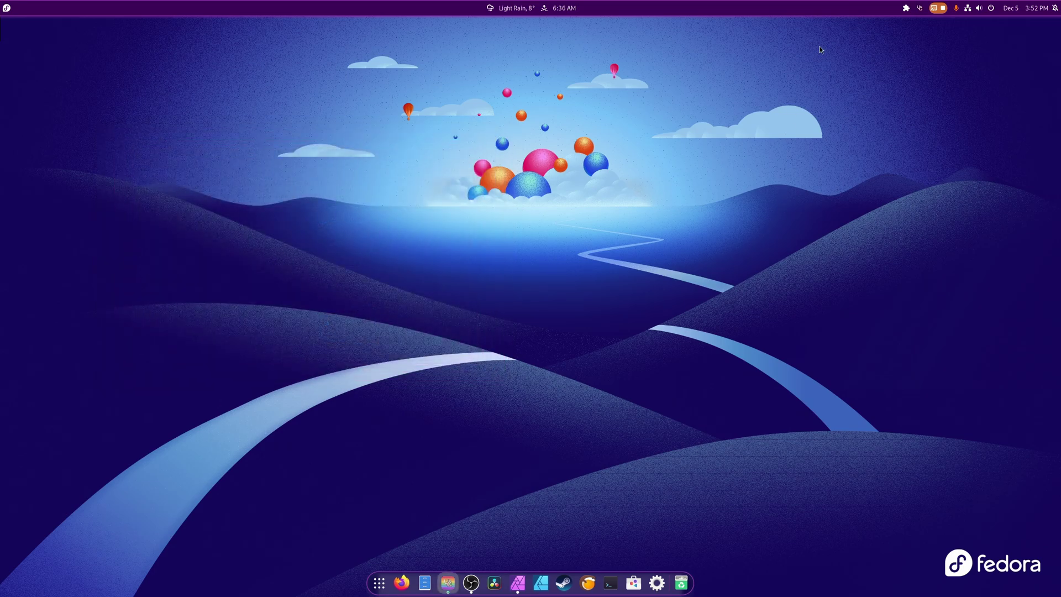
Step: In Blur my Shell's Panel settings, lower the blur sigma to 29
left_click(906, 7)
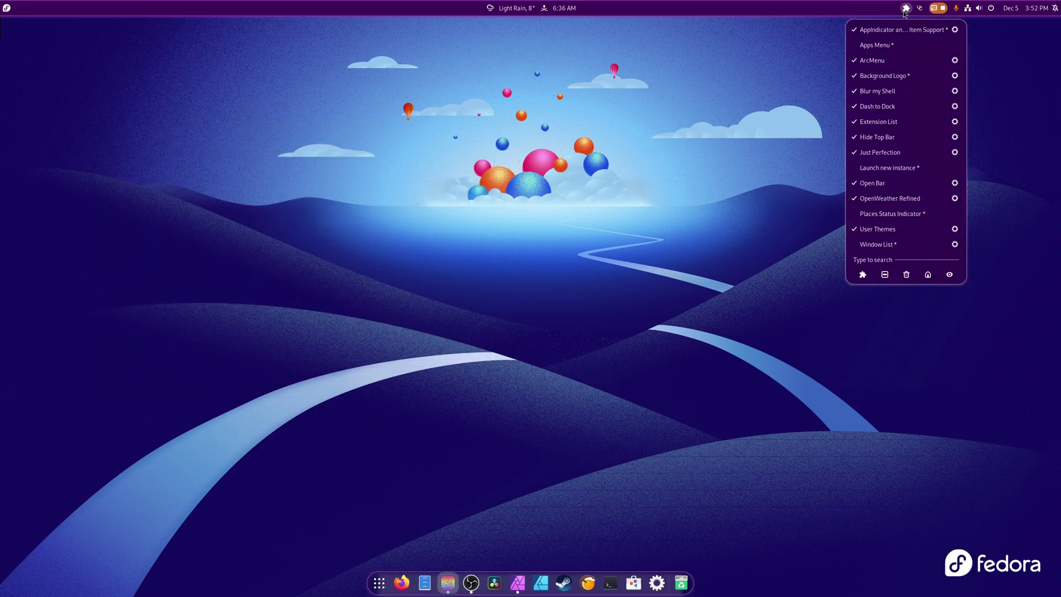
left_click(955, 91)
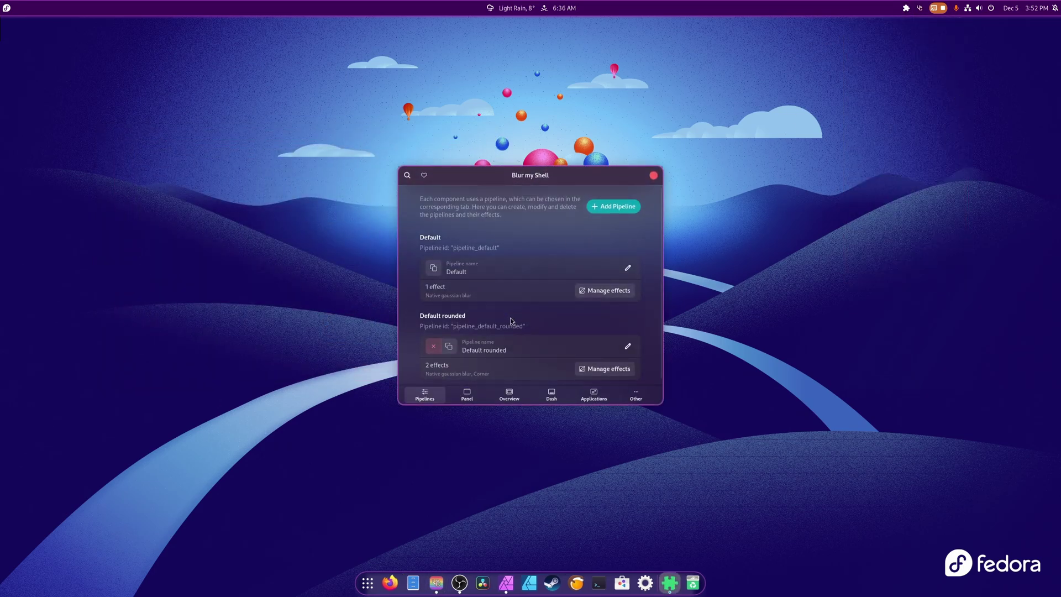
left_click(467, 394)
mouse_move(592, 258)
left_mouse_down()
mouse_move(498, 254)
mouse_move(641, 288)
left_mouse_up()
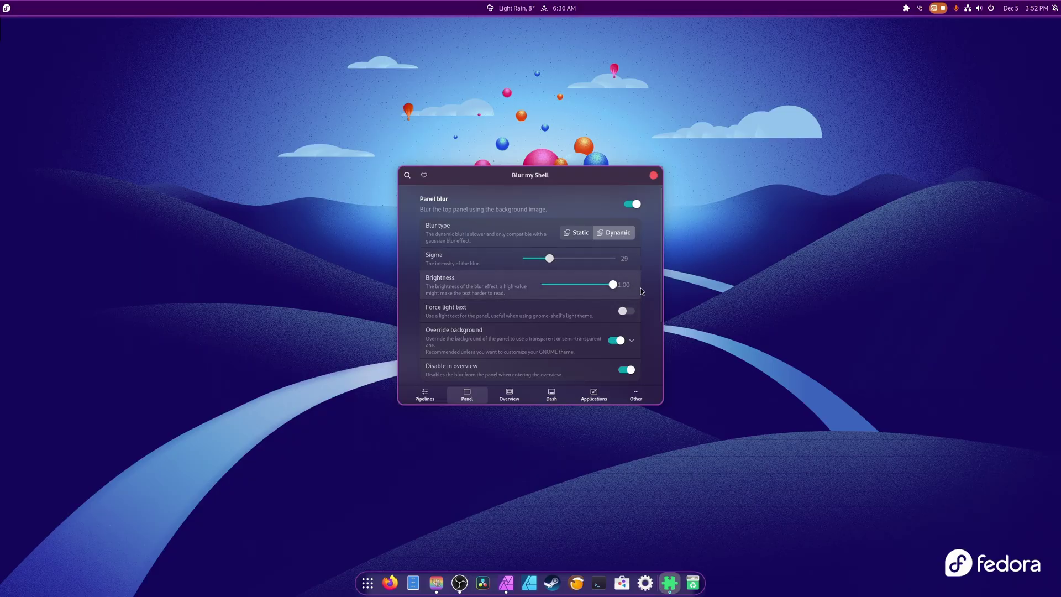
Step: Set the overridden panel background style to Transparent and close the preferences
left_click(632, 340)
left_click(618, 370)
left_click(612, 410)
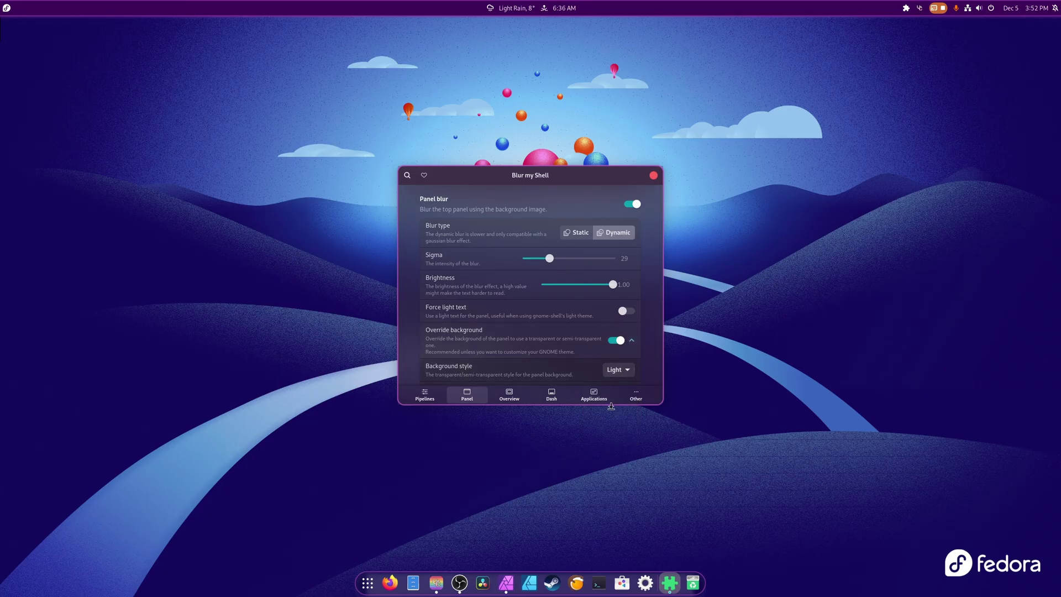
left_click(630, 371)
left_click(627, 420)
left_click(626, 371)
left_click(632, 393)
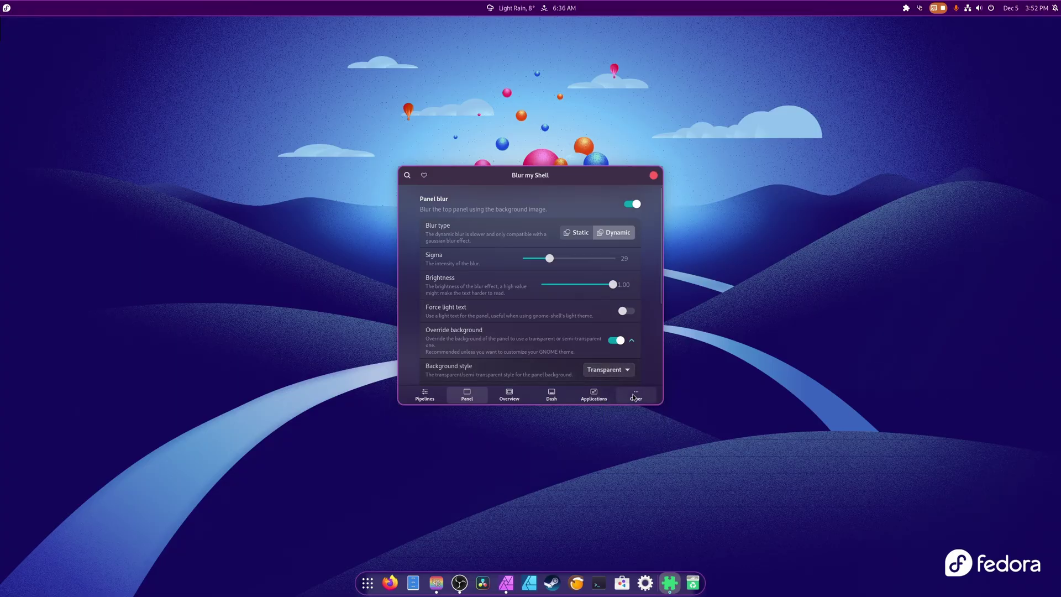
left_click(652, 175)
Step: Lower Open Bar's Bar BG Alpha from 0.30 to about 0.19, then close the window
left_click(906, 8)
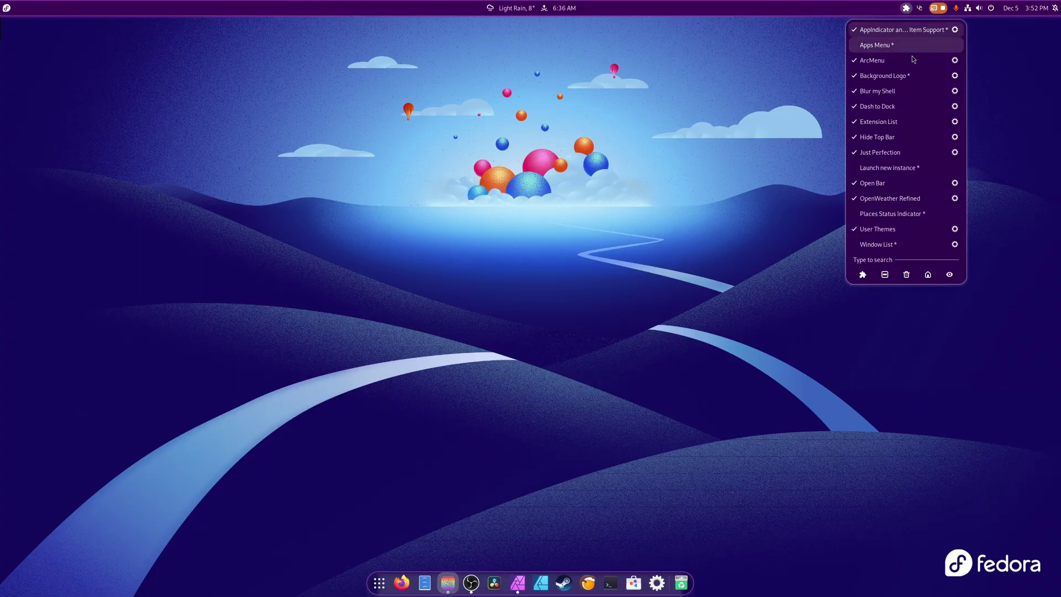
left_click(954, 184)
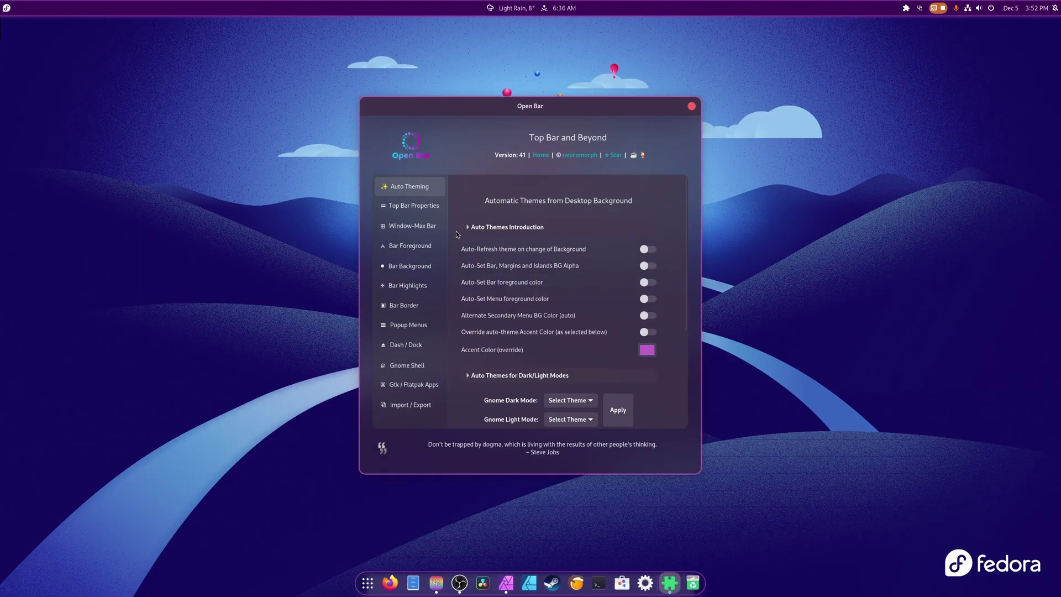
left_click(414, 246)
left_click(418, 266)
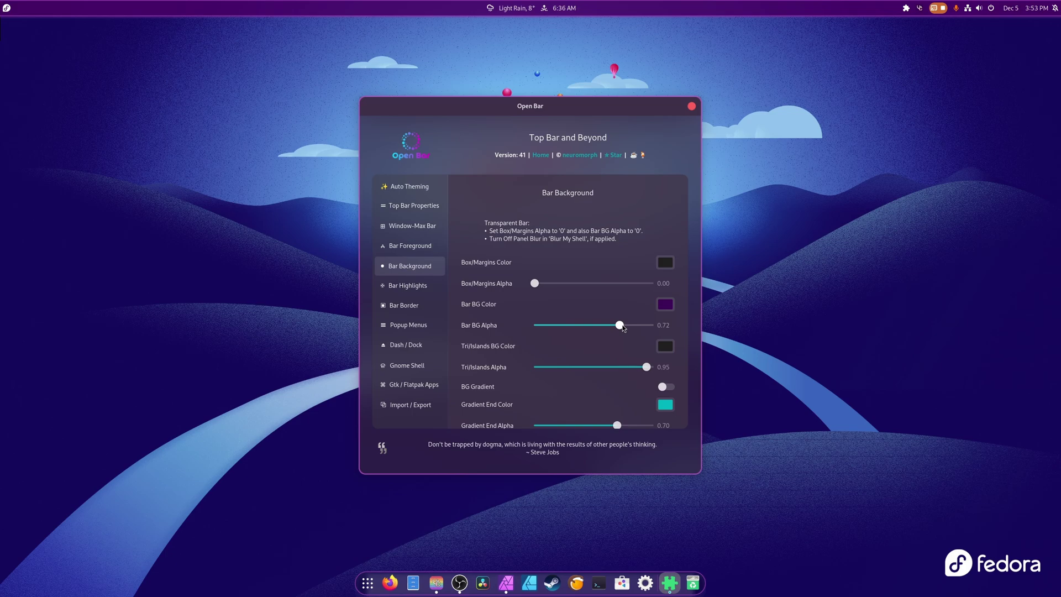
left_click_drag(619, 325, 569, 325)
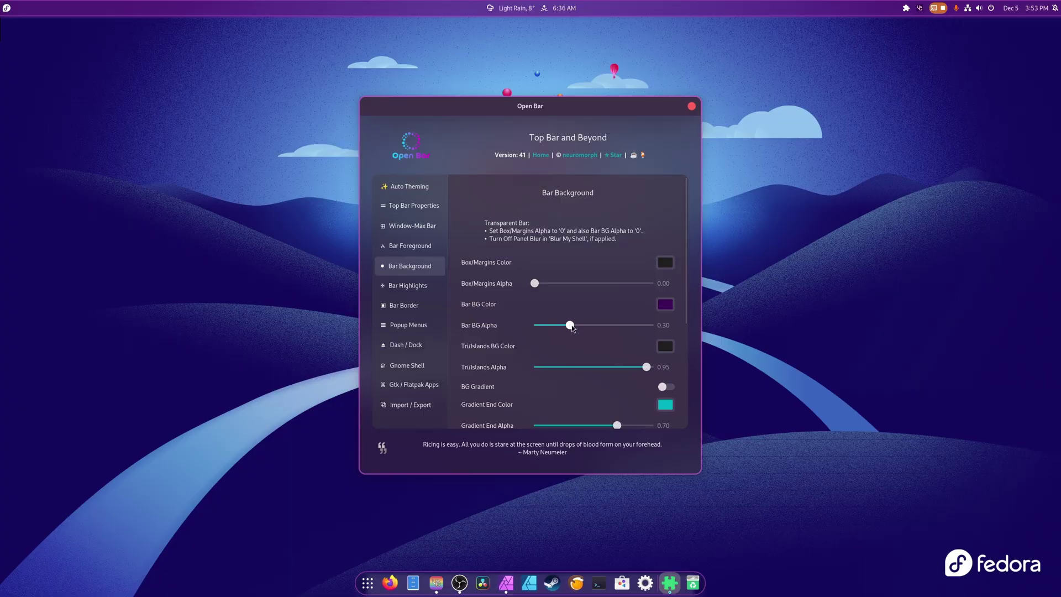
left_click_drag(570, 325, 545, 326)
left_click(692, 106)
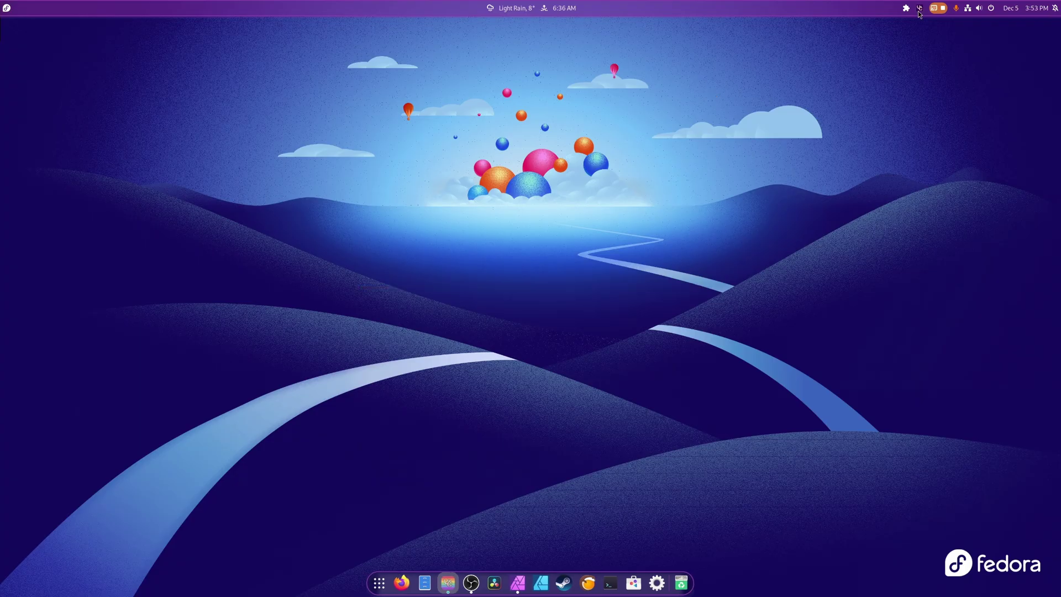
Step: Set Blur my Shell's panel background style to Dark
left_click(906, 8)
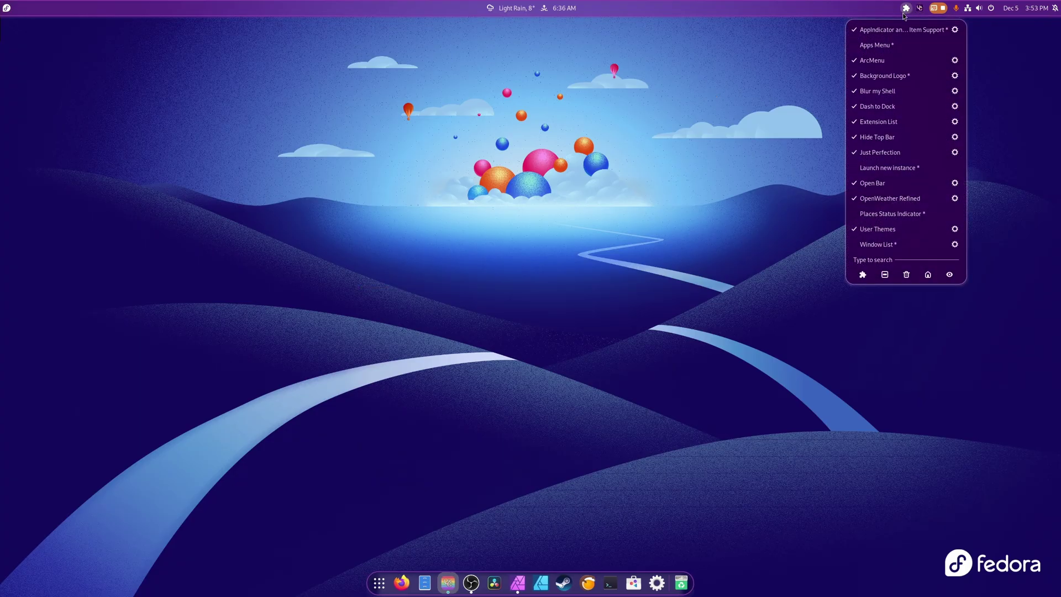
left_click(955, 91)
left_click(467, 395)
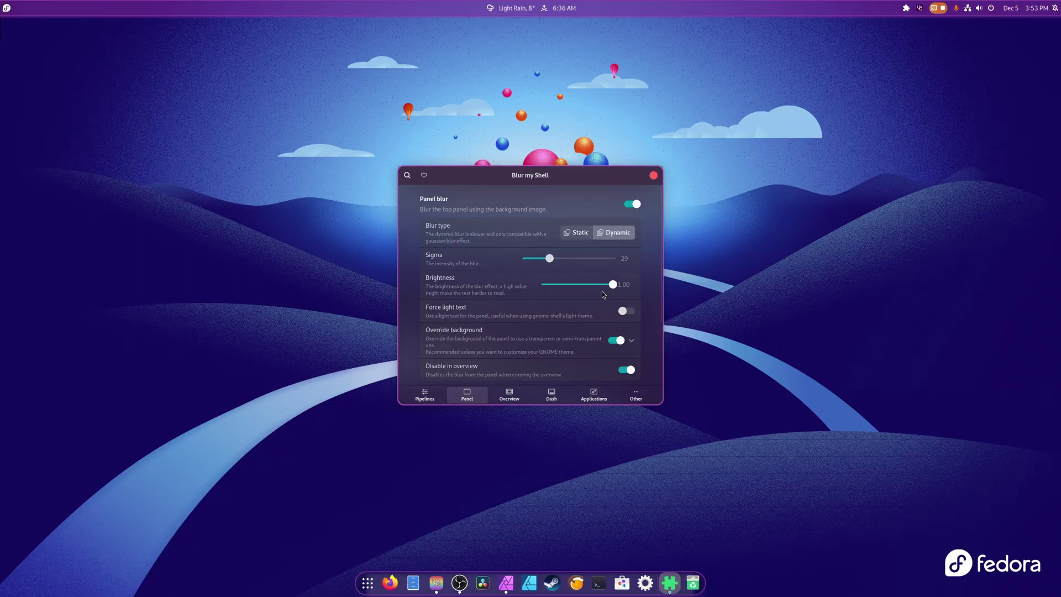
left_click(625, 371)
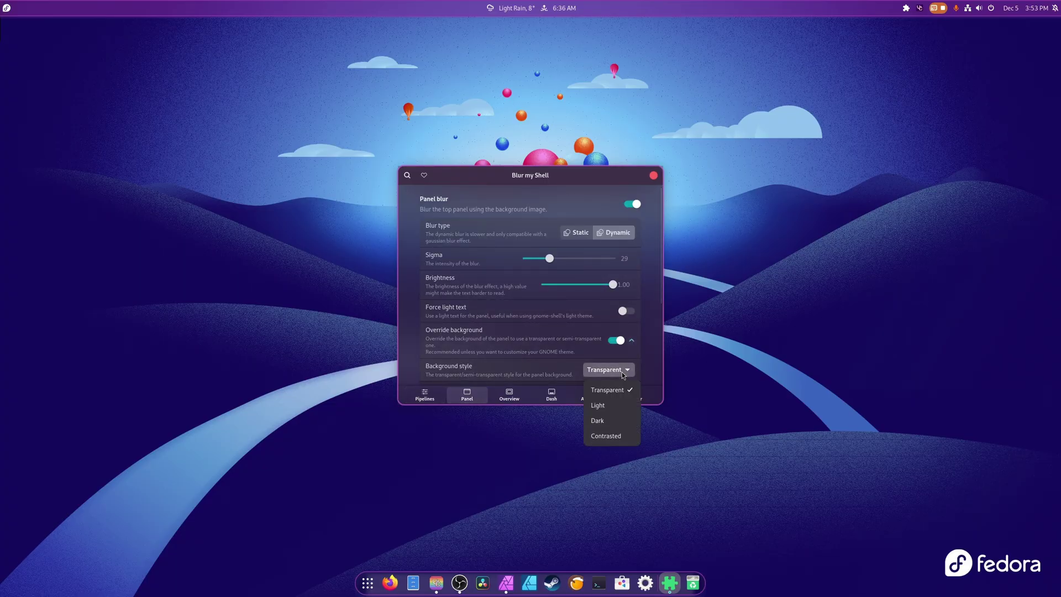
left_click(621, 403)
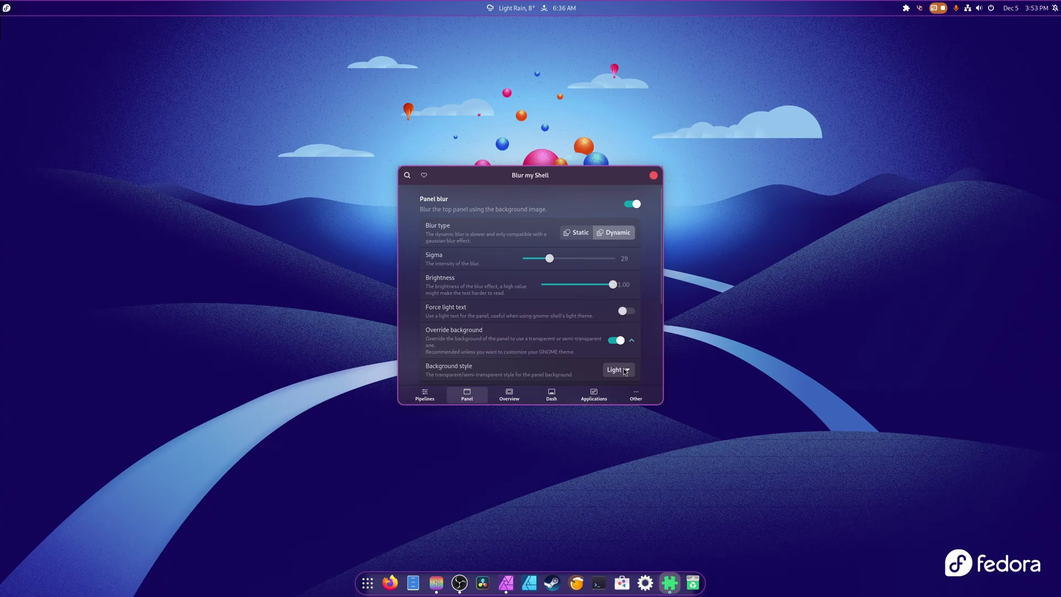
left_click(624, 370)
left_click(630, 418)
Step: Switch the panel blur to Static on the Default pipeline and show its effects list
left_click_drag(622, 182, 397, 99)
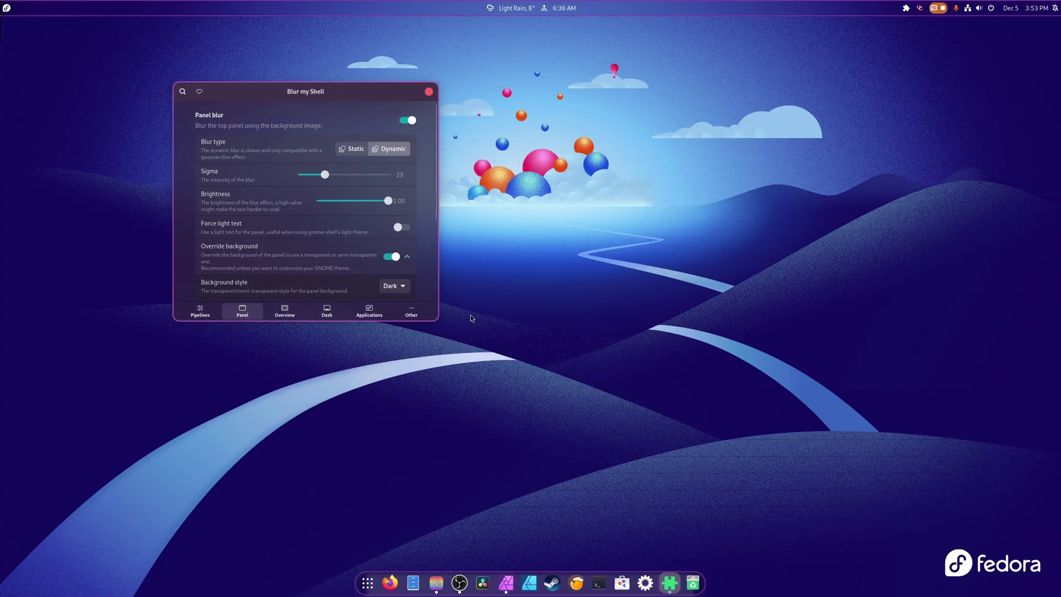
left_click(200, 311)
left_click(238, 312)
left_click(346, 153)
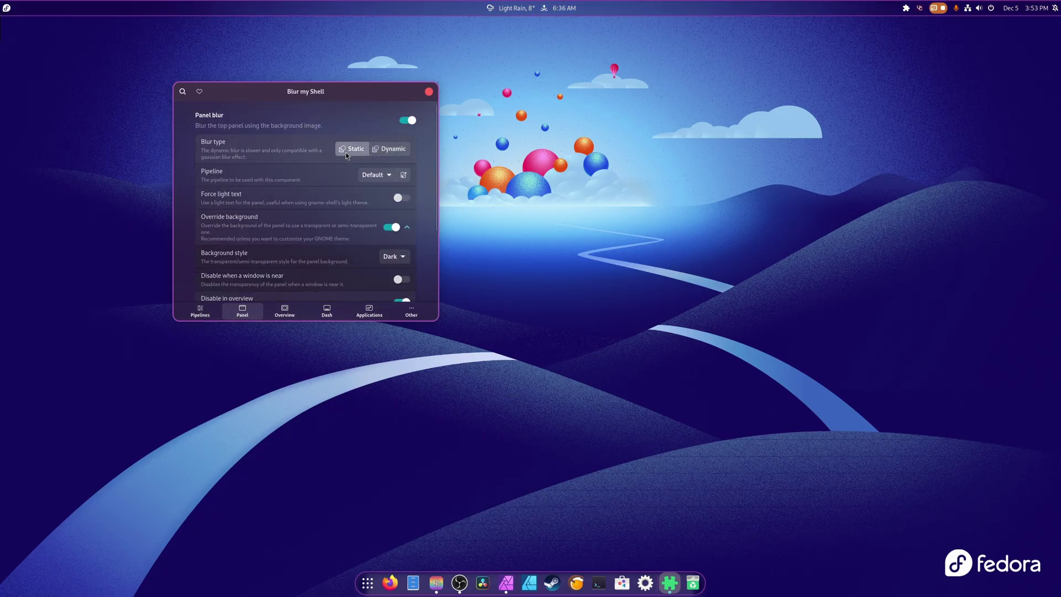
left_click(389, 176)
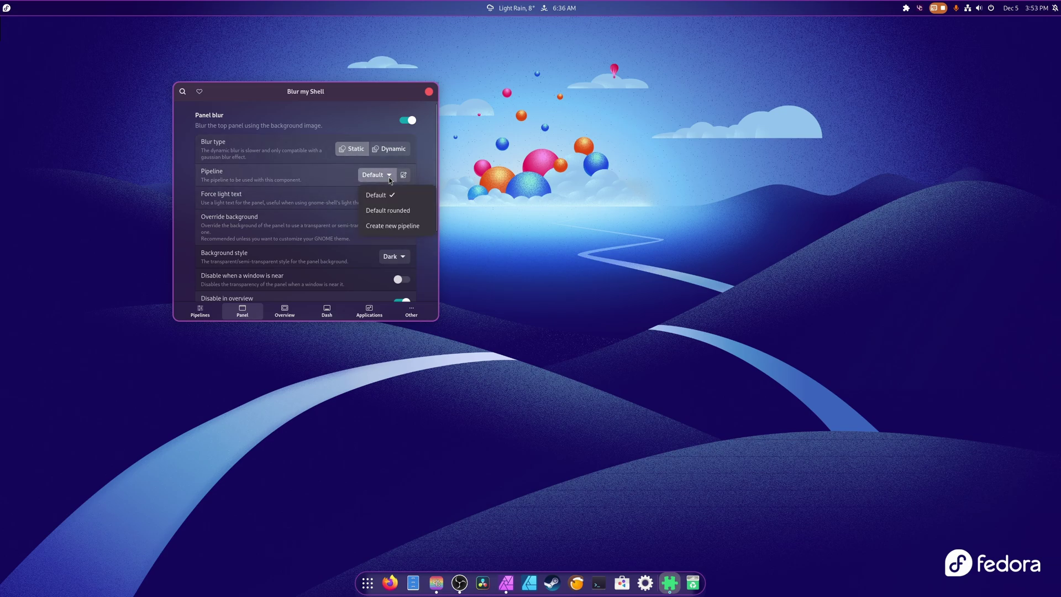
left_click(389, 177)
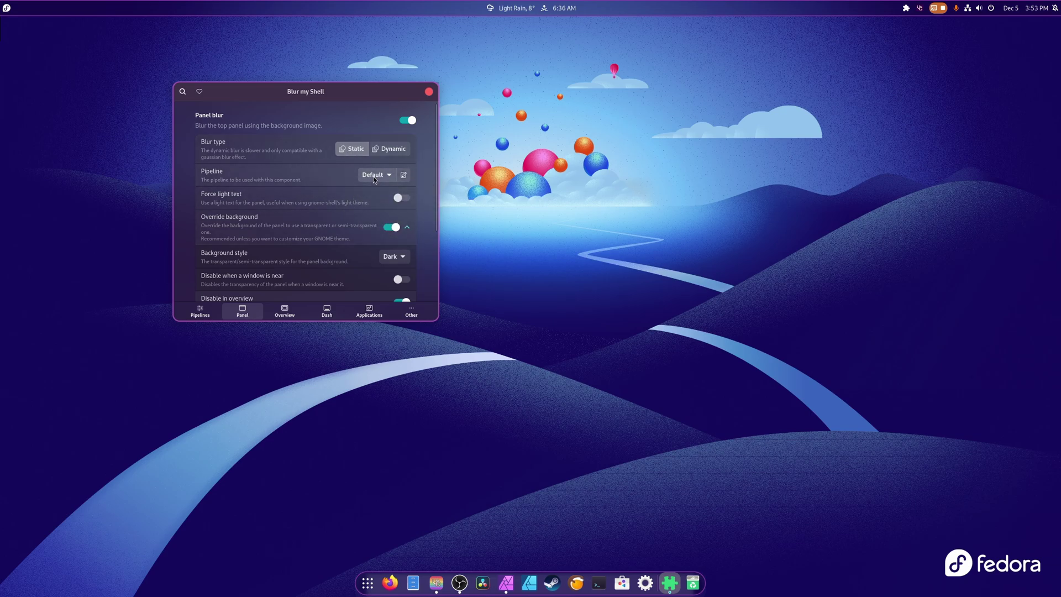
left_click(374, 176)
left_click(405, 175)
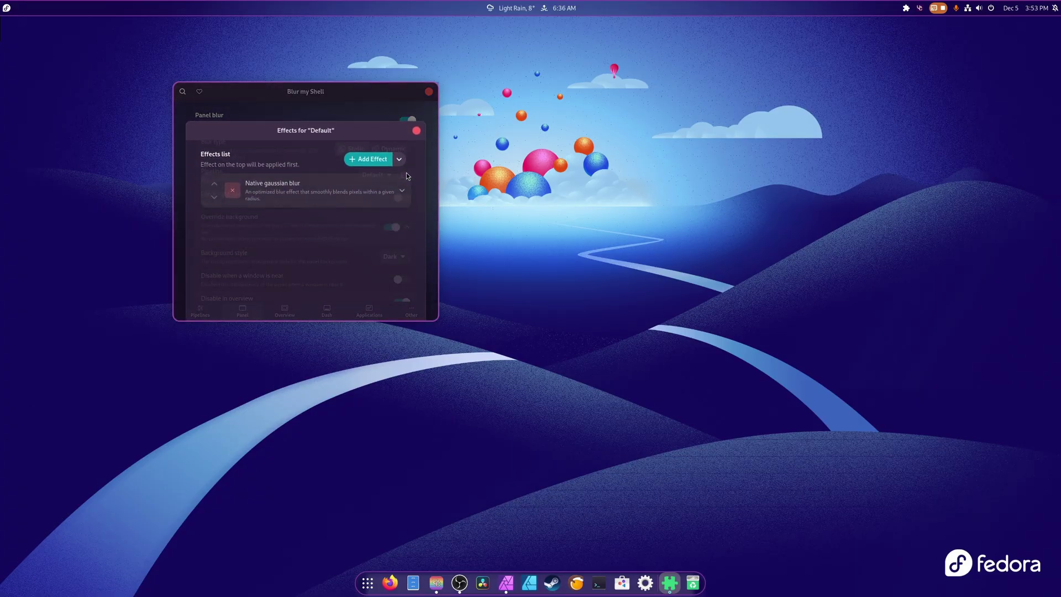
Step: Add a Color effect to the Default pipeline and move it above the gaussian blur
left_click(371, 160)
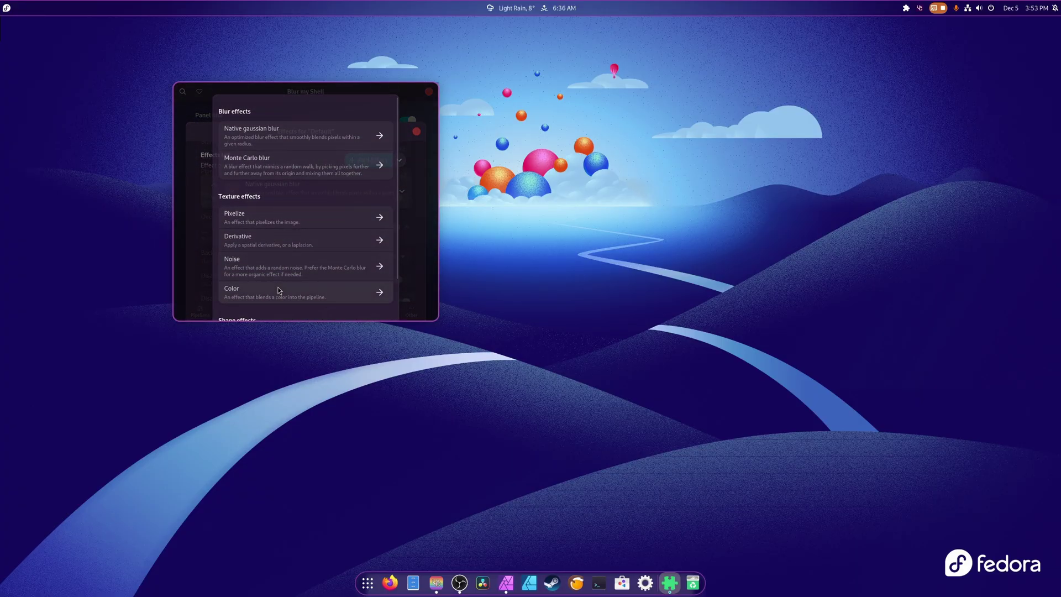
left_click(279, 290)
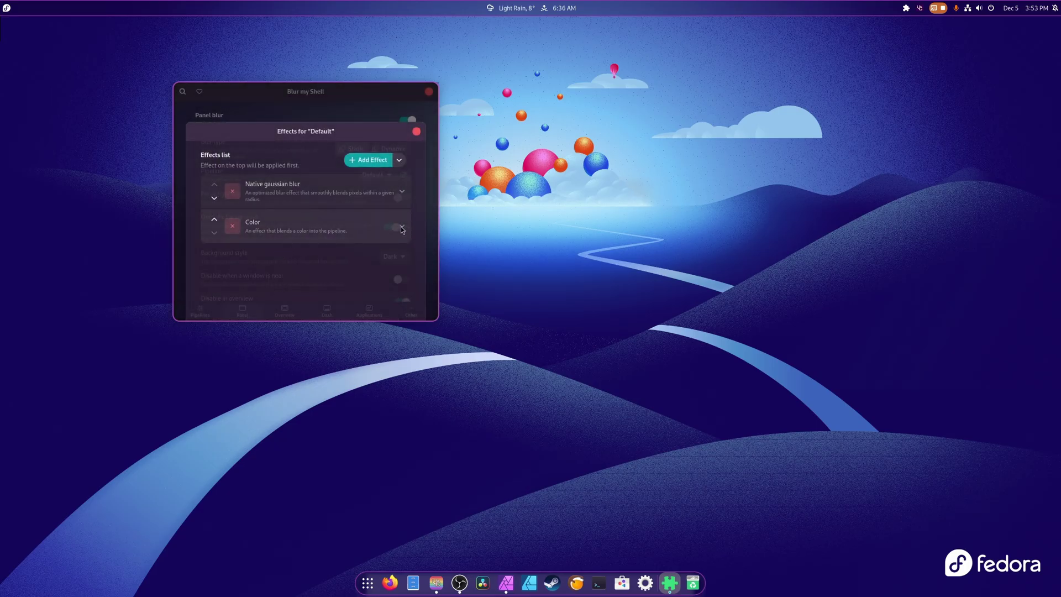
left_click(214, 220)
Step: Set the Color effect to purple #46005F and close the effects dialog
left_click(401, 192)
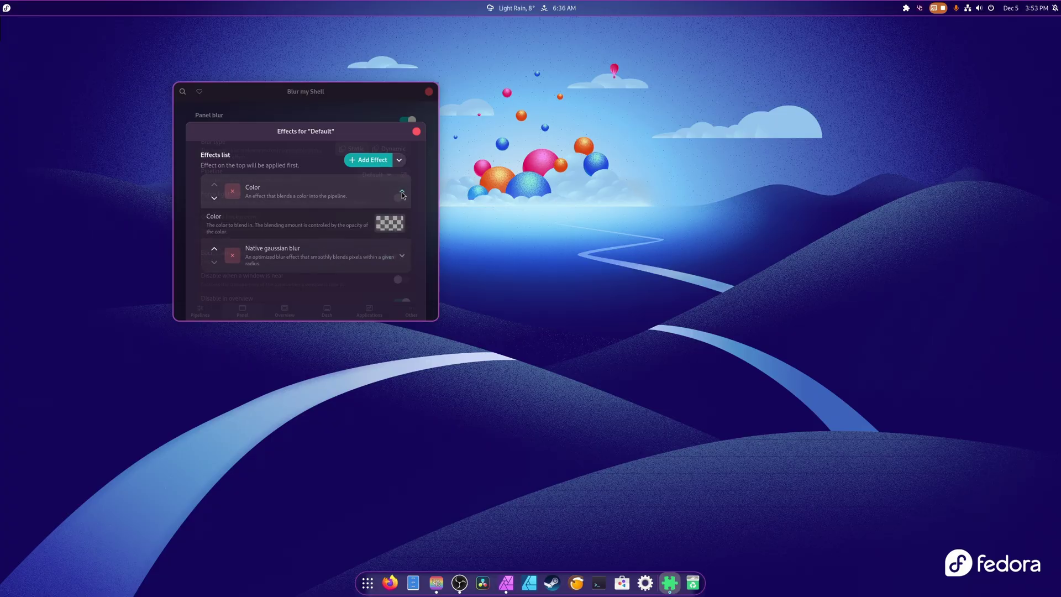
left_click(389, 224)
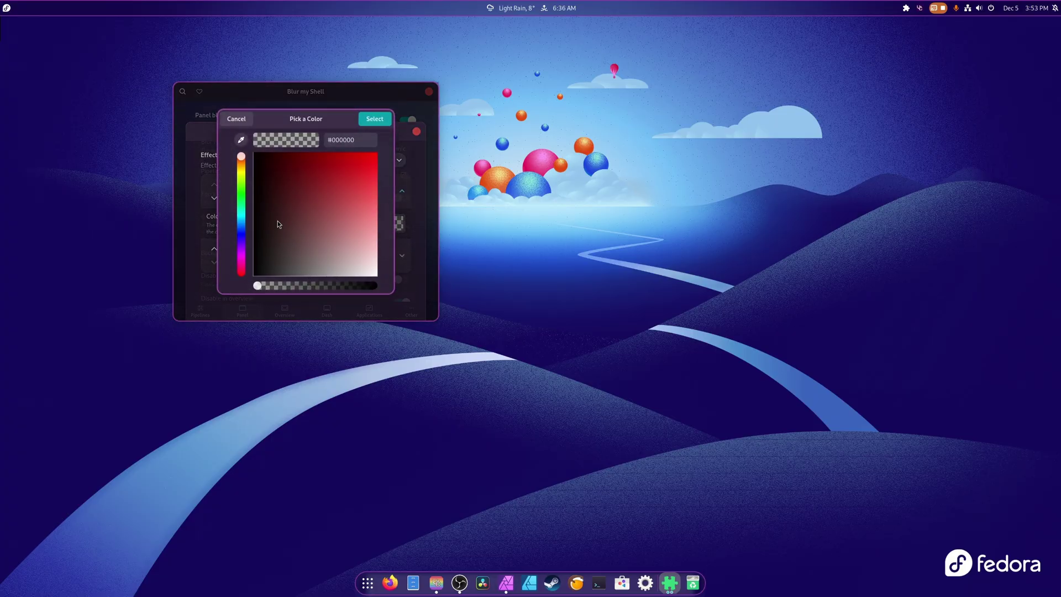
mouse_move(242, 158)
left_mouse_down()
mouse_move(247, 253)
mouse_move(300, 285)
left_mouse_up()
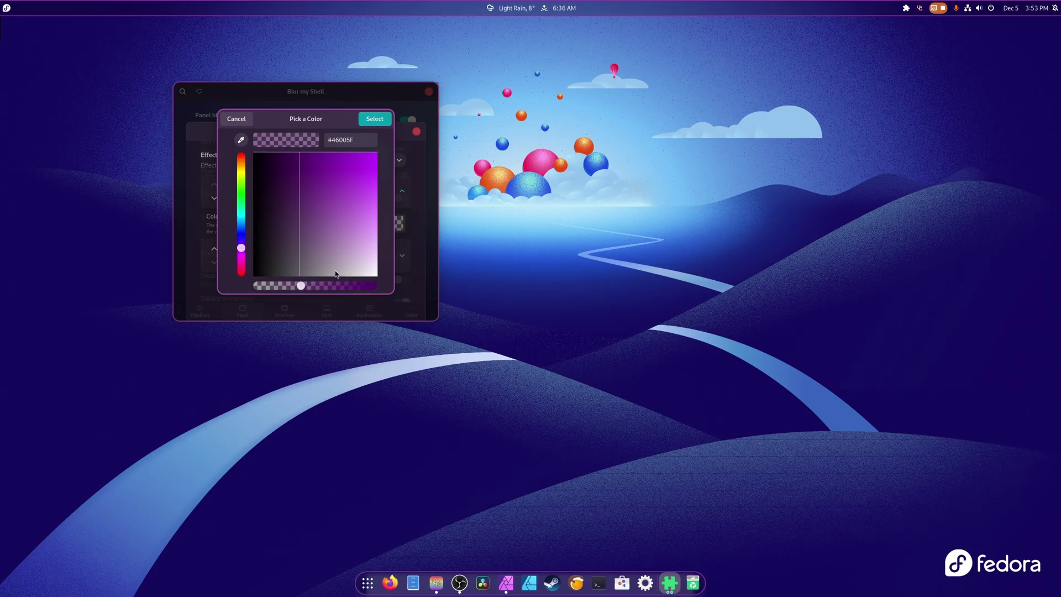
left_click(375, 120)
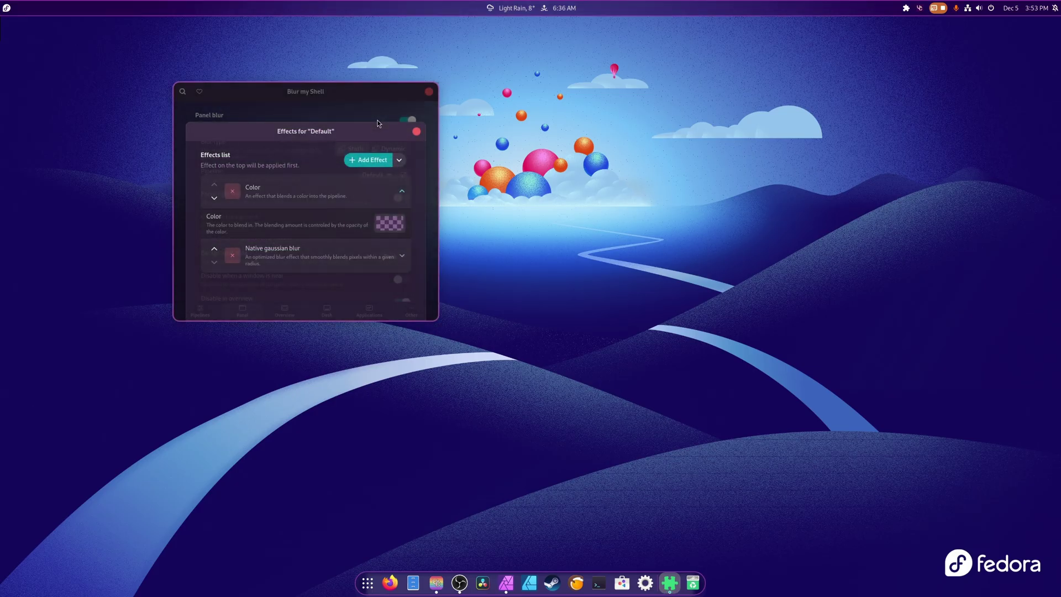
left_click(416, 131)
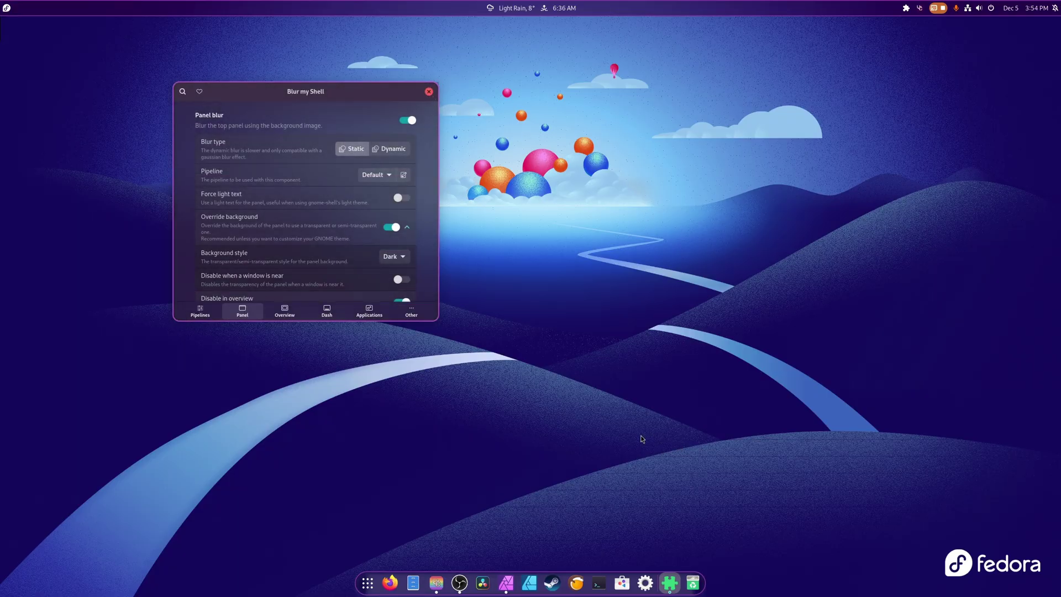
Step: Disable Enable Shadow in Open Bar's Dash / Dock settings, closing Blur my Shell first
key("ctrl+q")
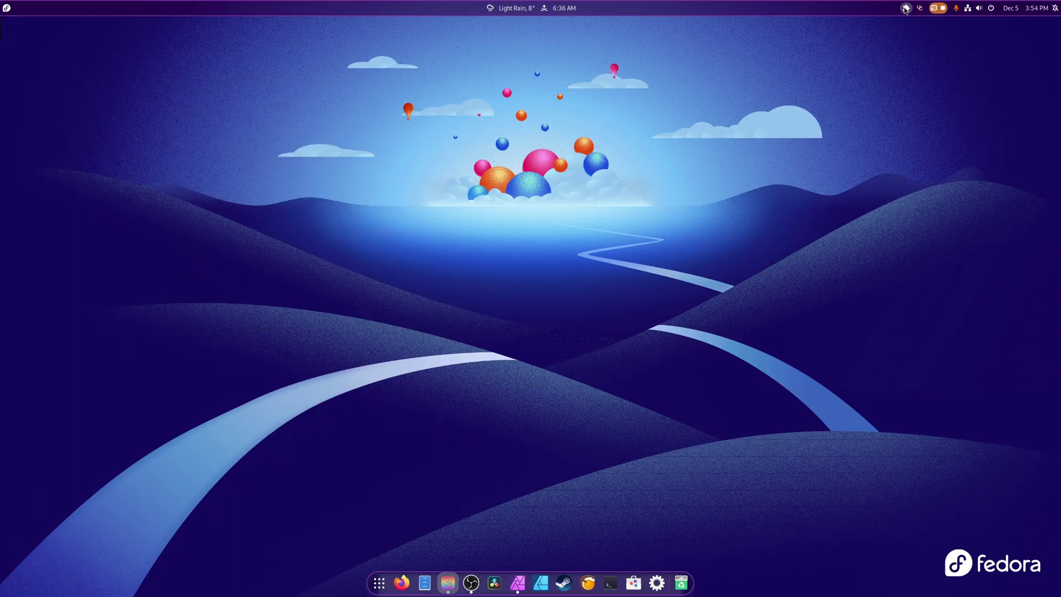
left_click(906, 8)
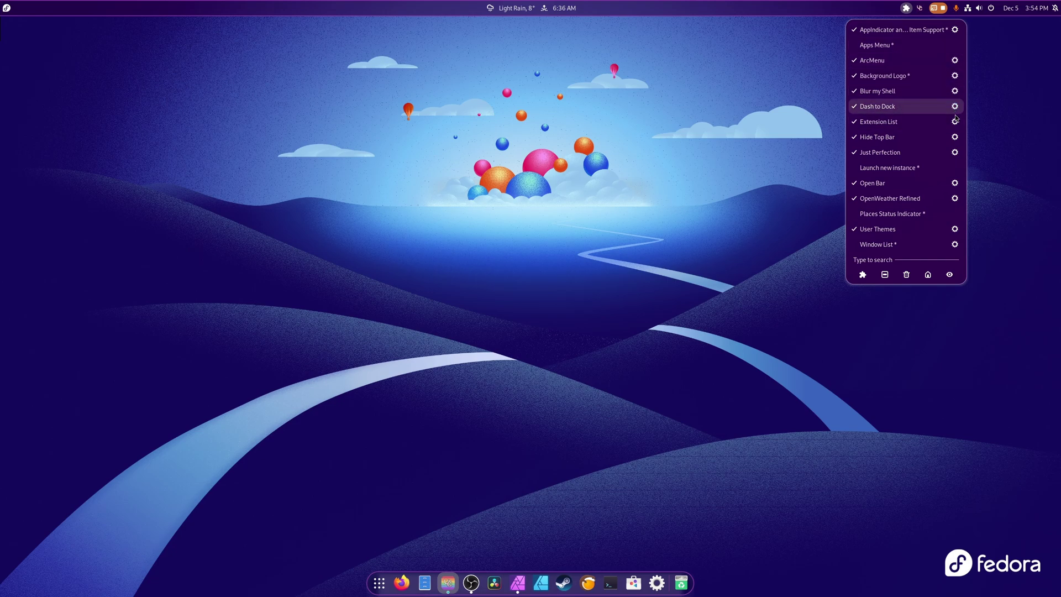
left_click(954, 183)
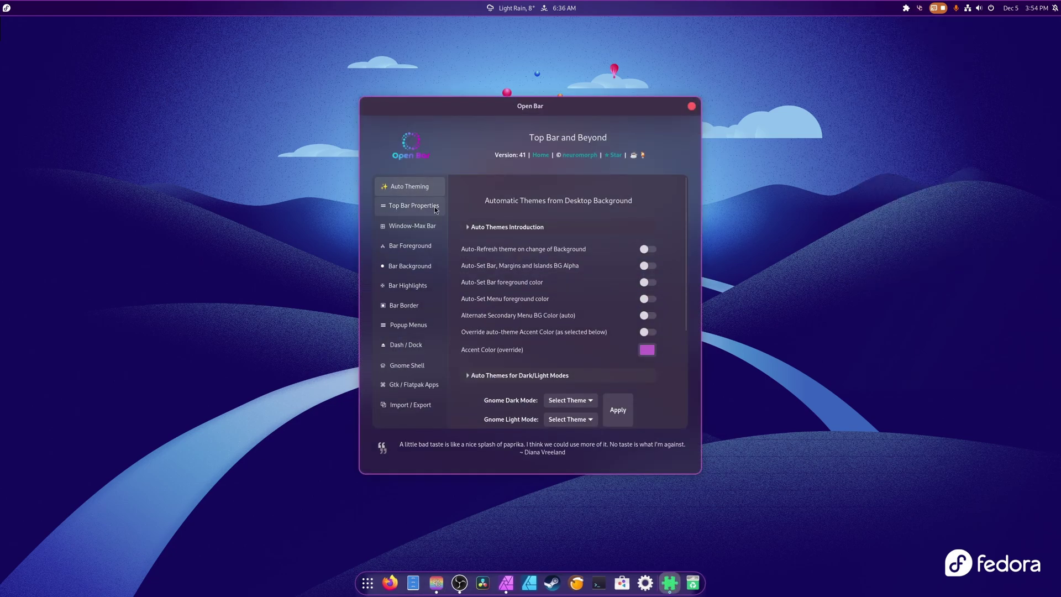
left_click(406, 345)
left_click(665, 399)
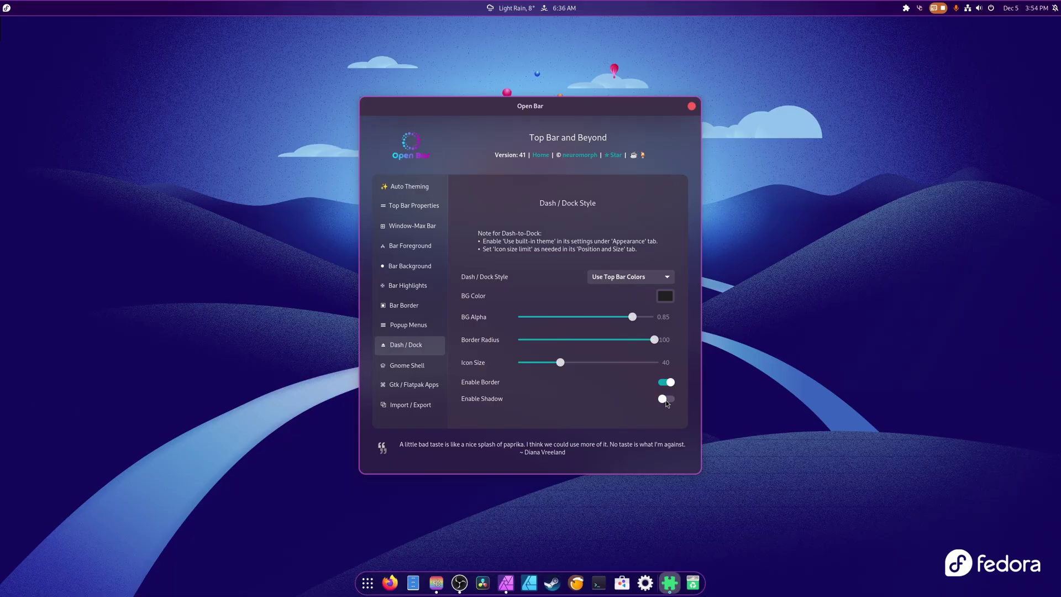
left_click(691, 106)
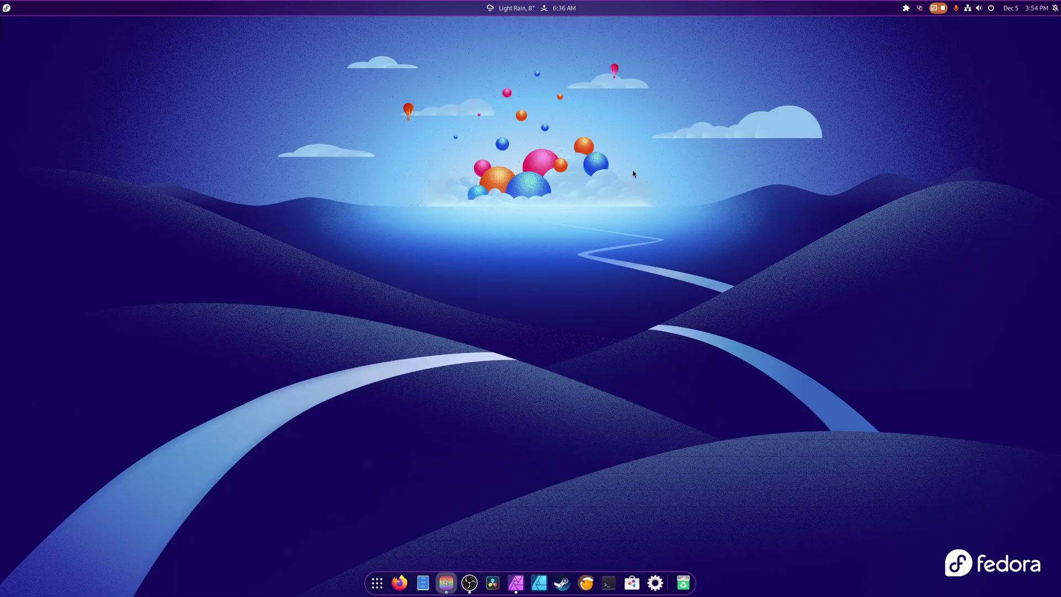
Step: Use Files to set the purple neon cyberpunk cityscape image as the desktop wallpaper
left_click(378, 583)
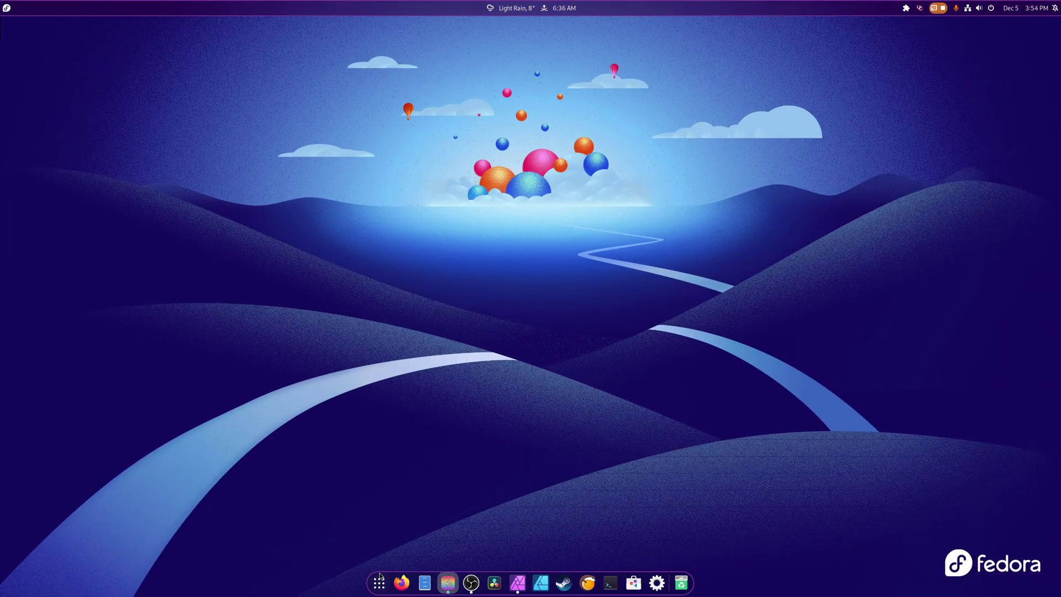
left_click(378, 584)
left_click(449, 481)
left_click(424, 576)
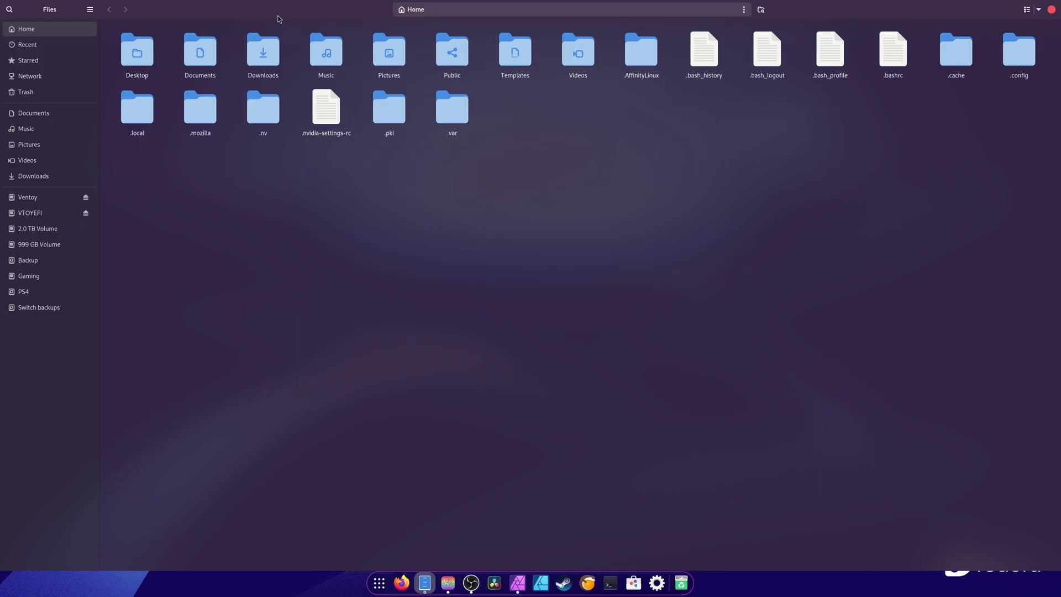
left_click(424, 581)
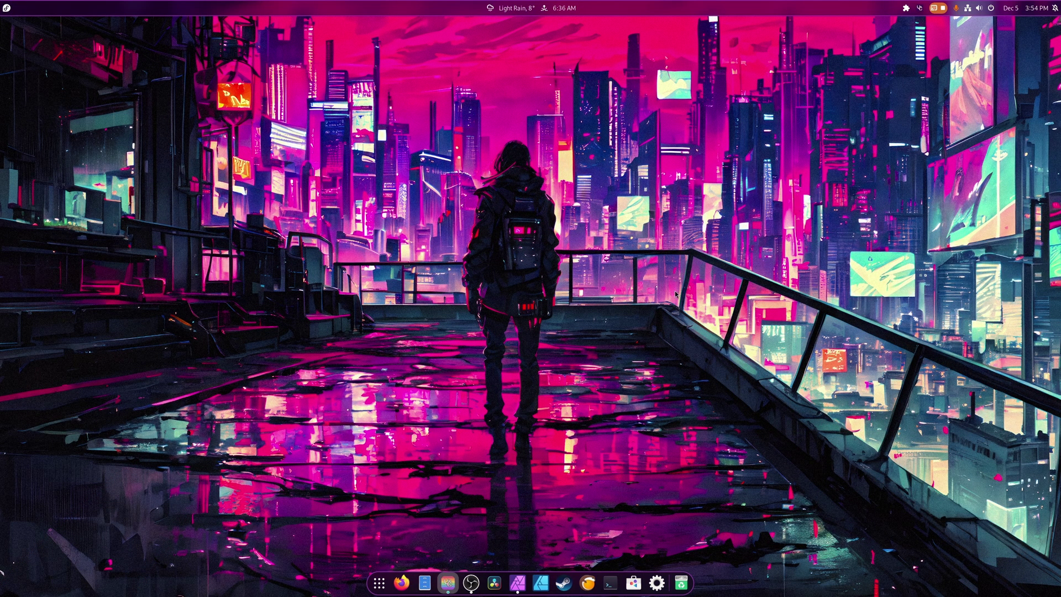
Step: Open a new terminal, maximize it and enlarge its text
left_click(610, 583)
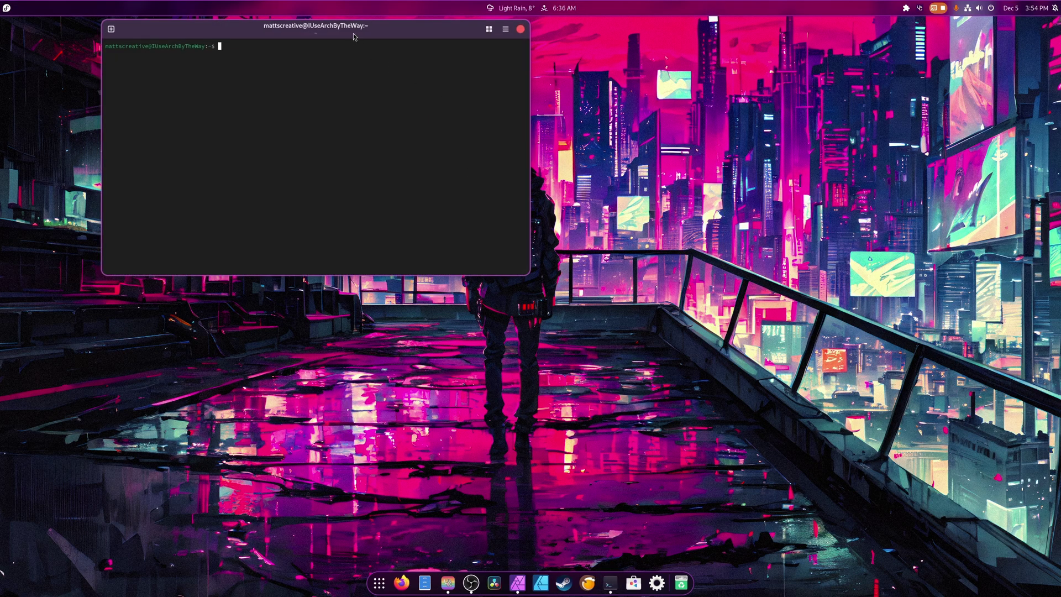
double_click(354, 35)
key("ctrl+plus")
key("ctrl+plus")
key("ctrl+plus")
key("ctrl+plus")
key("ctrl+plus")
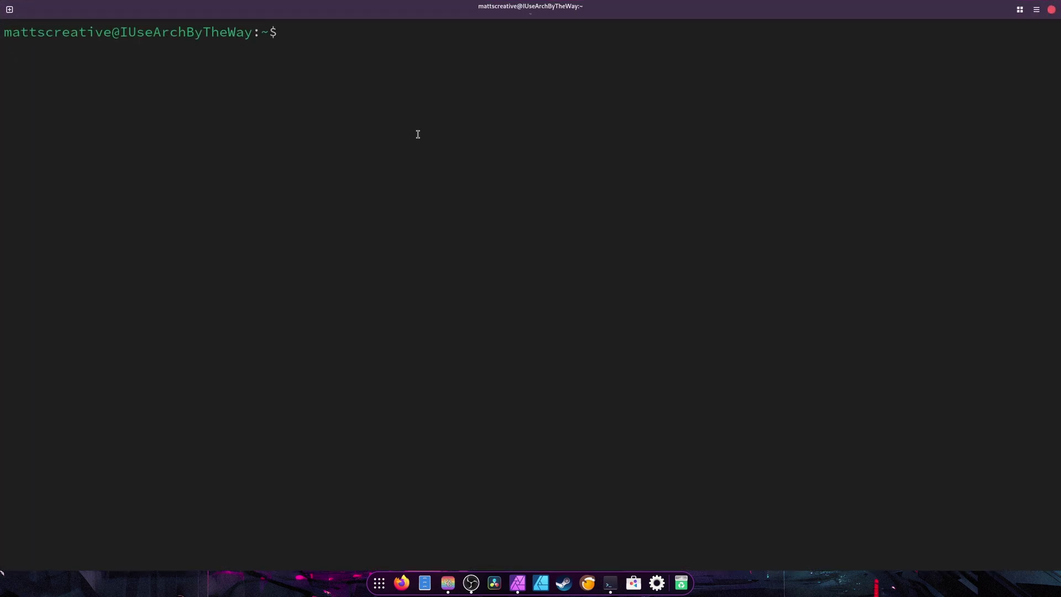
Step: Install numix-icon-theme-circle via 'sudo dnf in', entering the password and answering y
type("syudo dnf i")
key("BackSpace")
key("BackSpace")
key("BackSpace")
key("ctrl+u")
type("sudo dnf in numix-")
type("icon-theme-circle")
key("Return")
key("Return")
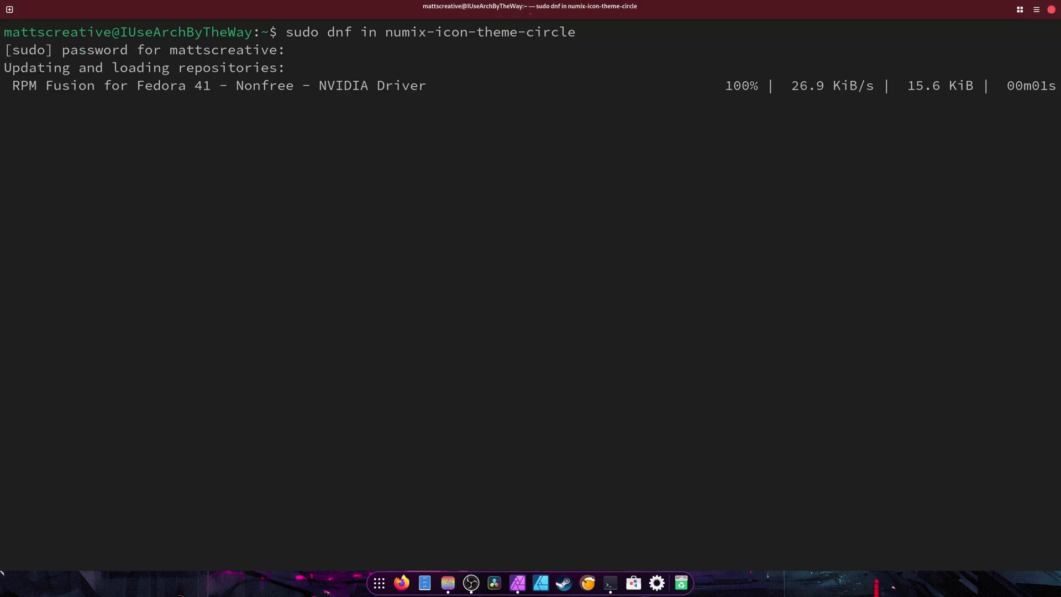
type("y")
key("Return")
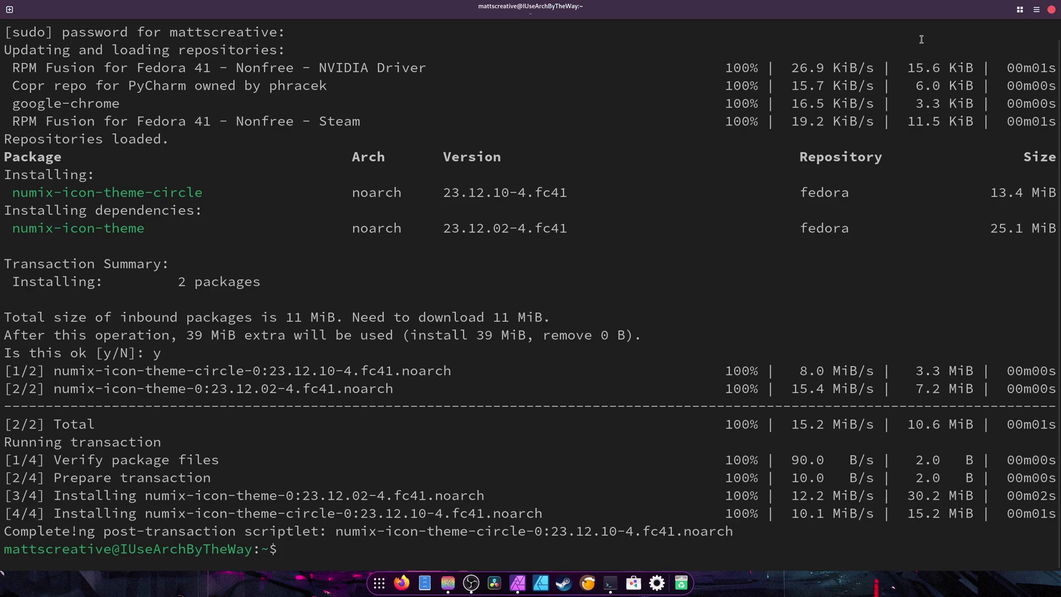
left_click(1050, 10)
Step: Search 'numix folders' in Firefox and open the numix-folders GitHub repository
left_click(401, 582)
key("ctrl+l")
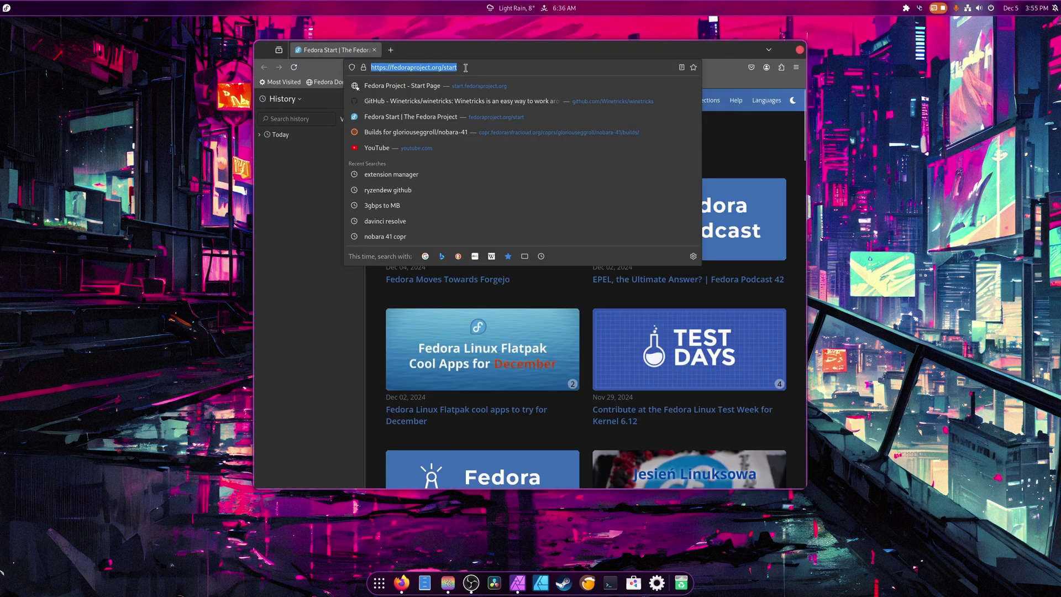
type("numix folders")
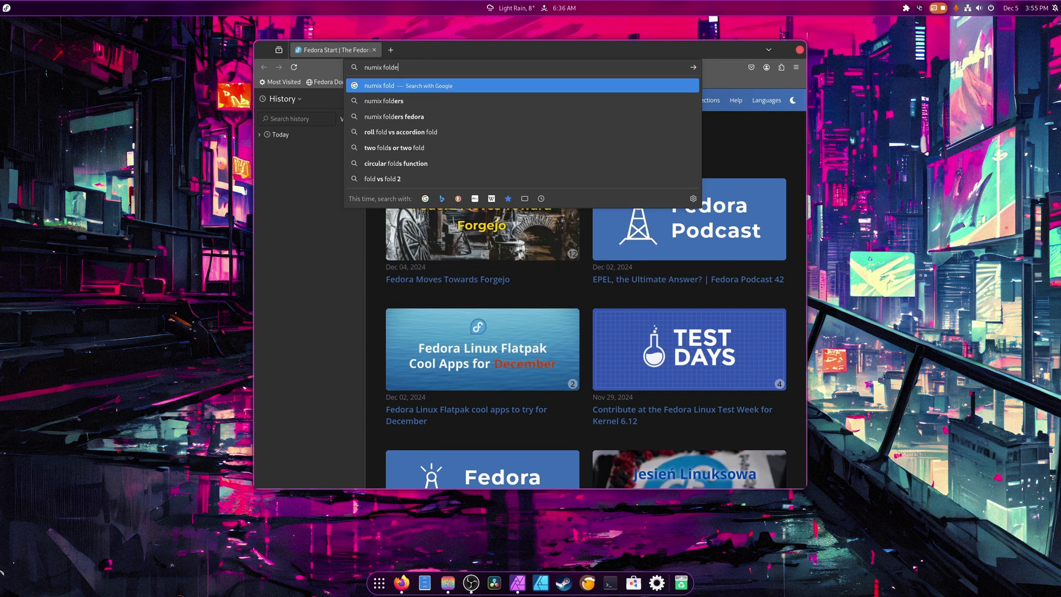
key("Return")
left_click(497, 180)
Step: Download the repository as numix-folders-master.zip and show it in its folder
left_click(637, 181)
left_click(529, 274)
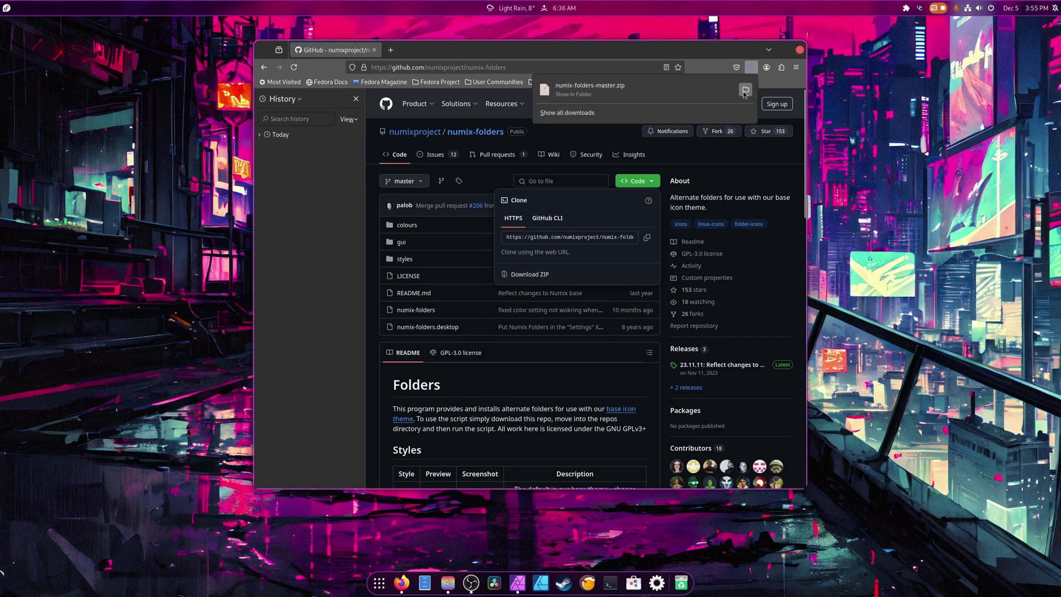
left_click(741, 94)
Step: Extract the ZIP and open the numix-folders-master folder
right_click(245, 59)
left_click(258, 78)
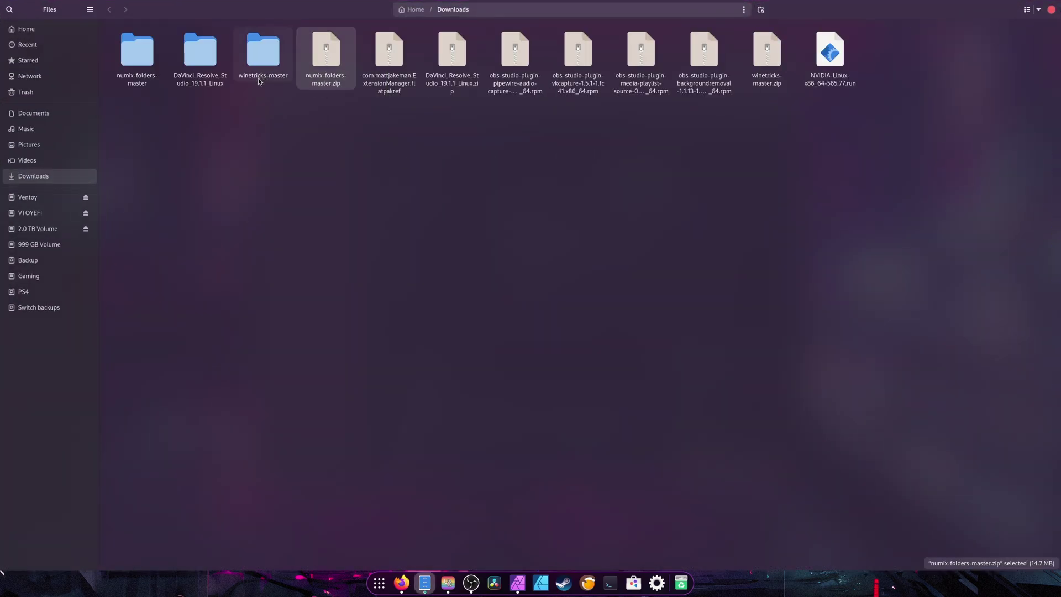
double_click(244, 55)
Step: Run sudo ./numix-folders from a terminal in that folder, entering the password
right_click(347, 188)
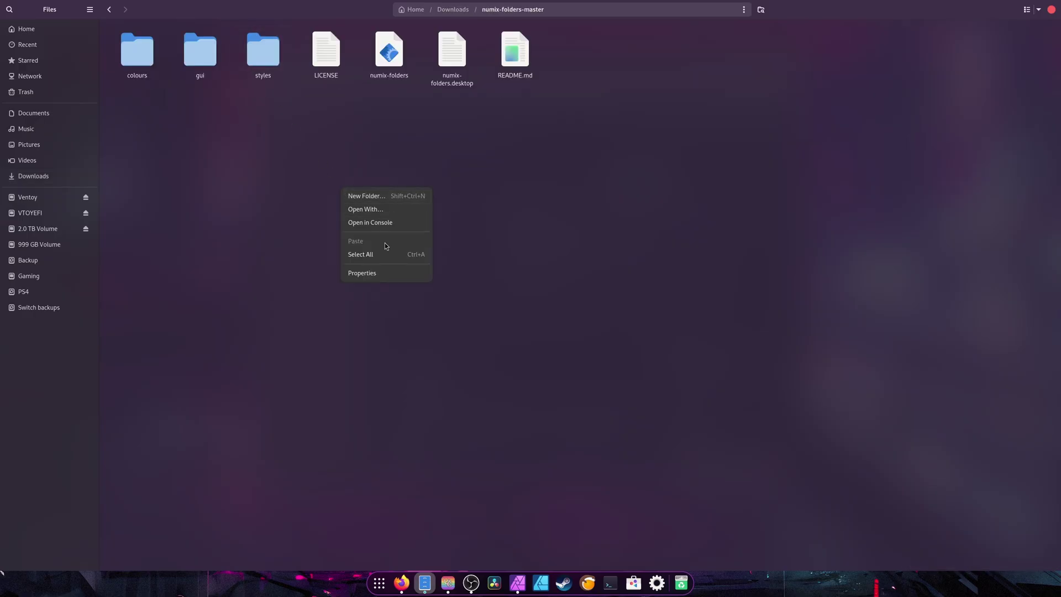
left_click(387, 231)
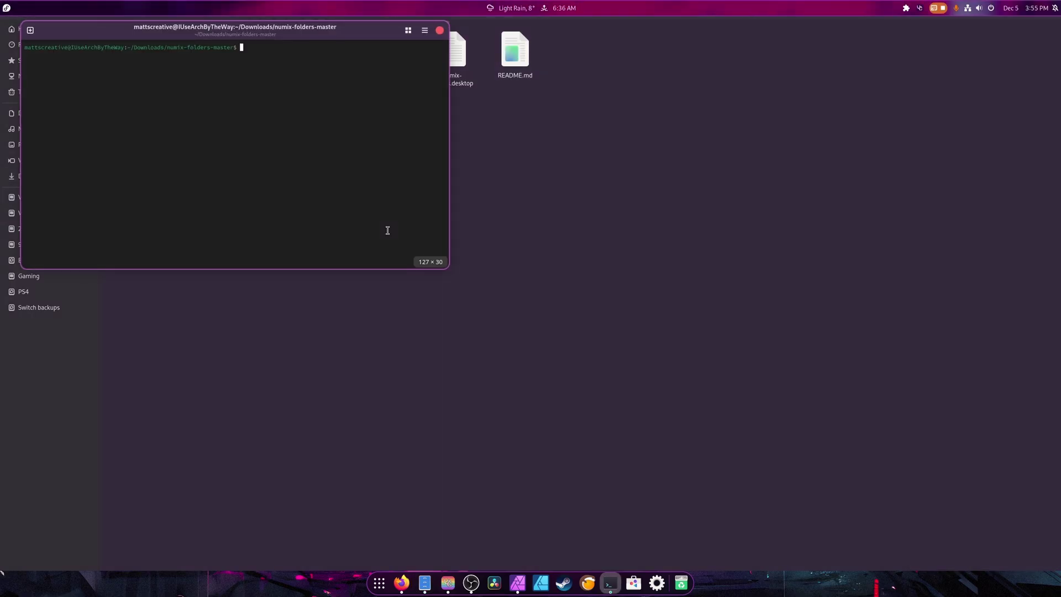
type("sudo ./")
type("num")
key("Tab")
key("Return")
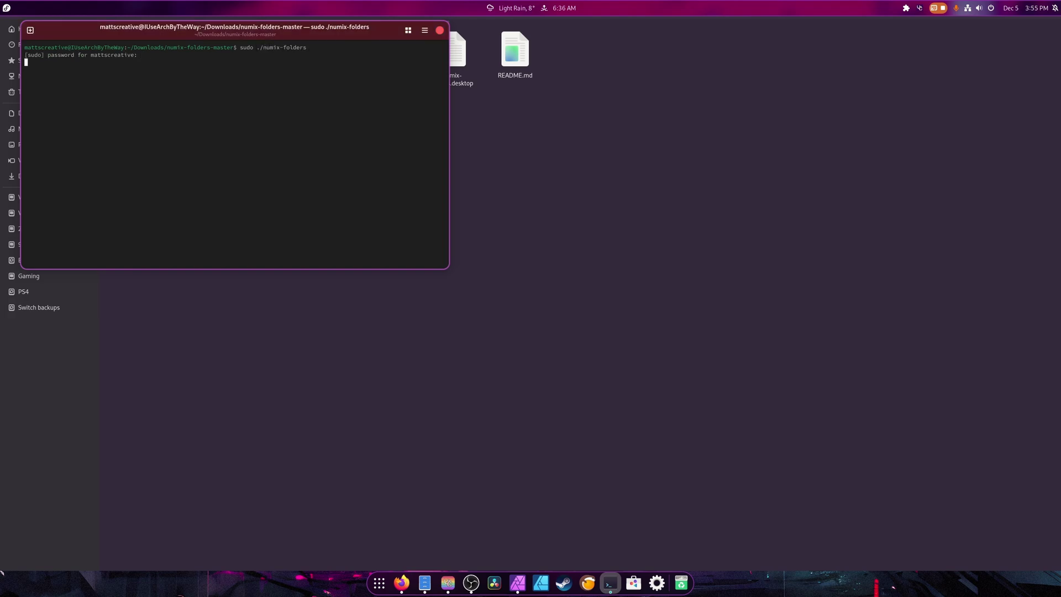
key("Return")
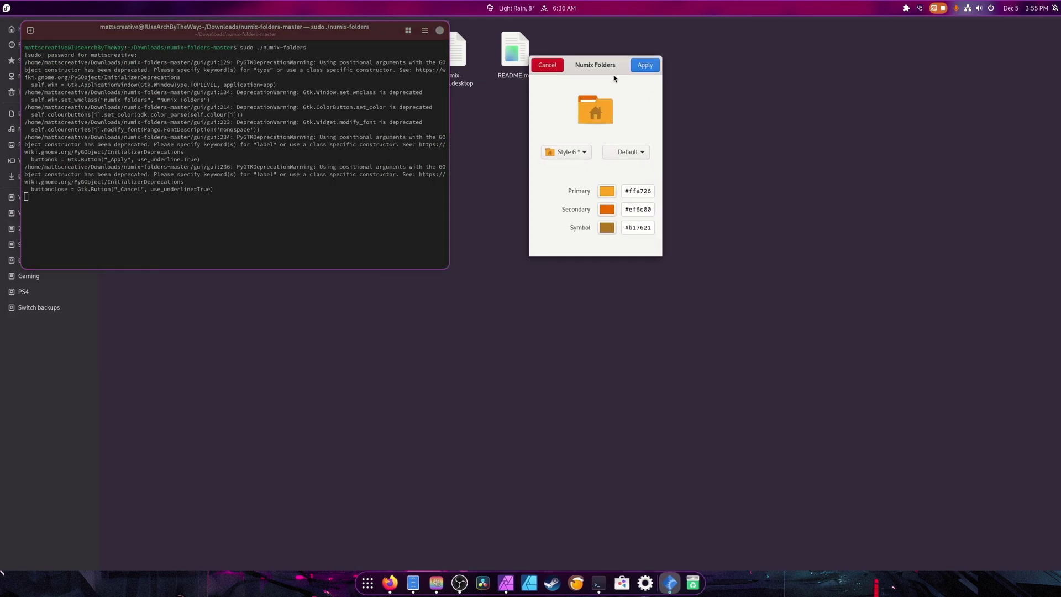
Step: Select Purple as the Numix folder colour and apply it
left_click(628, 152)
left_click(628, 243)
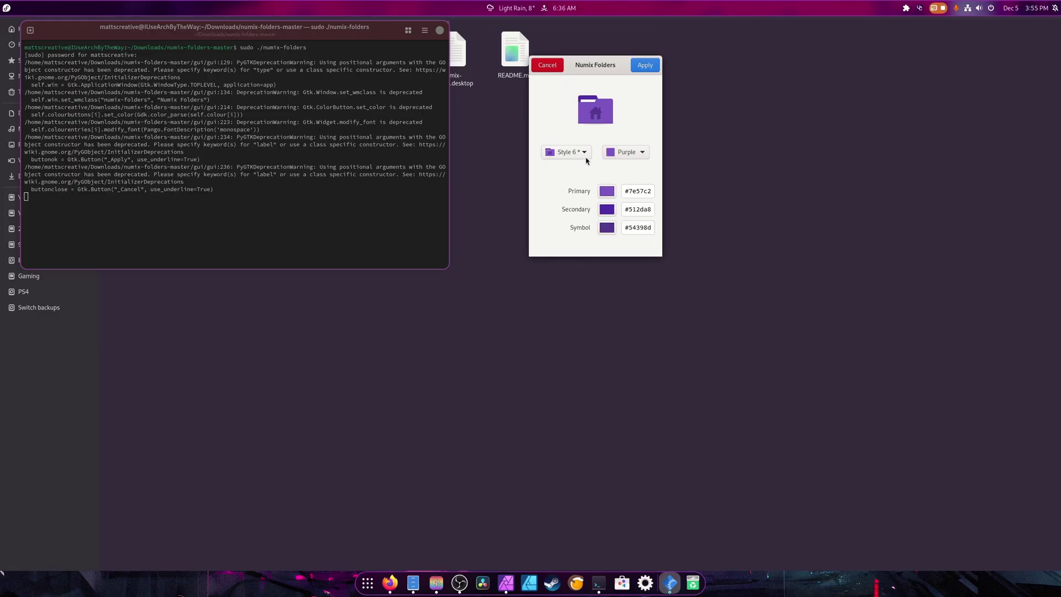
left_click(646, 67)
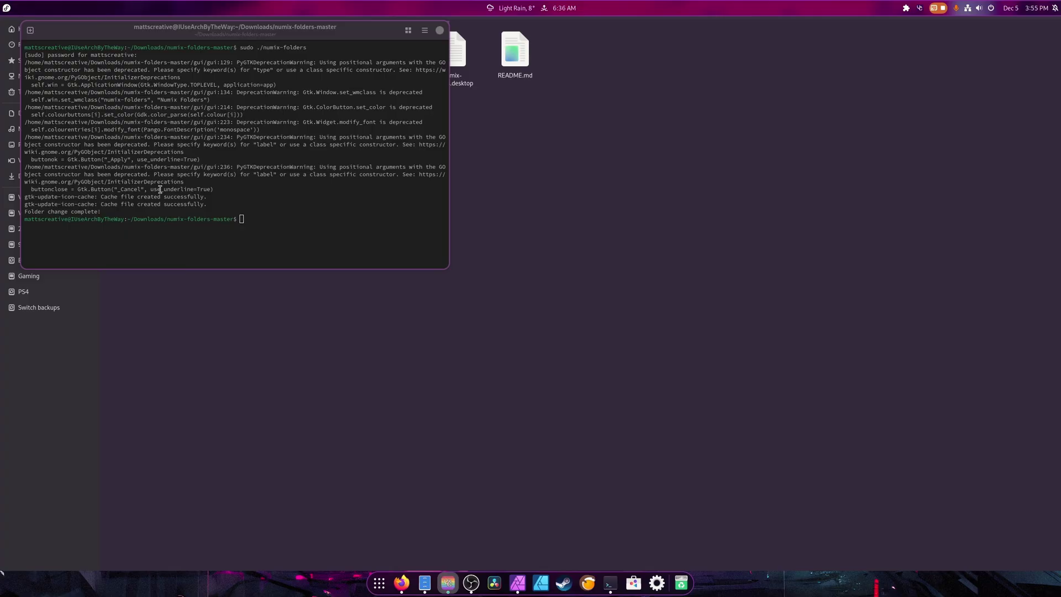
Step: Run the gsettings opacity command with 0.970, then rerun it with 0.70
right_click(324, 169)
left_click(337, 209)
key("Right")
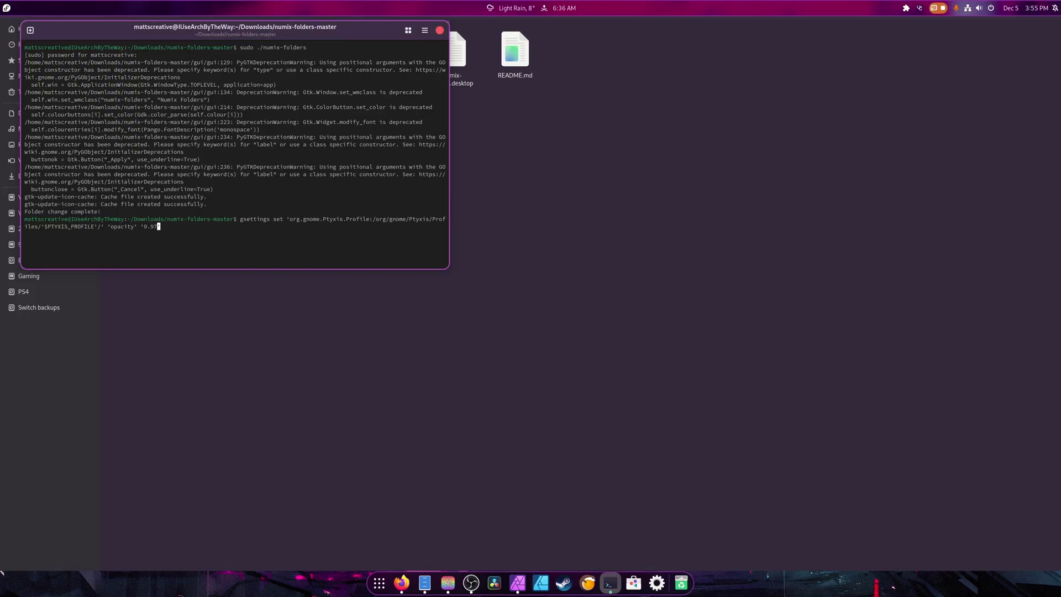
key("Return")
key("Up")
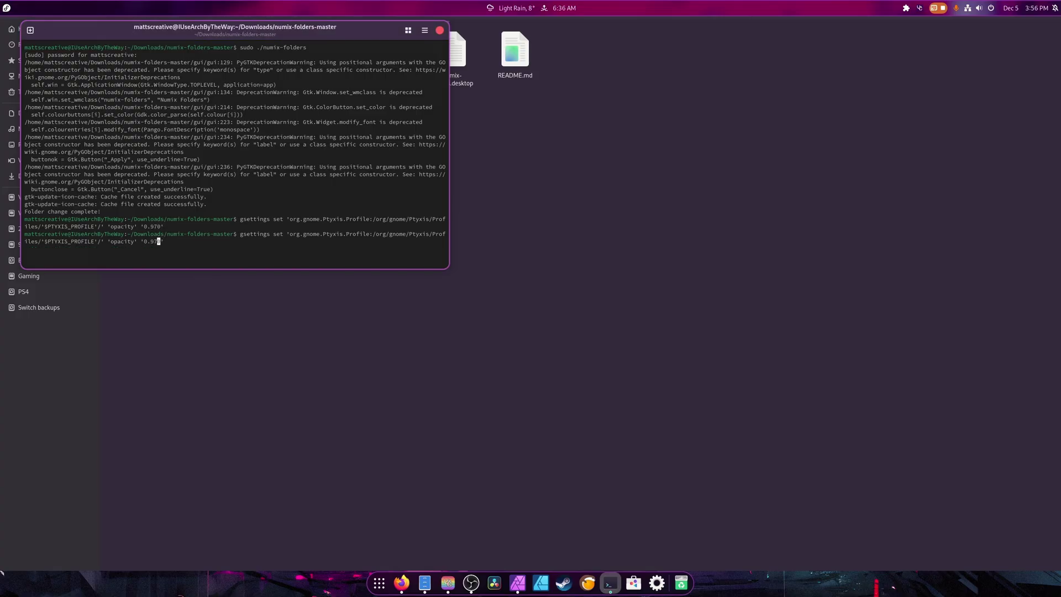
key("Left")
key("Return")
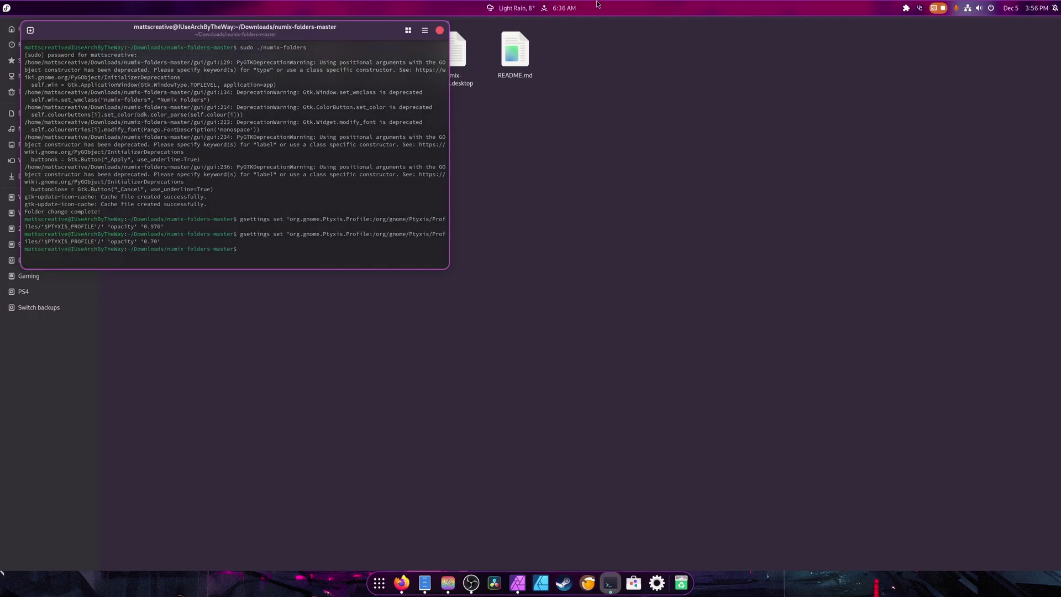
Step: Close the Files and Firefox windows and maximize the terminal
left_click_drag(105, 26, 231, 142)
left_click(688, 72)
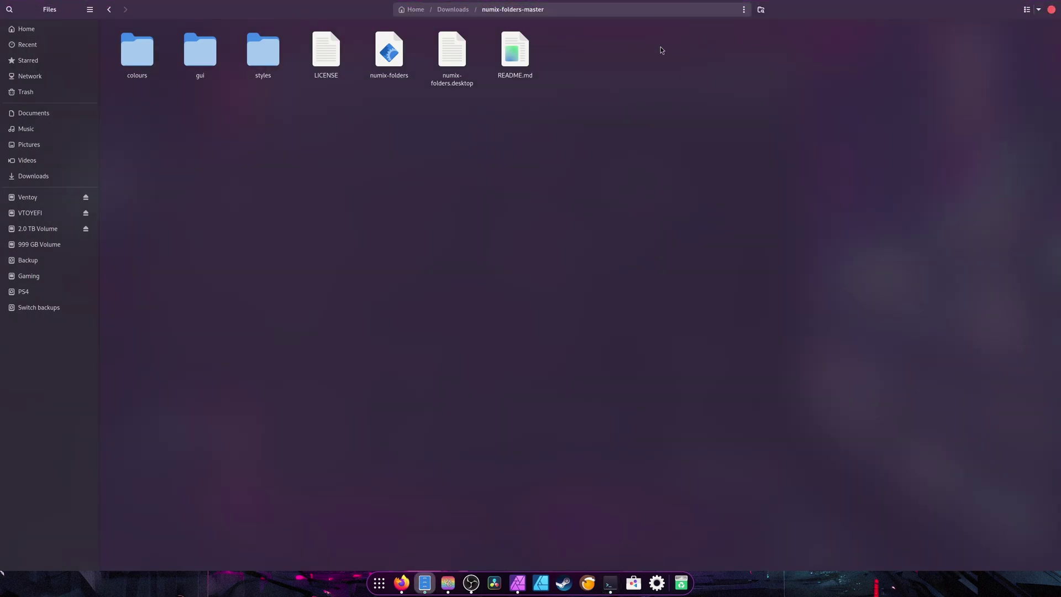
left_click(1051, 10)
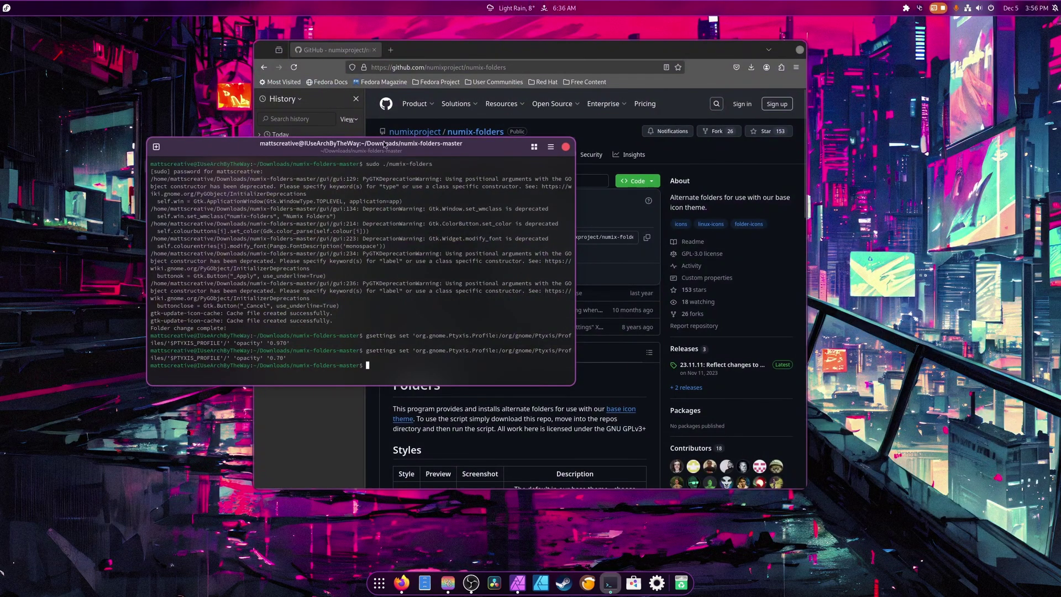
left_click_drag(370, 150, 838, 181)
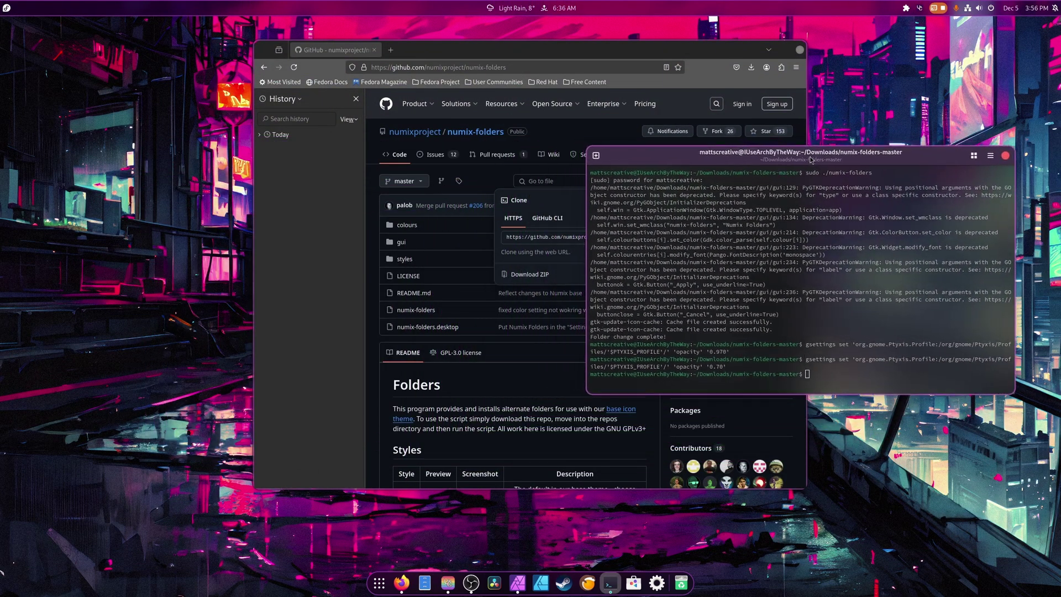
left_click_drag(838, 181, 353, 244)
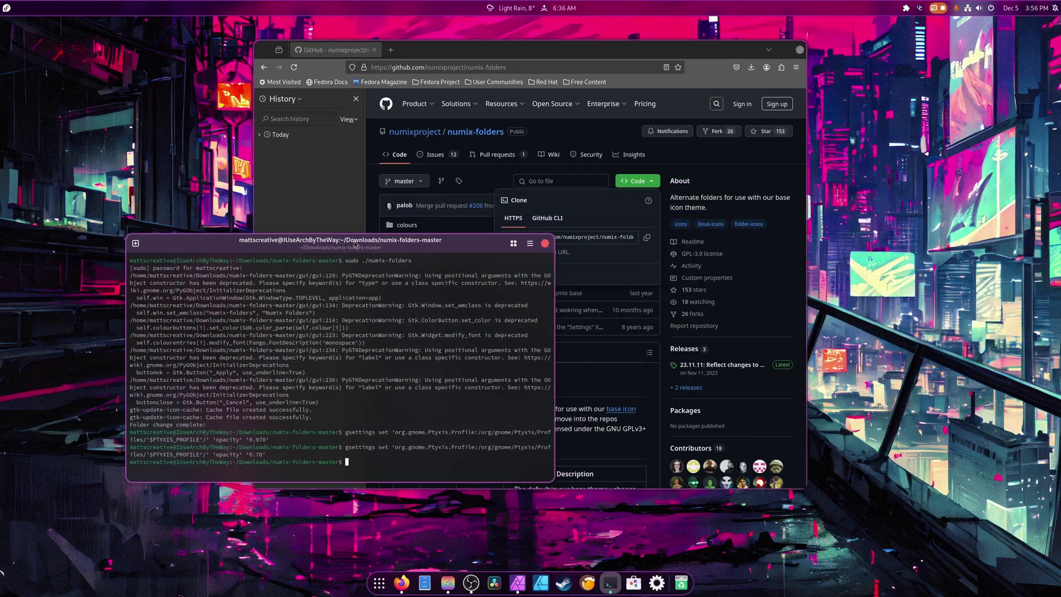
left_click(799, 50)
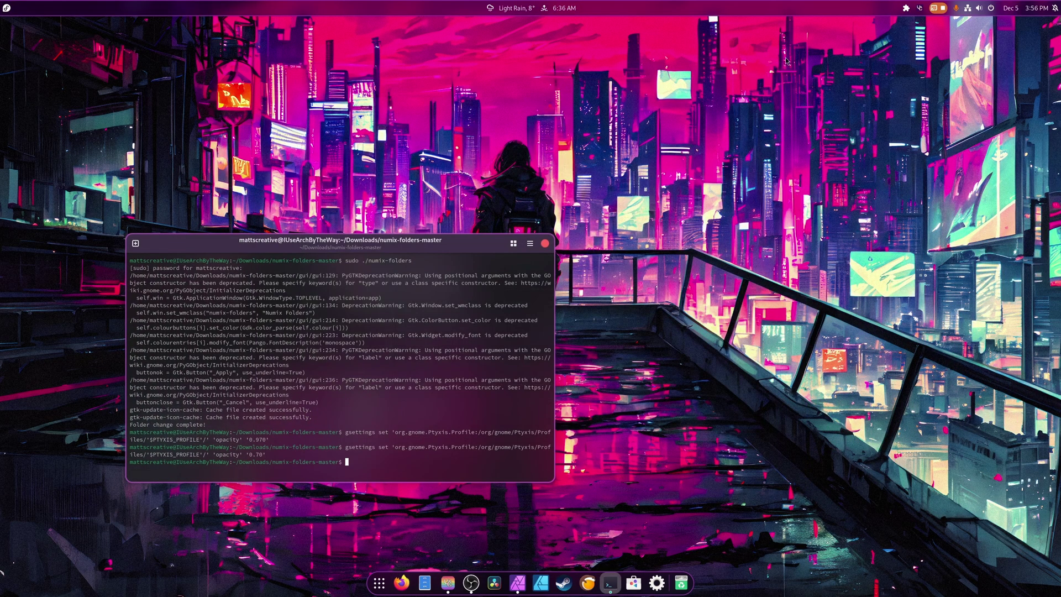
double_click(396, 244)
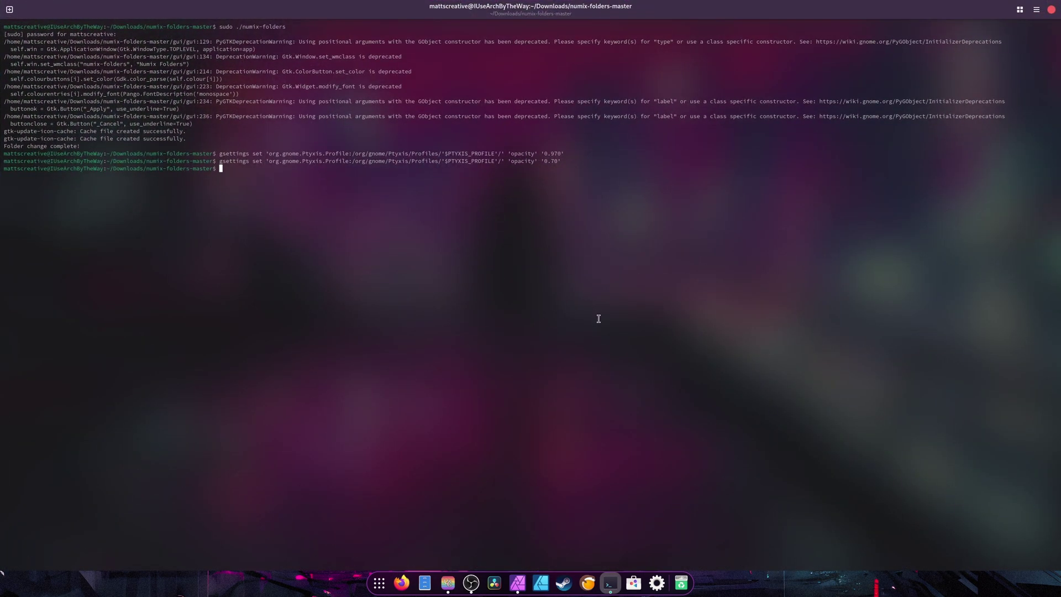
Step: Pick a purple-toned palette from the extra palettes in Ptyxis preferences
left_click(1037, 9)
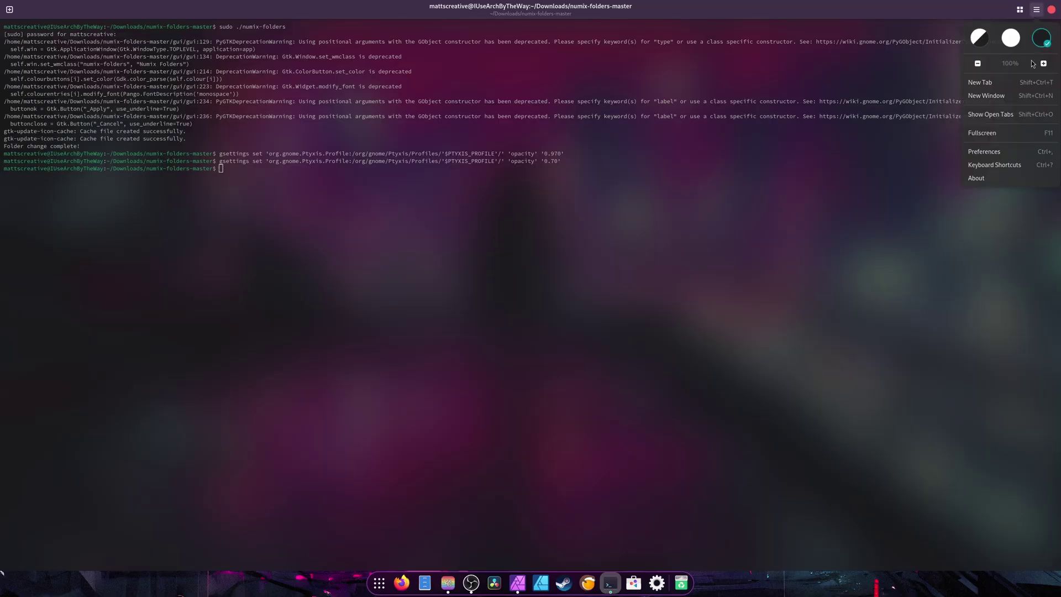
left_click(1009, 154)
left_click(602, 129)
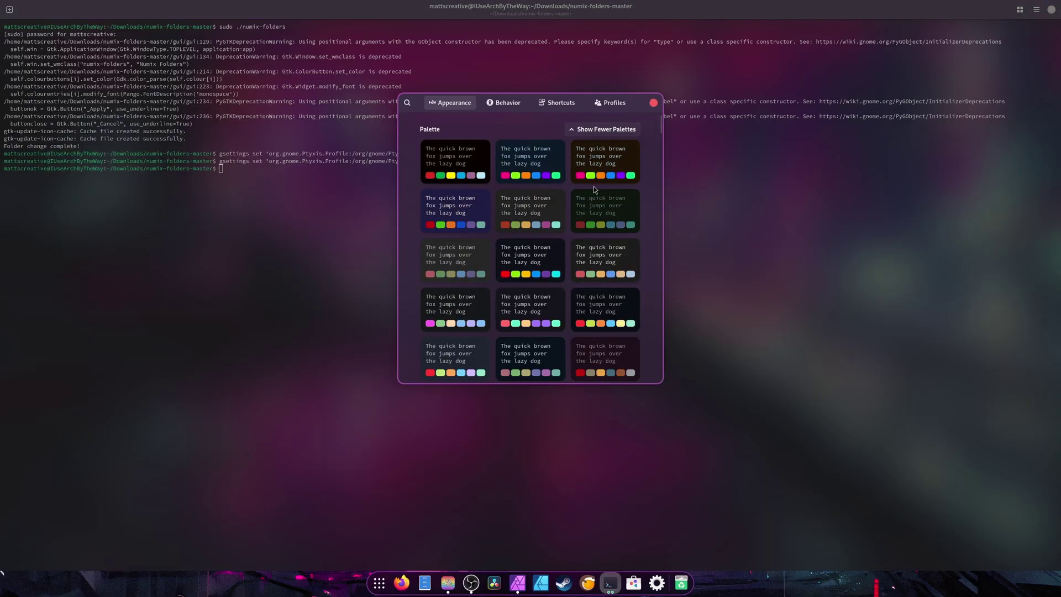
scroll(588, 266, "down", 2)
scroll(588, 266, "down", 2)
scroll(588, 266, "down", 2)
scroll(588, 266, "down", 2)
scroll(589, 271, "down", 2)
scroll(589, 270, "down", 2)
scroll(553, 269, "down", 2)
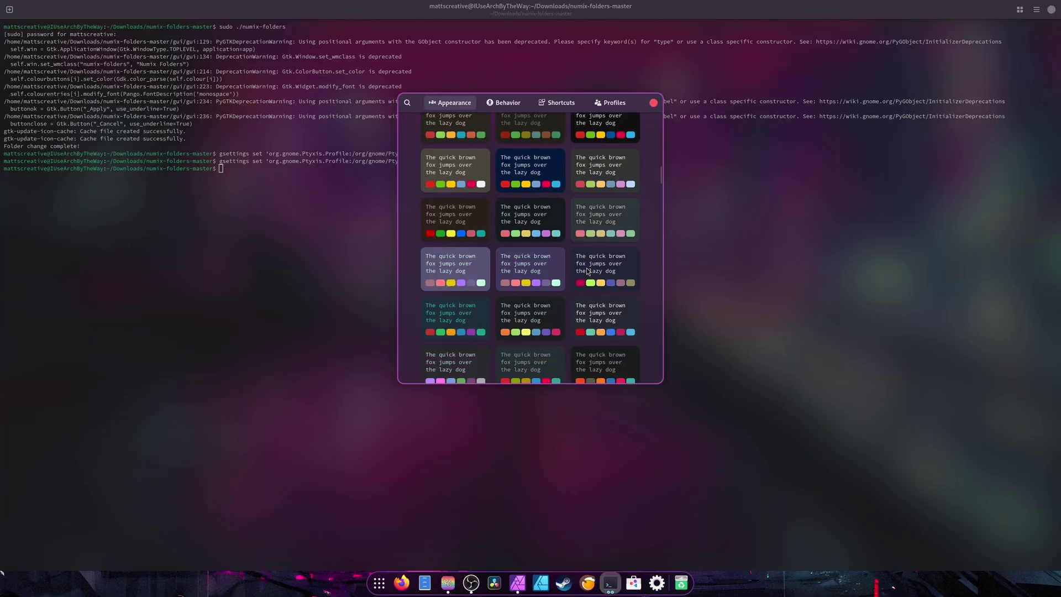
left_click(529, 269)
Step: Close the preferences, restore the terminal from fullscreen and close it
left_click(653, 103)
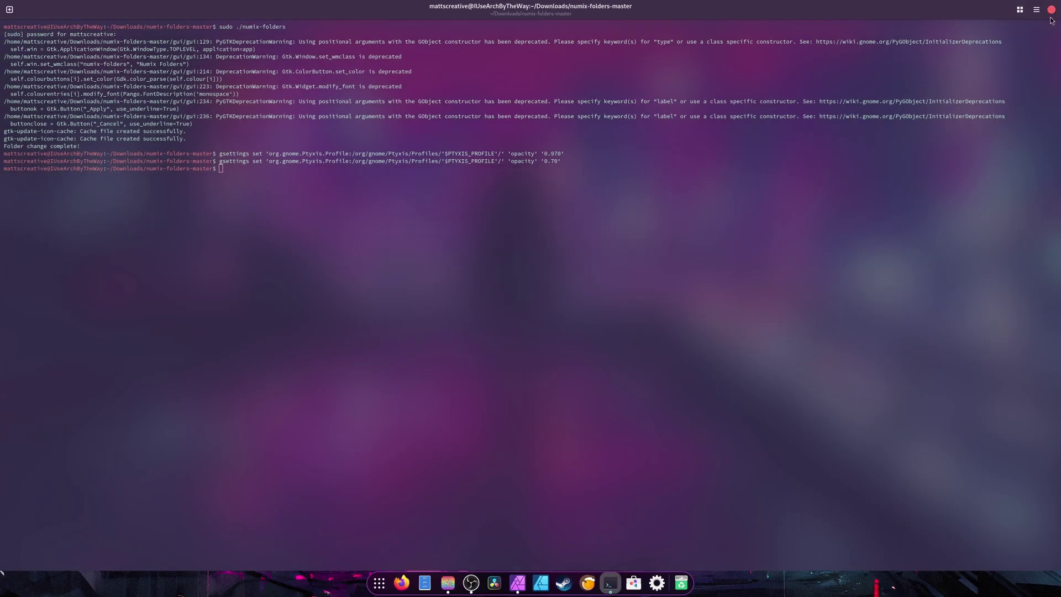
key("F11")
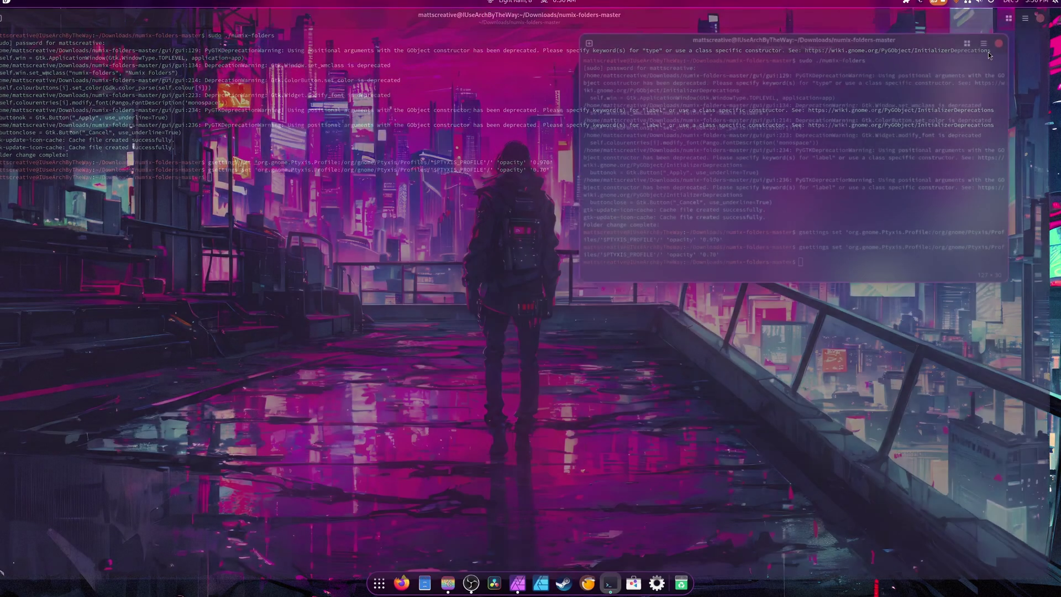
left_click(668, 202)
Step: Install gnome-tweaks with 'sudo dnf in gnome-tweaks' in a new terminal, then close it
left_click(379, 583)
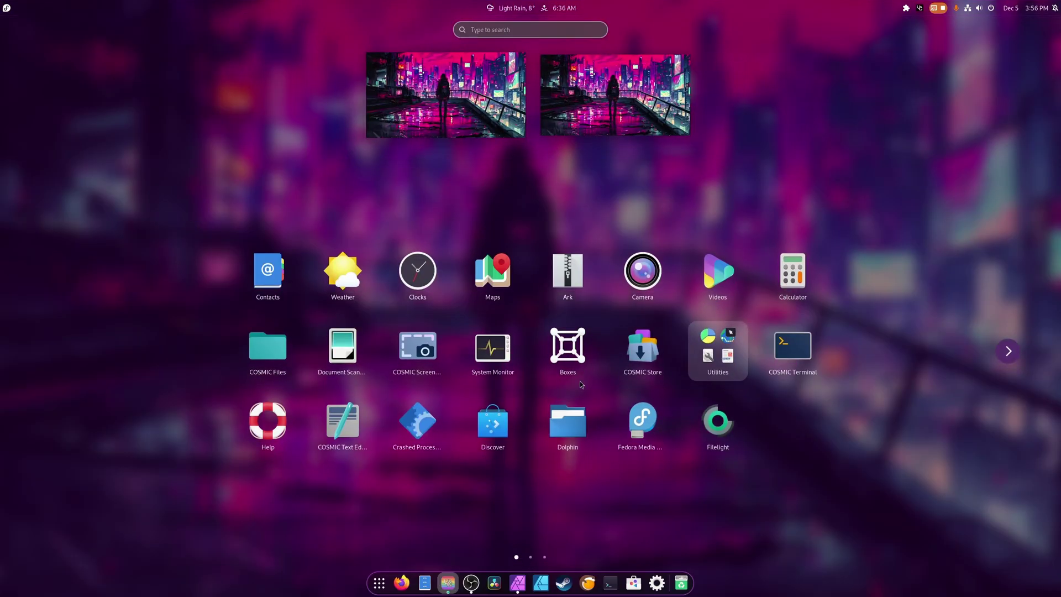
left_click(698, 339)
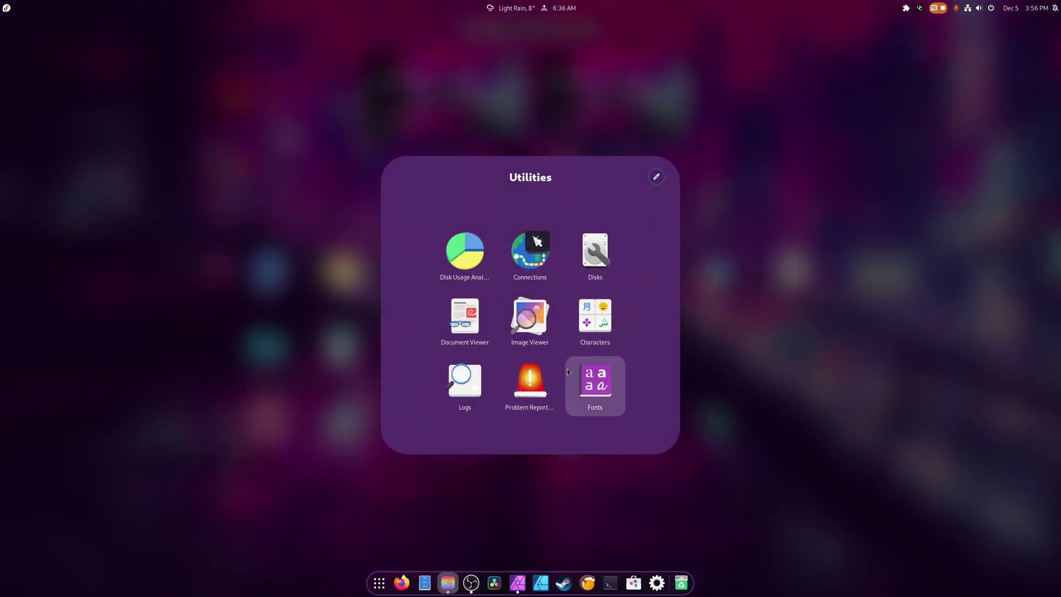
left_click(609, 516)
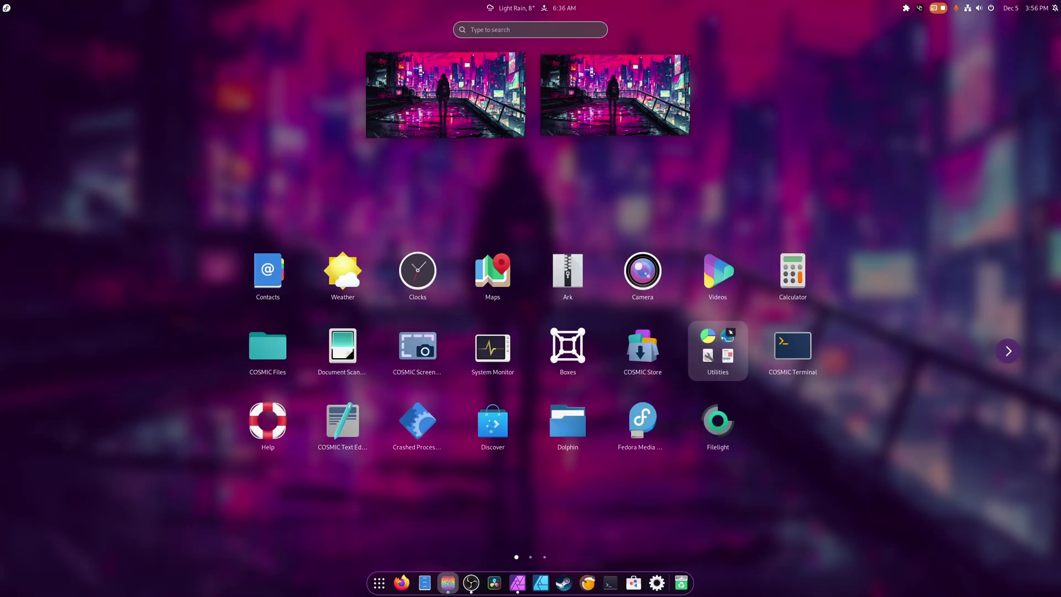
left_click(610, 583)
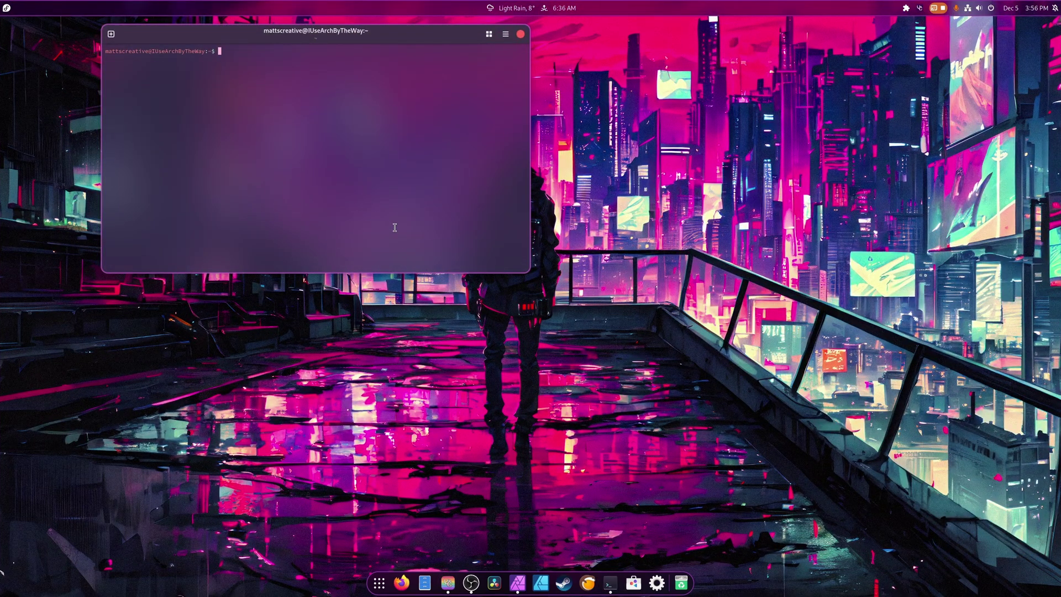
type("sudo dnf in")
type(" gnome-t")
type("weaks")
key("Return")
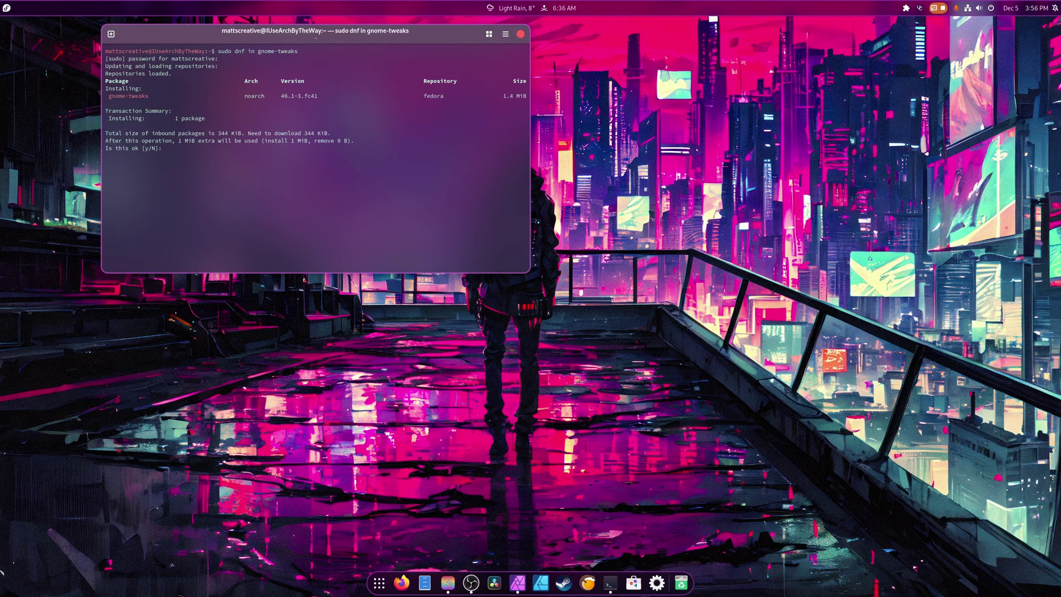
type("y")
key("Return")
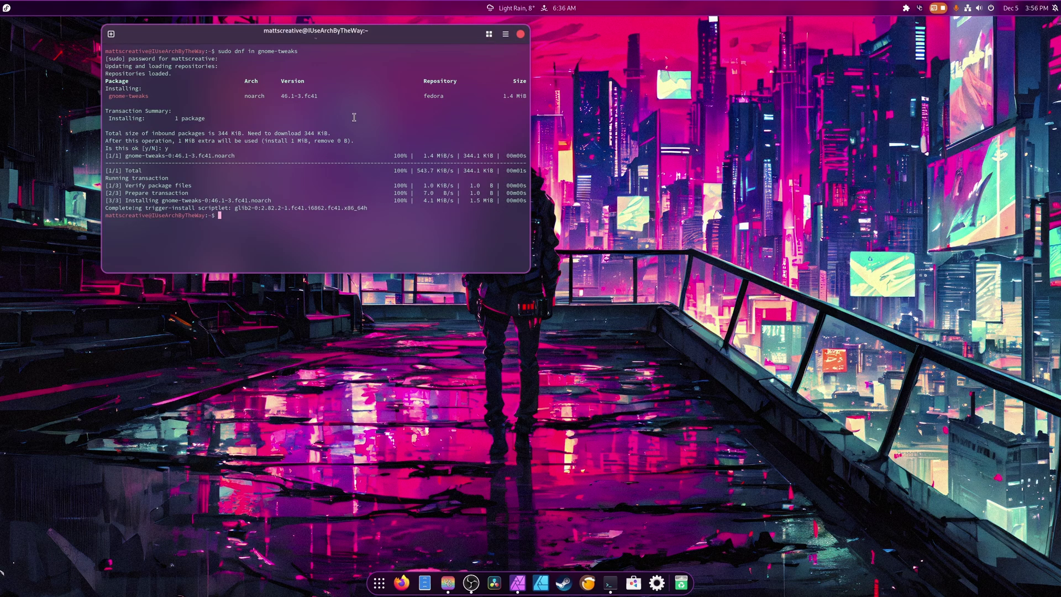
left_click(520, 34)
Step: Launch Tweaks from Utilities and set the icon theme to Numix-Circle
left_click(379, 583)
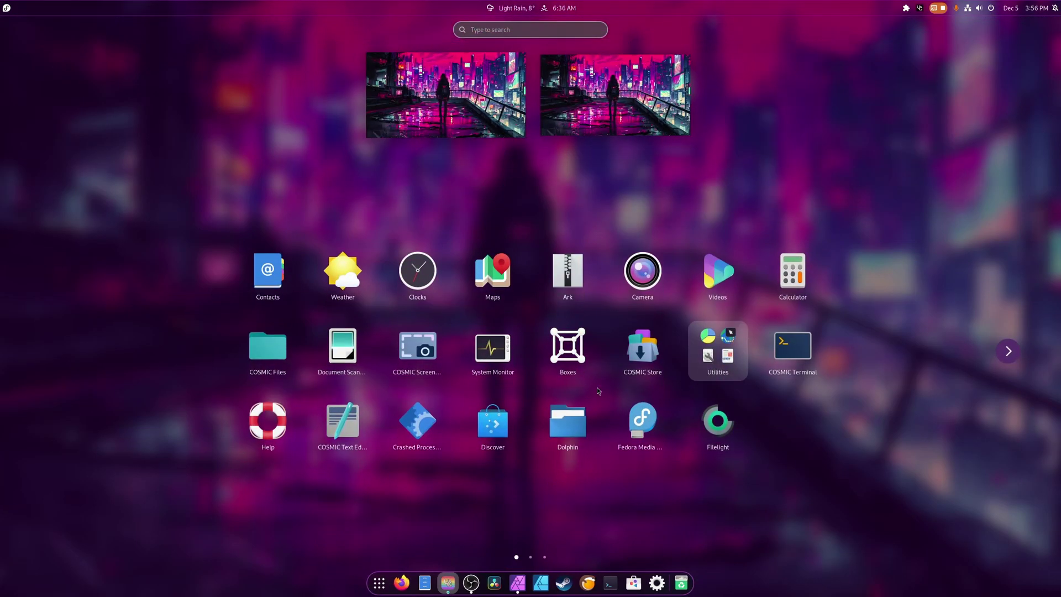
left_click(705, 361)
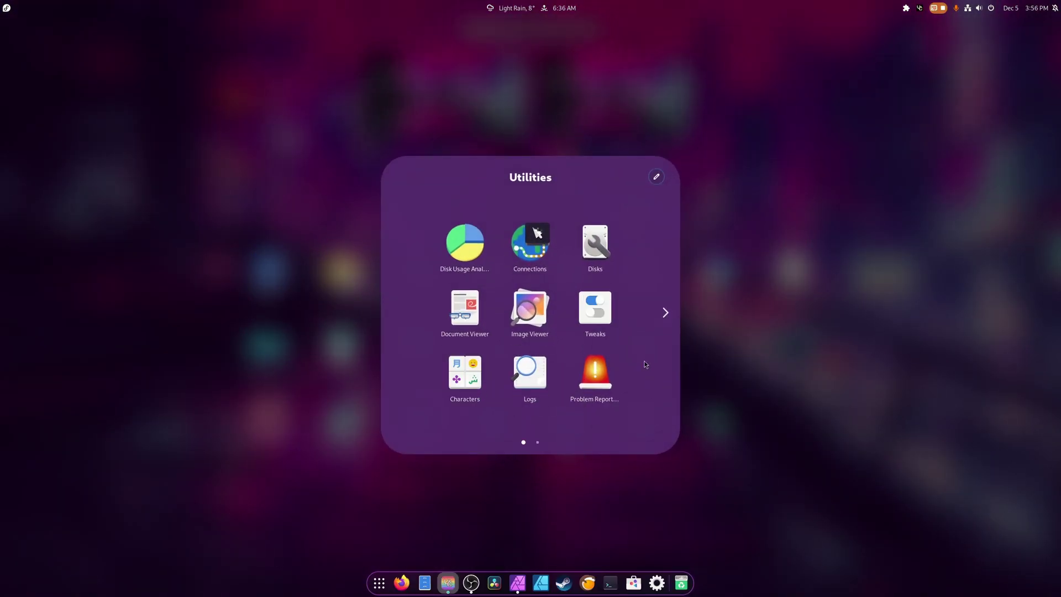
left_click(600, 312)
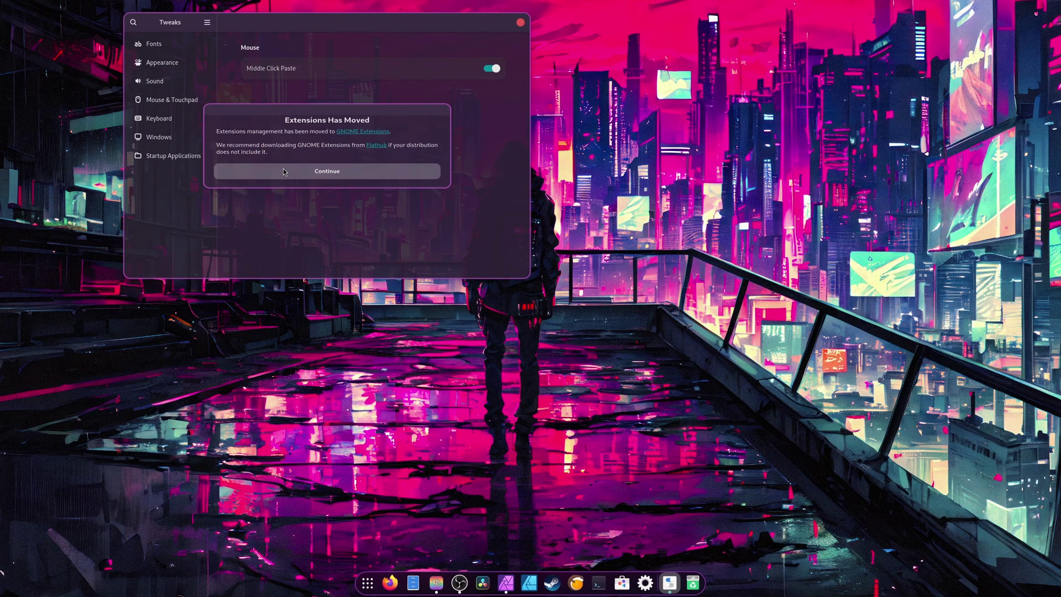
left_click(282, 164)
left_click(162, 63)
left_click_drag(284, 25, 437, 177)
left_click(633, 246)
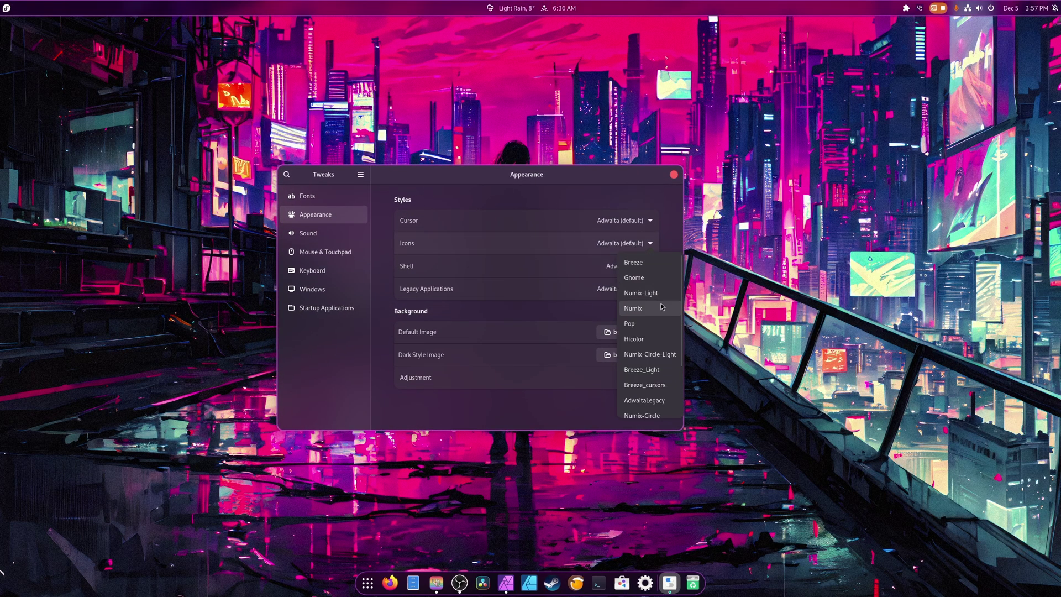
scroll(665, 344, "down", 1)
scroll(665, 344, "down", 2)
left_click(652, 339)
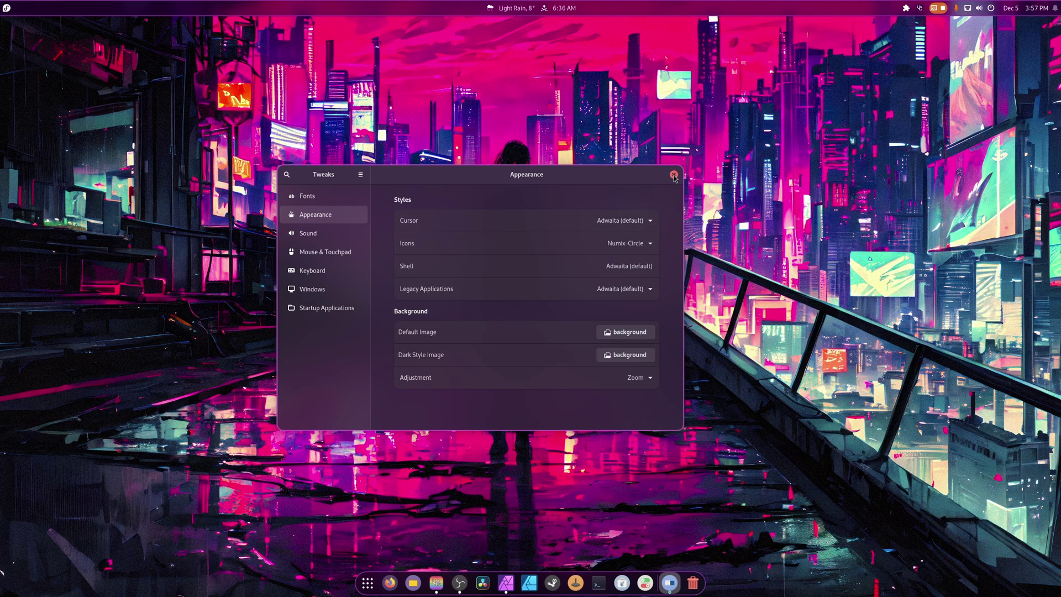
Step: Enable maximize and minimize titlebar buttons placed on the left, then close Tweaks
left_click(313, 289)
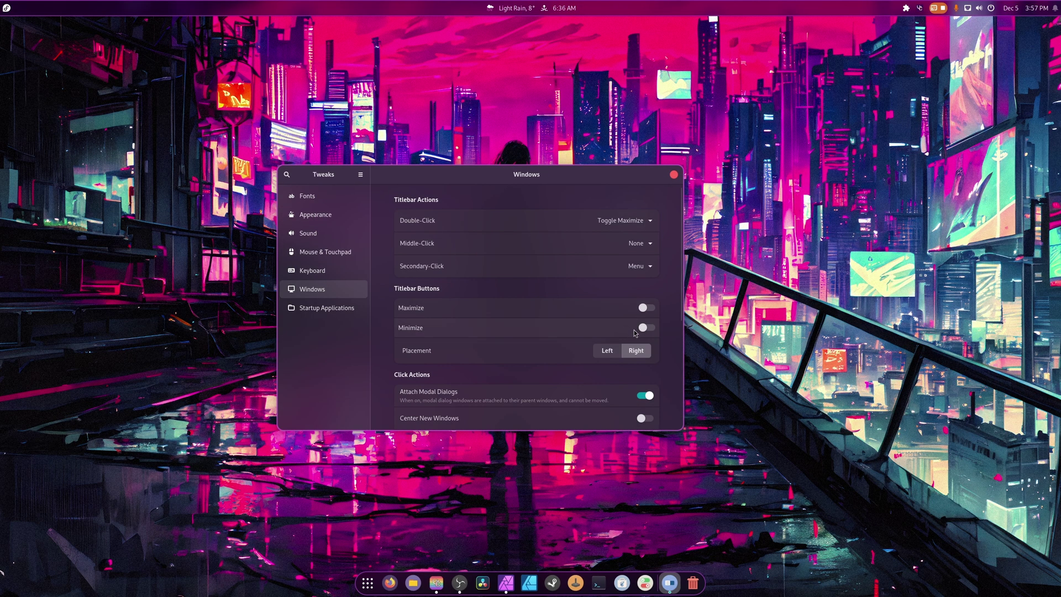
left_click(646, 308)
left_click(646, 328)
left_click(615, 351)
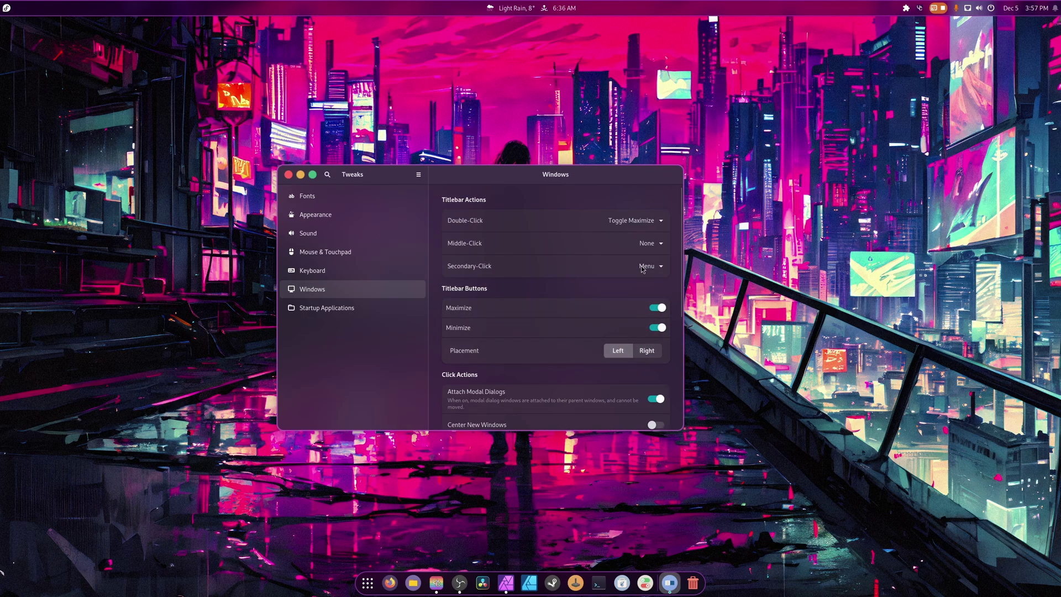
left_click(288, 175)
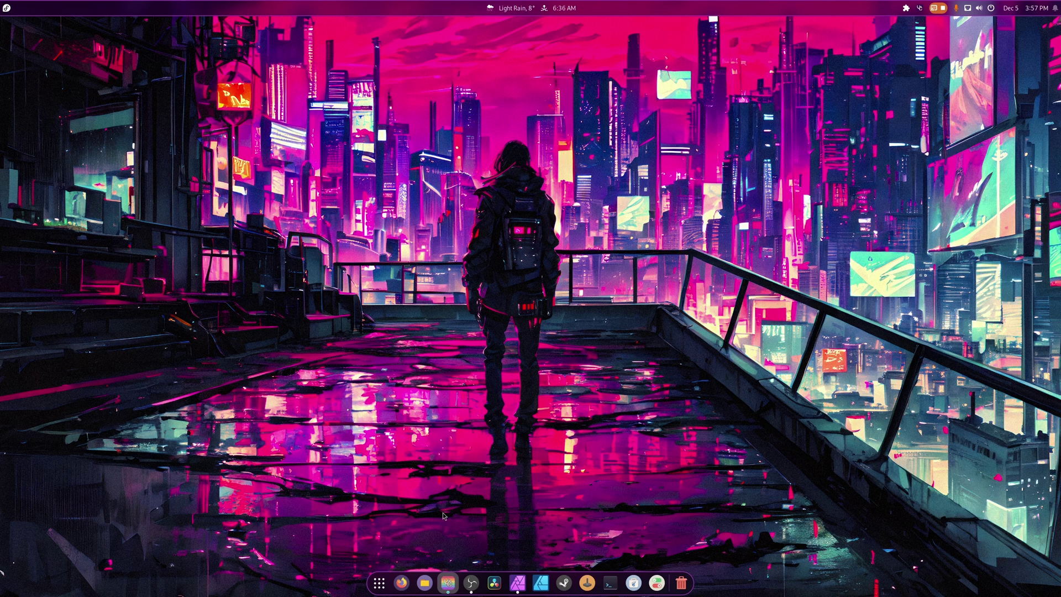
Step: Search 'whitesur' in Firefox and open the WhiteSur-gtk-theme GitHub repository
left_click(399, 585)
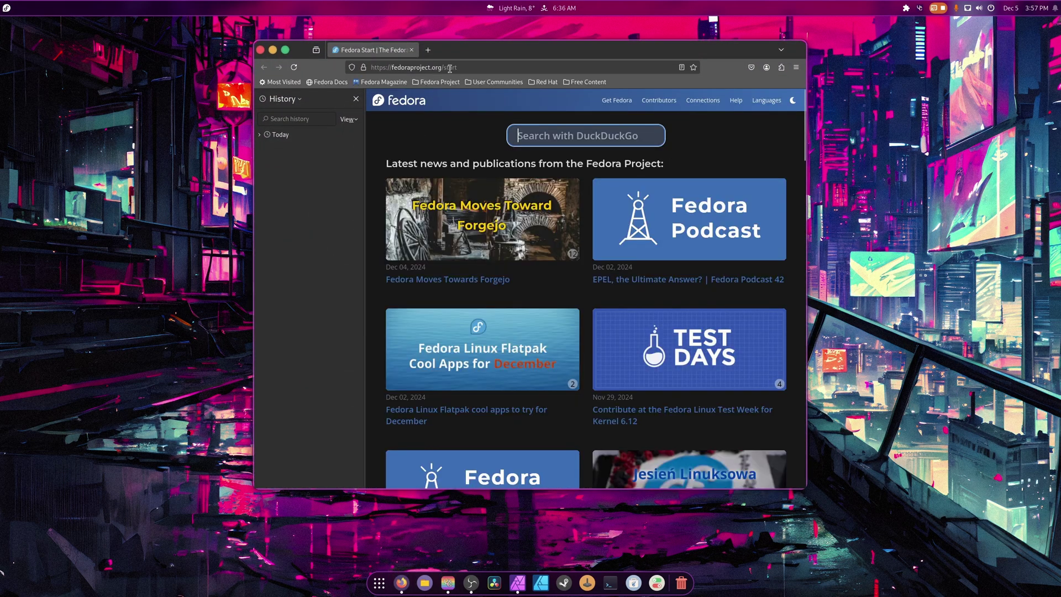
left_click(450, 68)
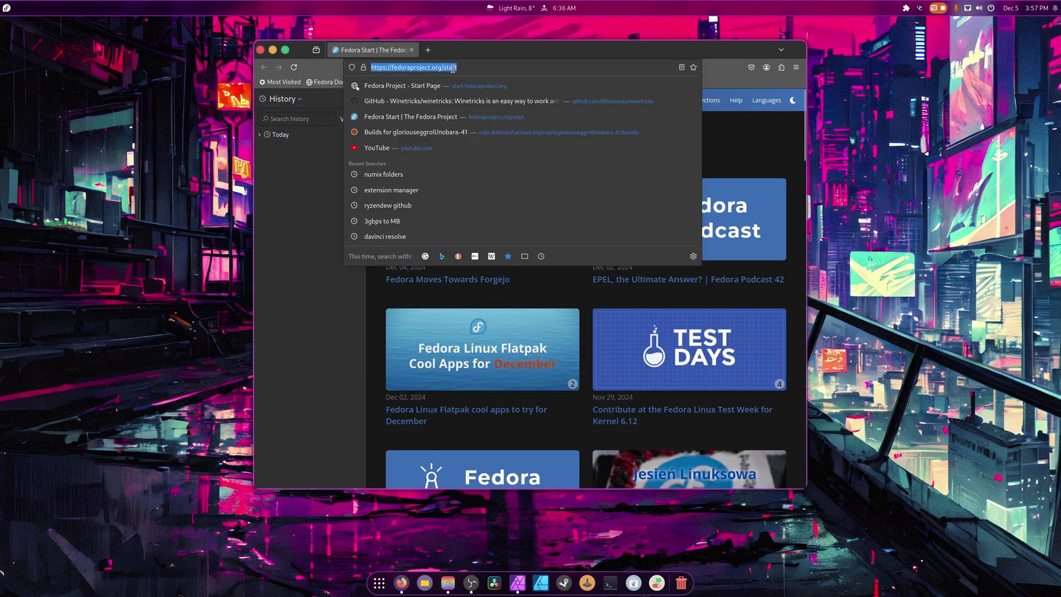
type("whitesur")
key("Return")
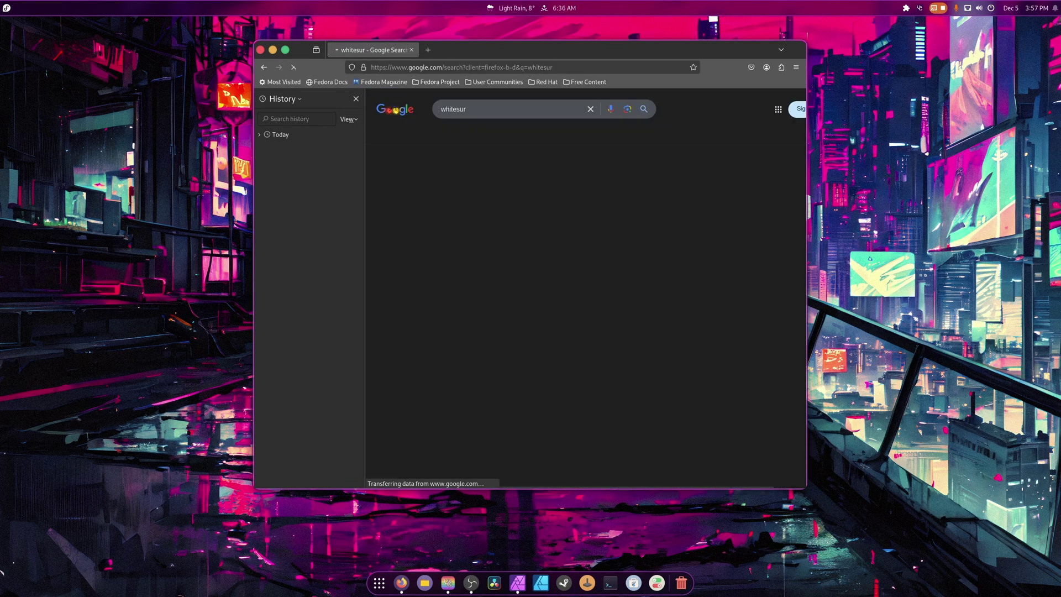
left_click(438, 186)
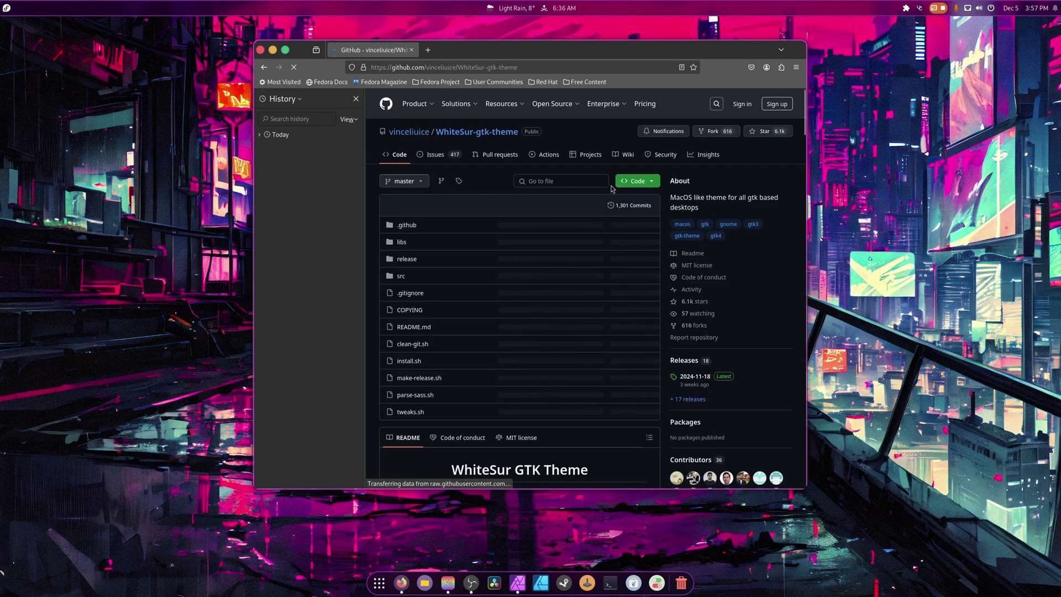
Step: Copy the WhiteSur-gtk-theme repository web address
left_click(459, 67)
right_click(461, 67)
left_click(497, 108)
left_click(610, 583)
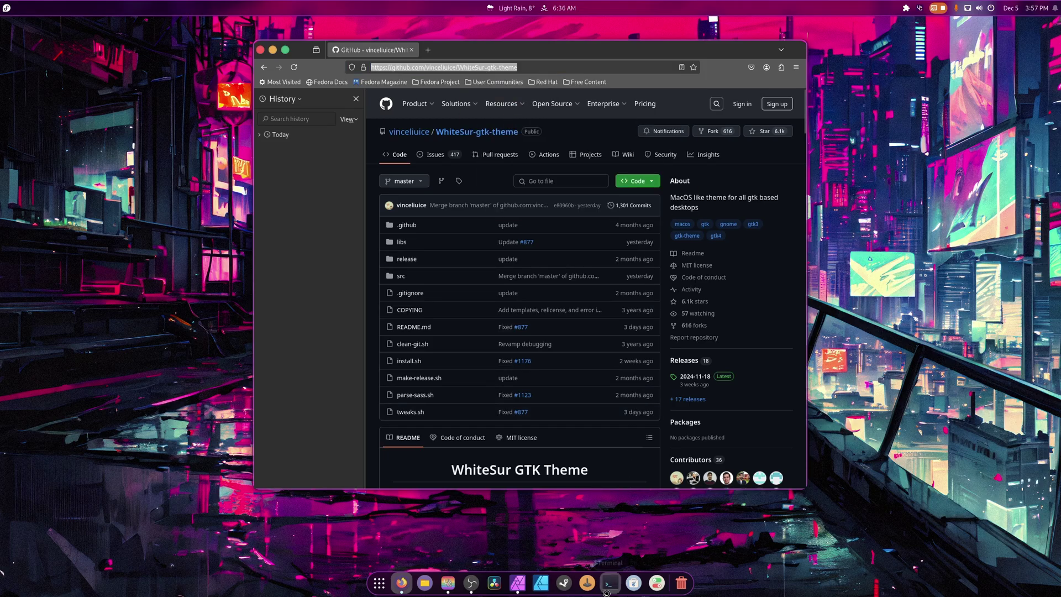
Step: Clone the WhiteSur-gtk-theme repository with git clone in a maximized, larger-font terminal
type("git clone")
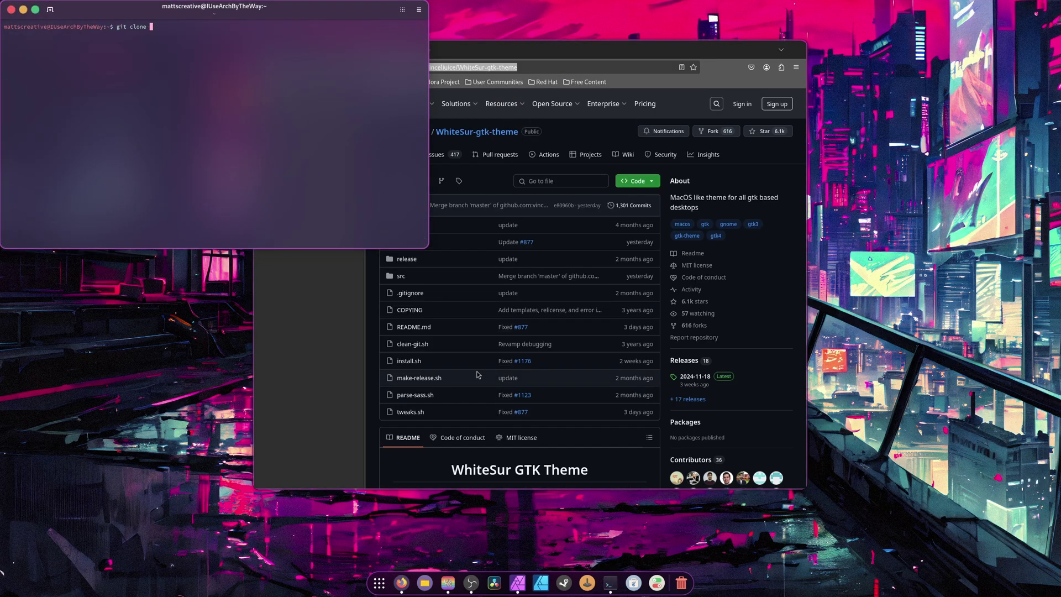
type("https://github.com/vinceliuice/WhiteSur-gtk-theme")
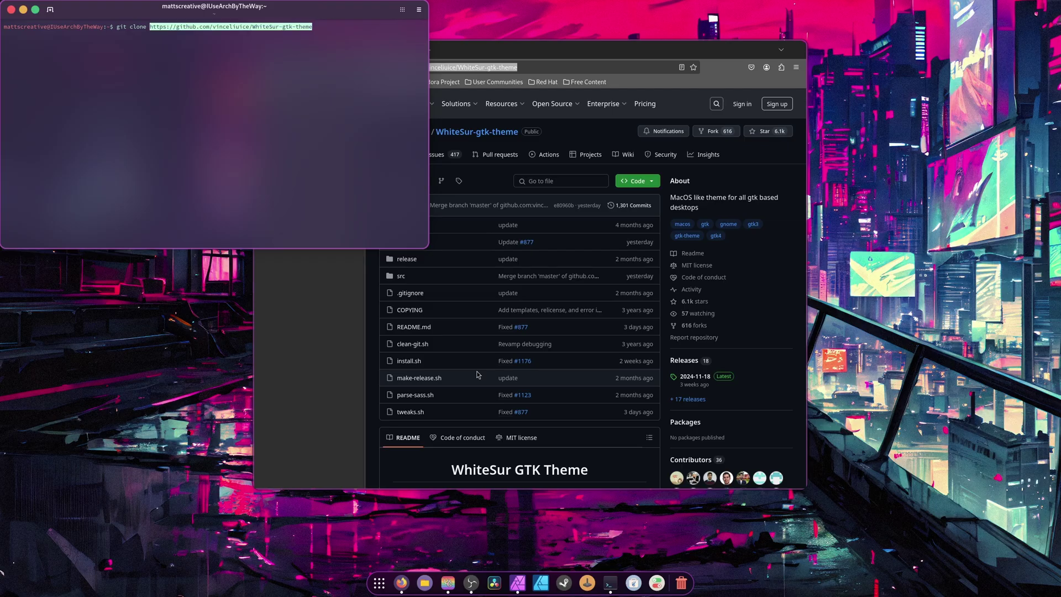
double_click(257, 8)
key("ctrl+plus")
key("ctrl+plus")
key("ctrl+plus")
key("ctrl+plus")
key("ctrl+plus")
key("Return")
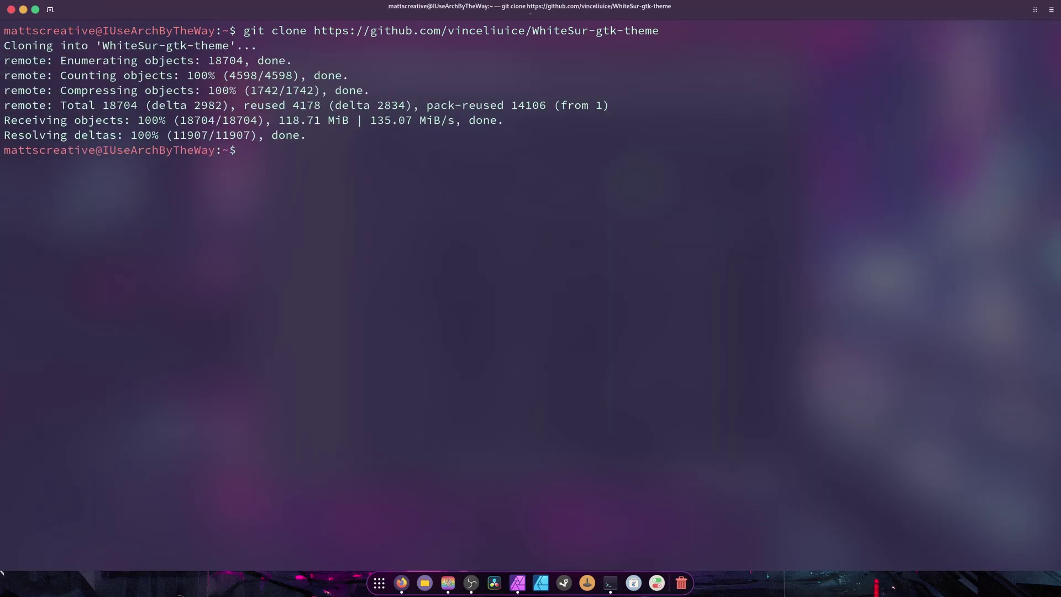
Step: Enter the WhiteSur-gtk-theme folder and run install.sh
type("cd Wh")
key("Tab")
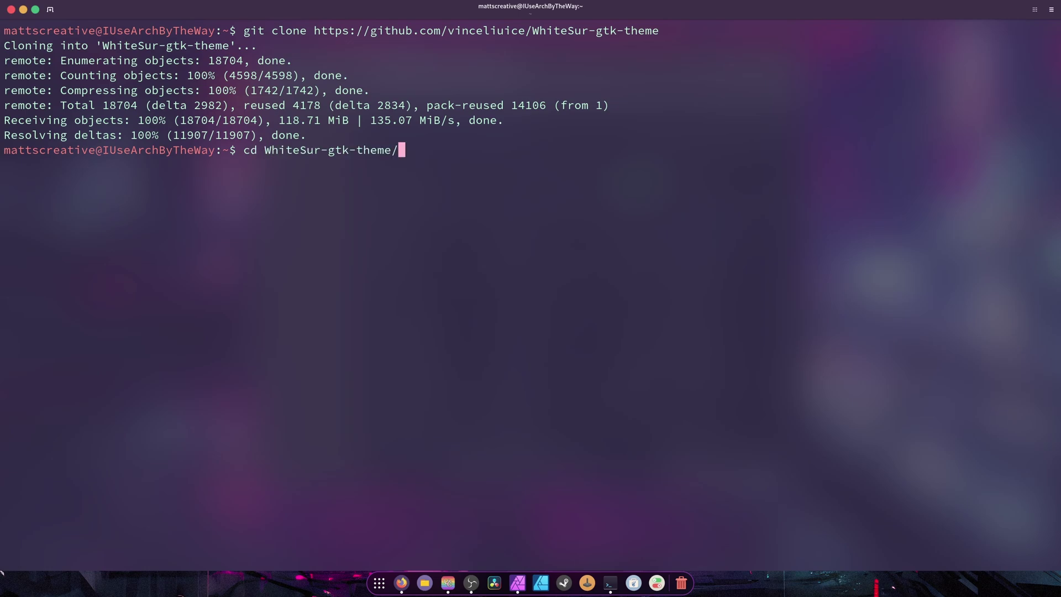
key("Return")
type("install.sh")
key("Return")
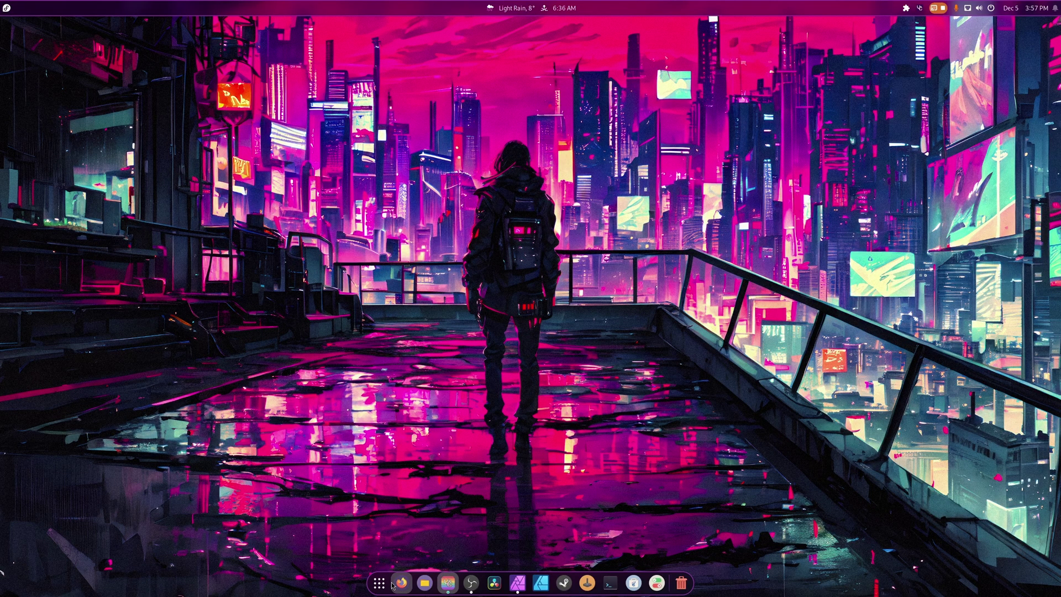
Step: In Tweaks Appearance, try WhiteSur-Dark for legacy applications, then revert to Adwaita (default)
left_click(379, 582)
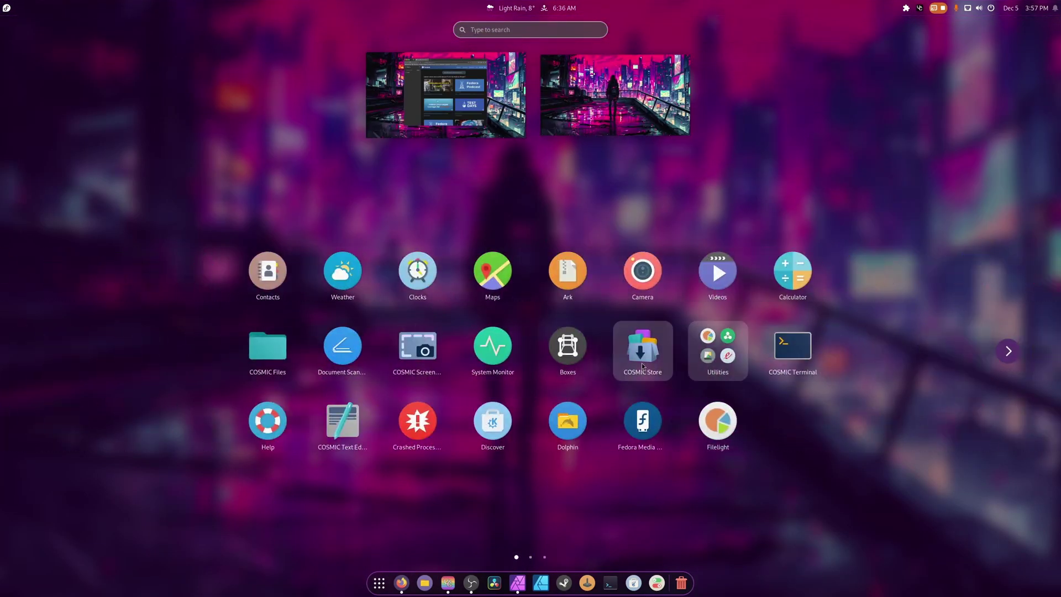
left_click(708, 339)
left_click(595, 307)
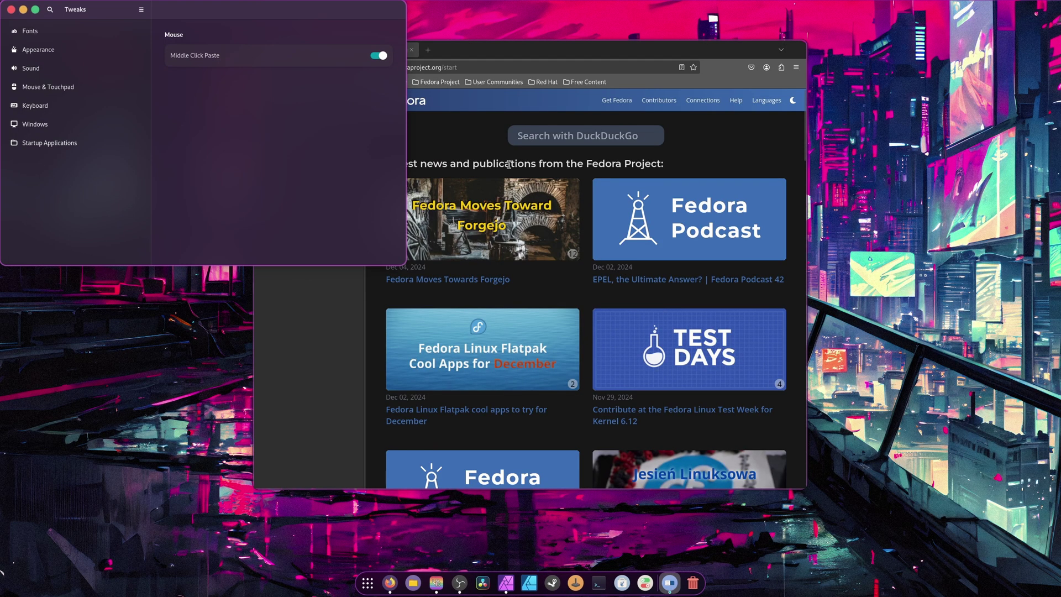
left_click(53, 55)
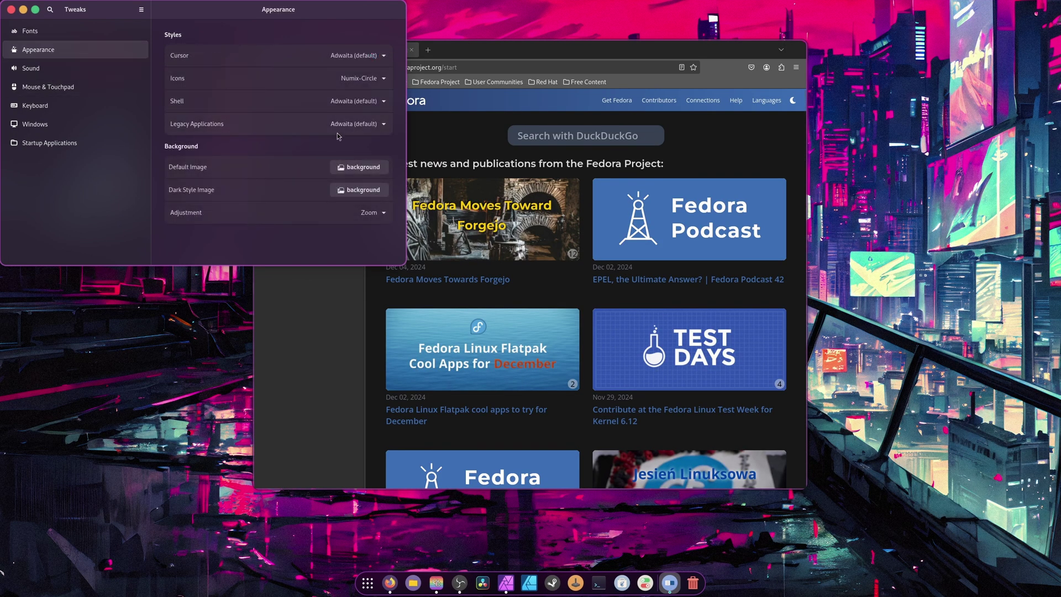
left_click(366, 126)
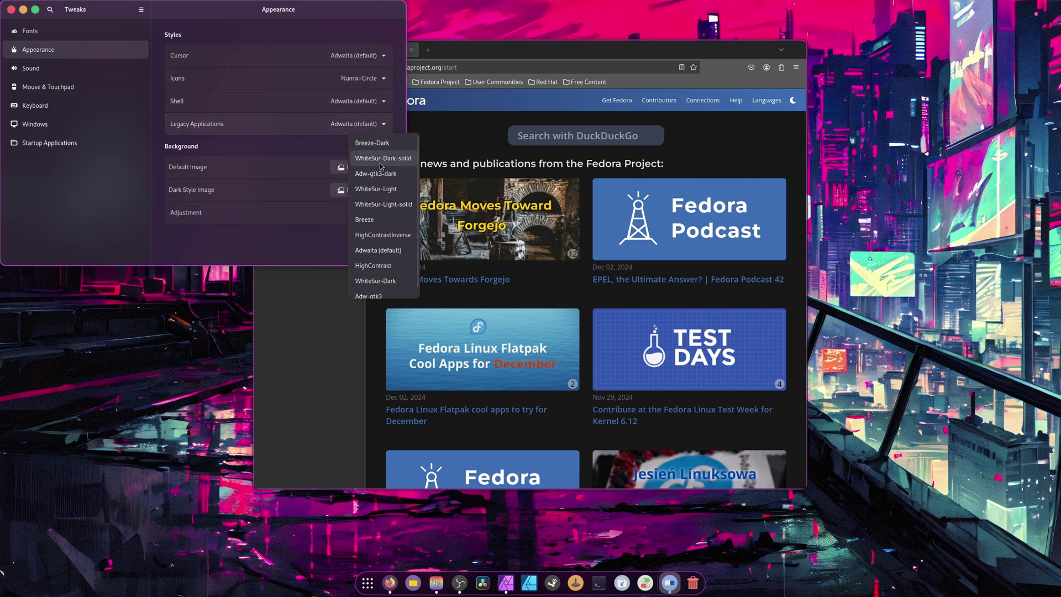
left_click(386, 287)
left_click(359, 125)
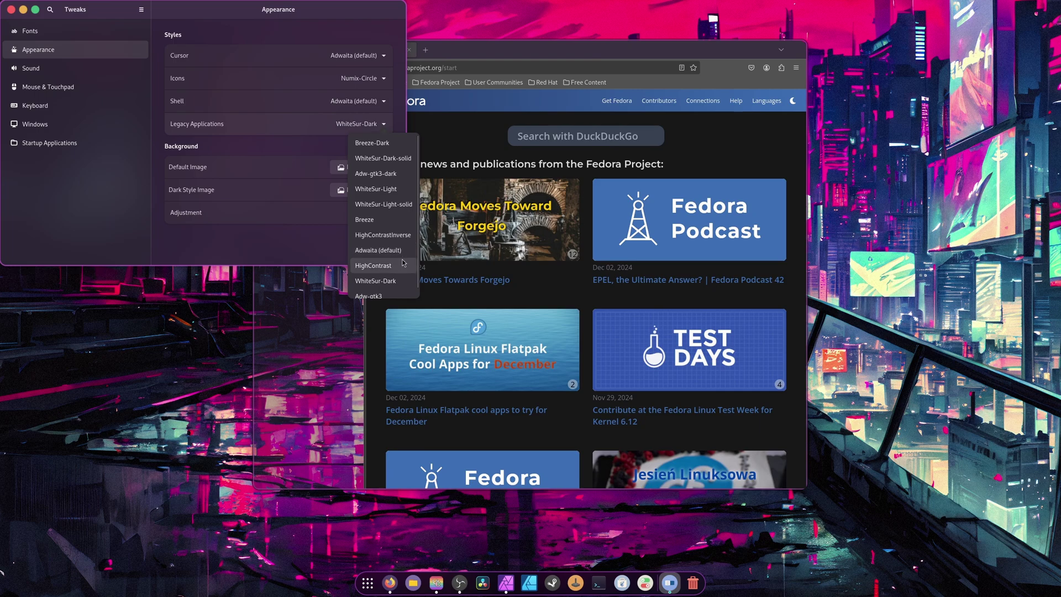
scroll(402, 274, "down", 1)
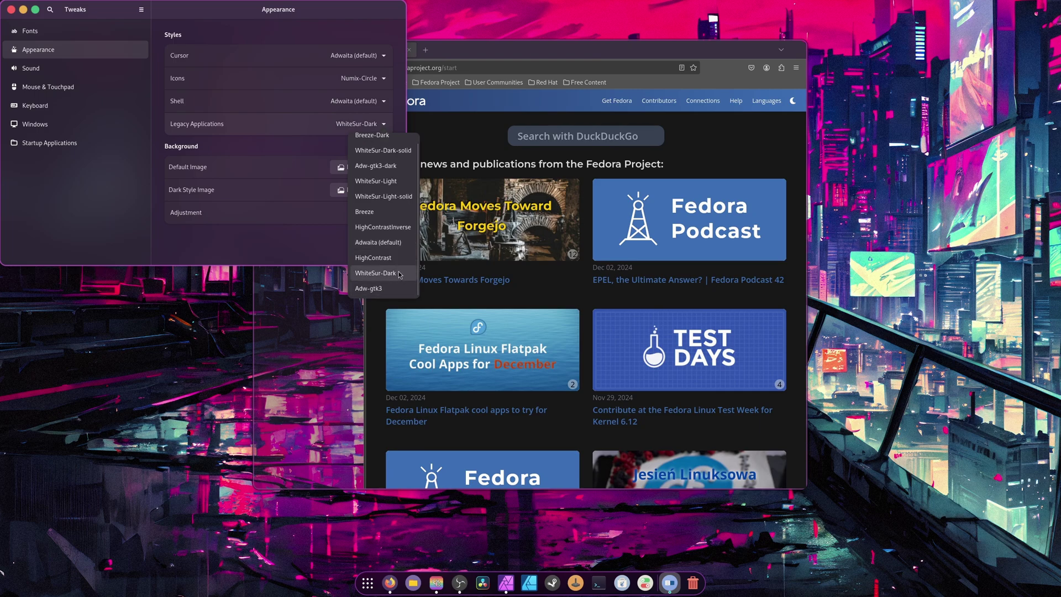
left_click(378, 242)
Step: Apply the WhiteSur-Dark shell theme, close Tweaks, and empty the trash
left_click(362, 103)
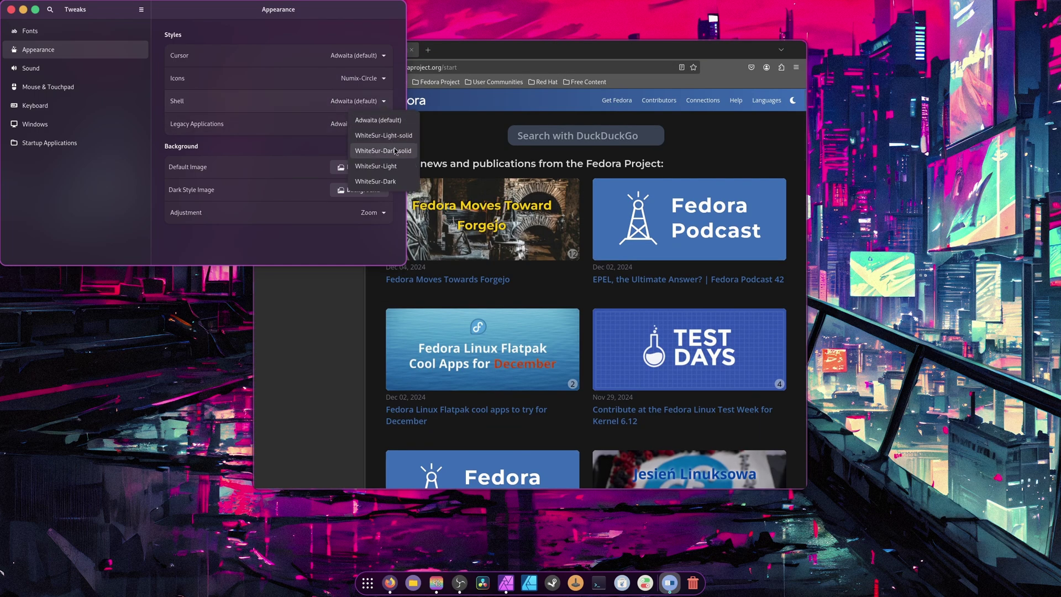
left_click(378, 181)
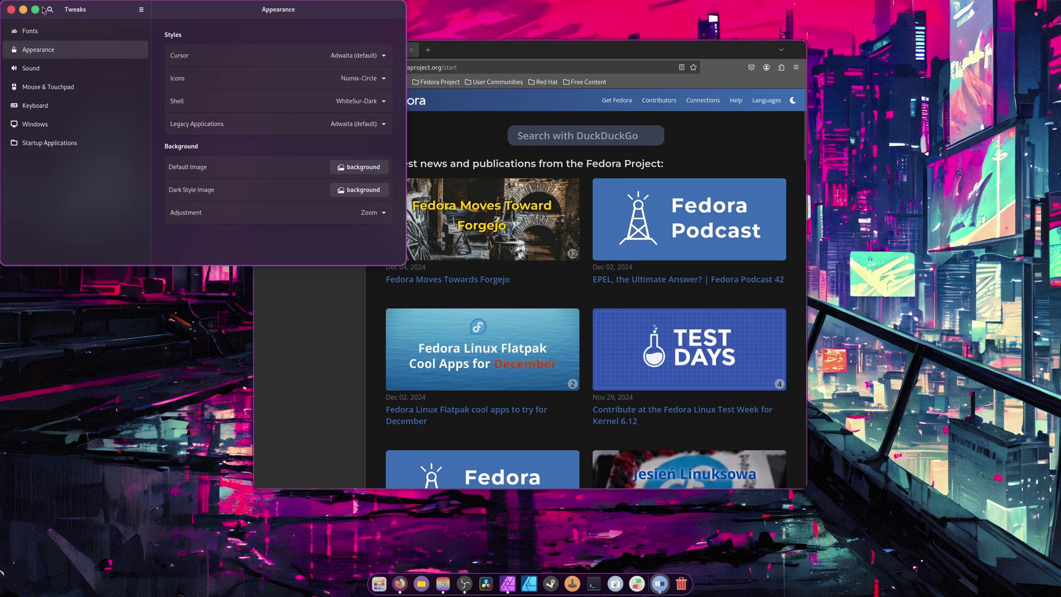
left_click(11, 9)
right_click(671, 584)
left_click(661, 553)
Step: Move numix-folders-master from Downloads into Documents and trash everything else in Downloads
left_click(563, 304)
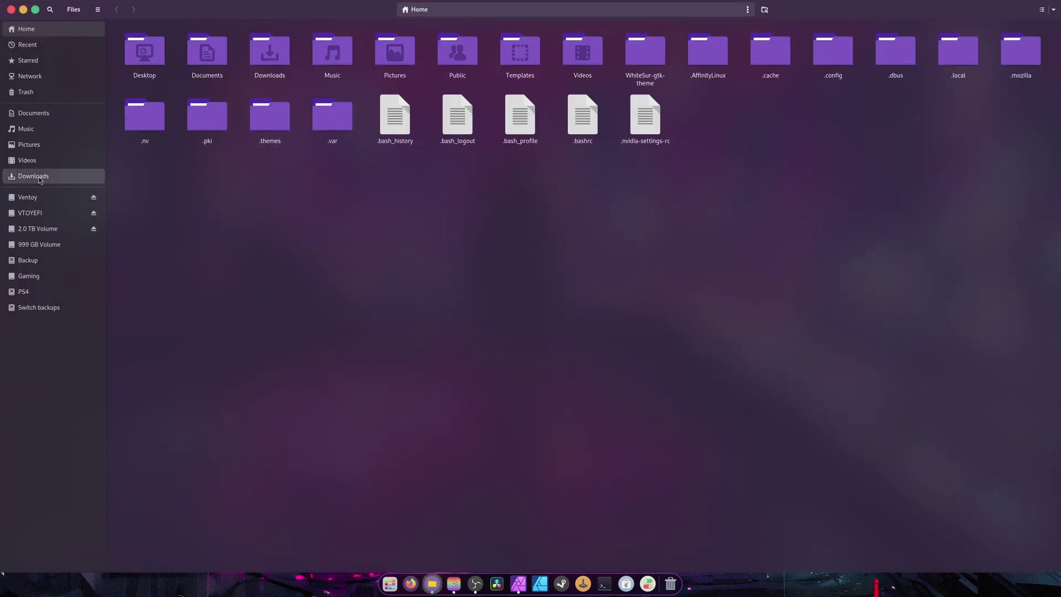
double_click(270, 53)
mouse_move(269, 56)
left_mouse_down()
mouse_move(73, 122)
mouse_move(796, 44)
left_mouse_up()
key("Delete")
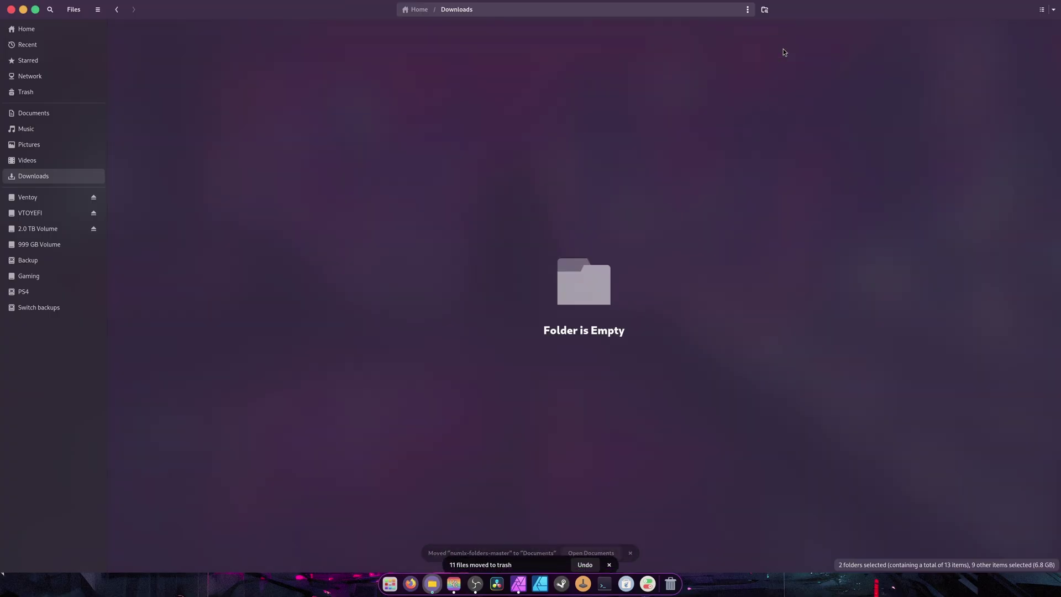
Step: Empty the trash and close Files
right_click(670, 584)
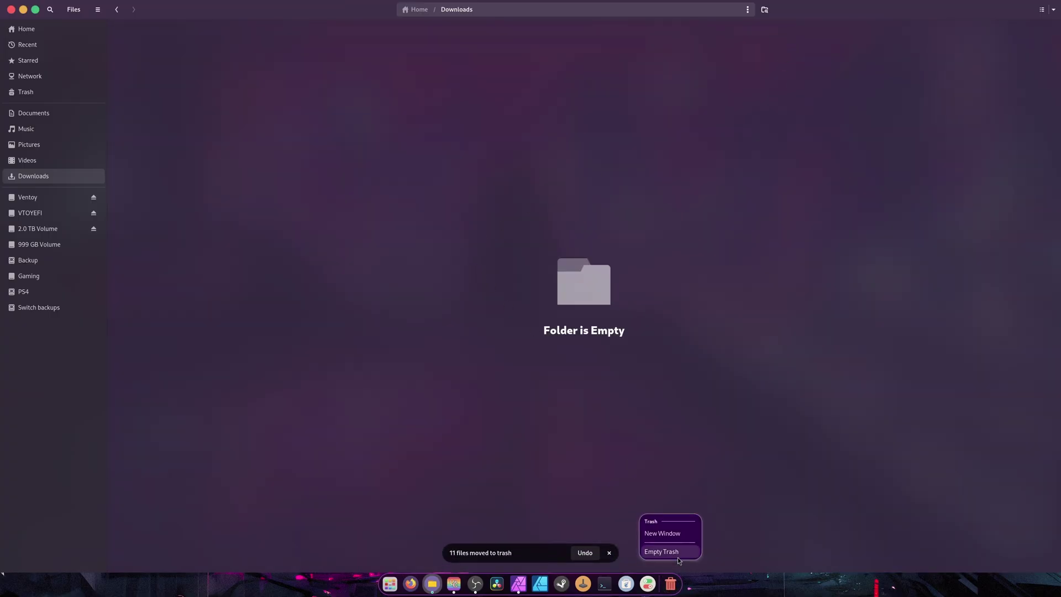
left_click(660, 548)
left_click(598, 311)
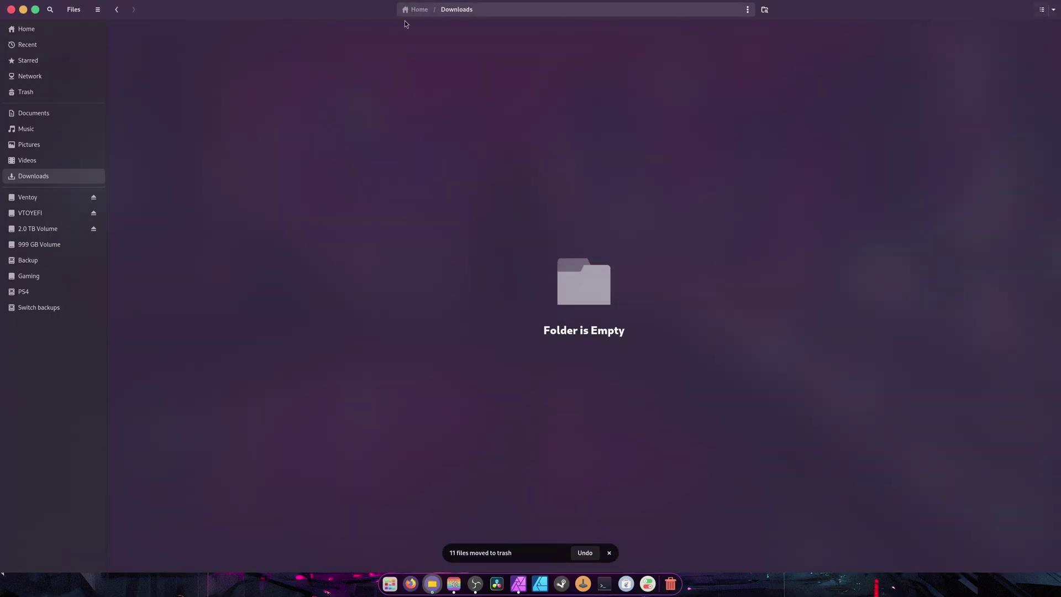
key("ctrl+w")
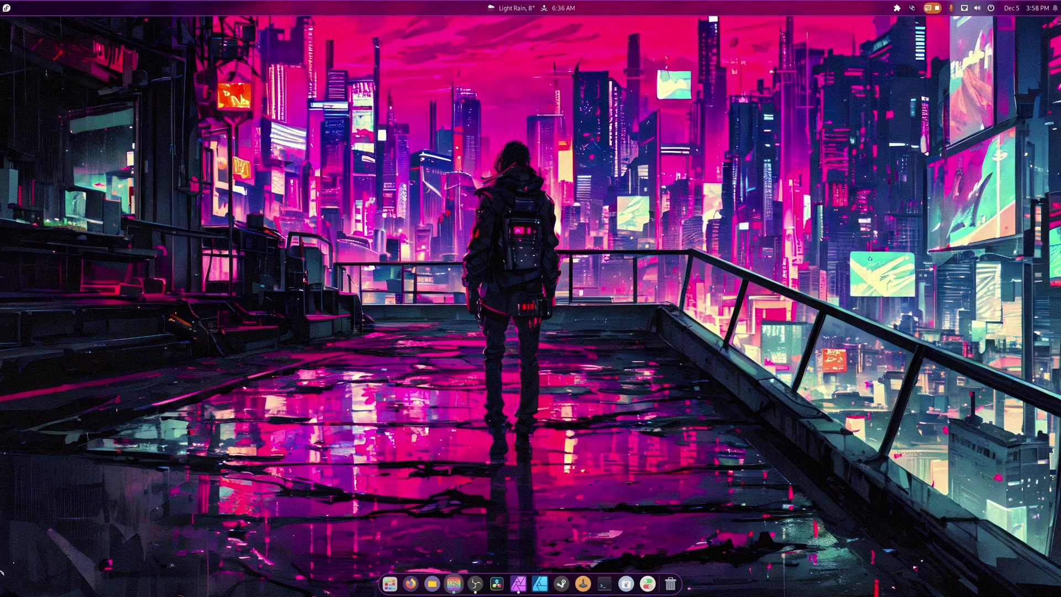